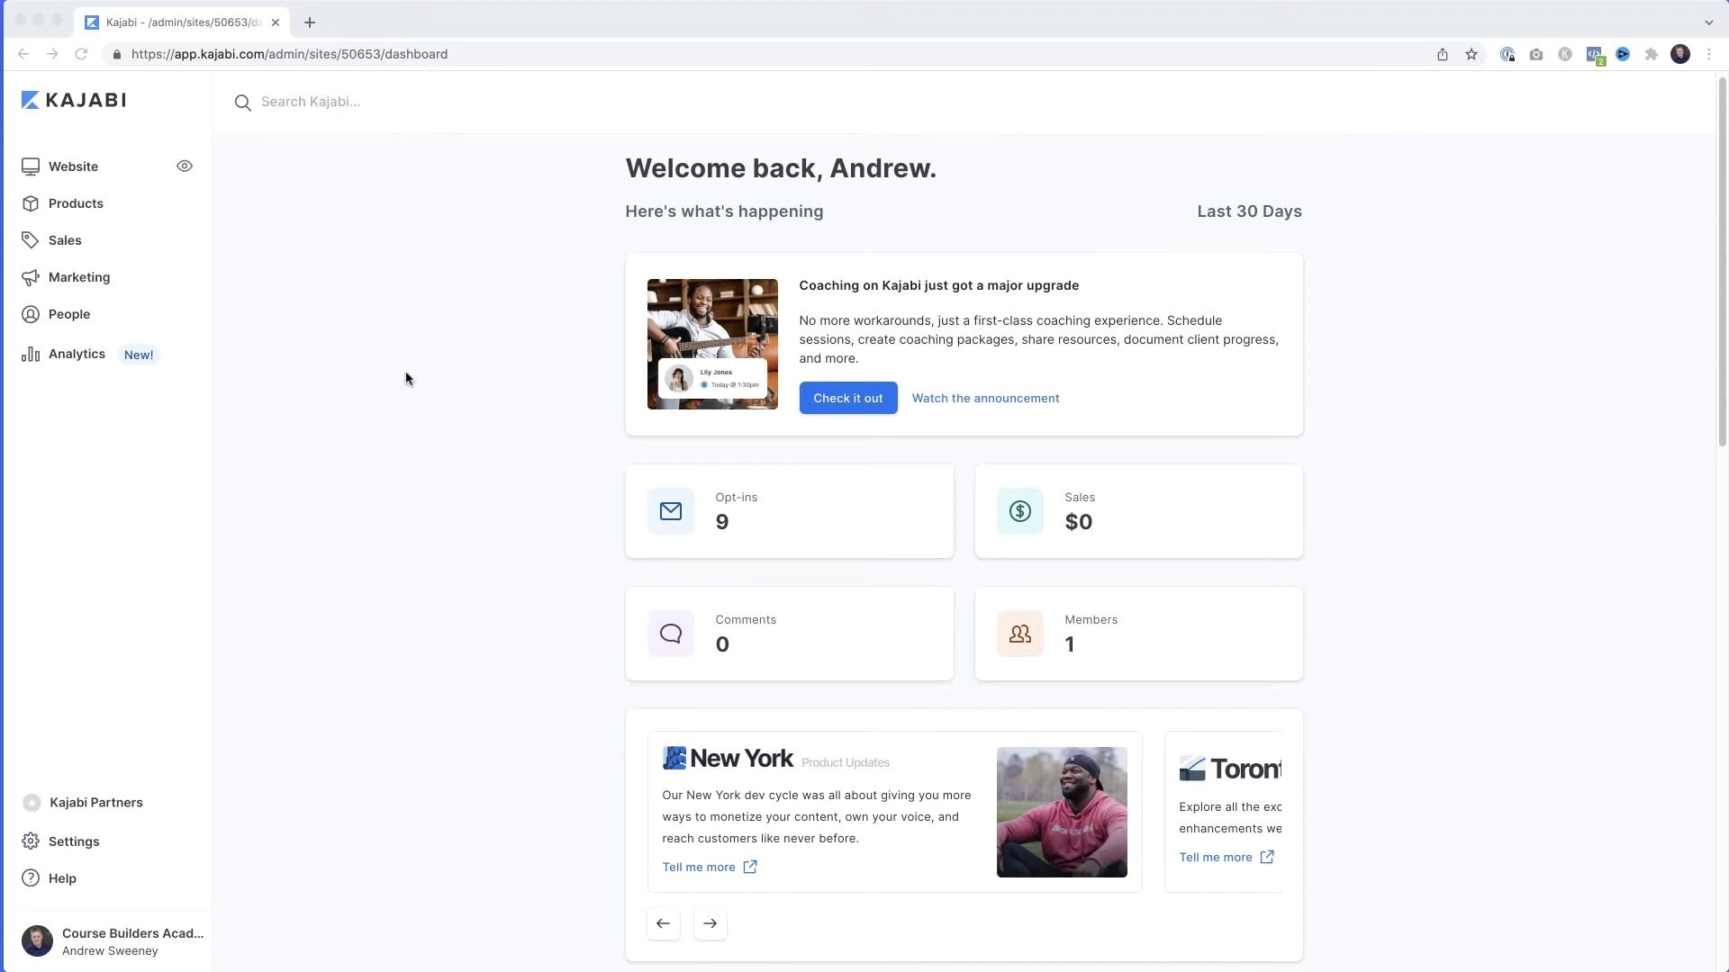
# - Go to the marketing pipelines and start a new pipeline
pyautogui.click(60, 279)
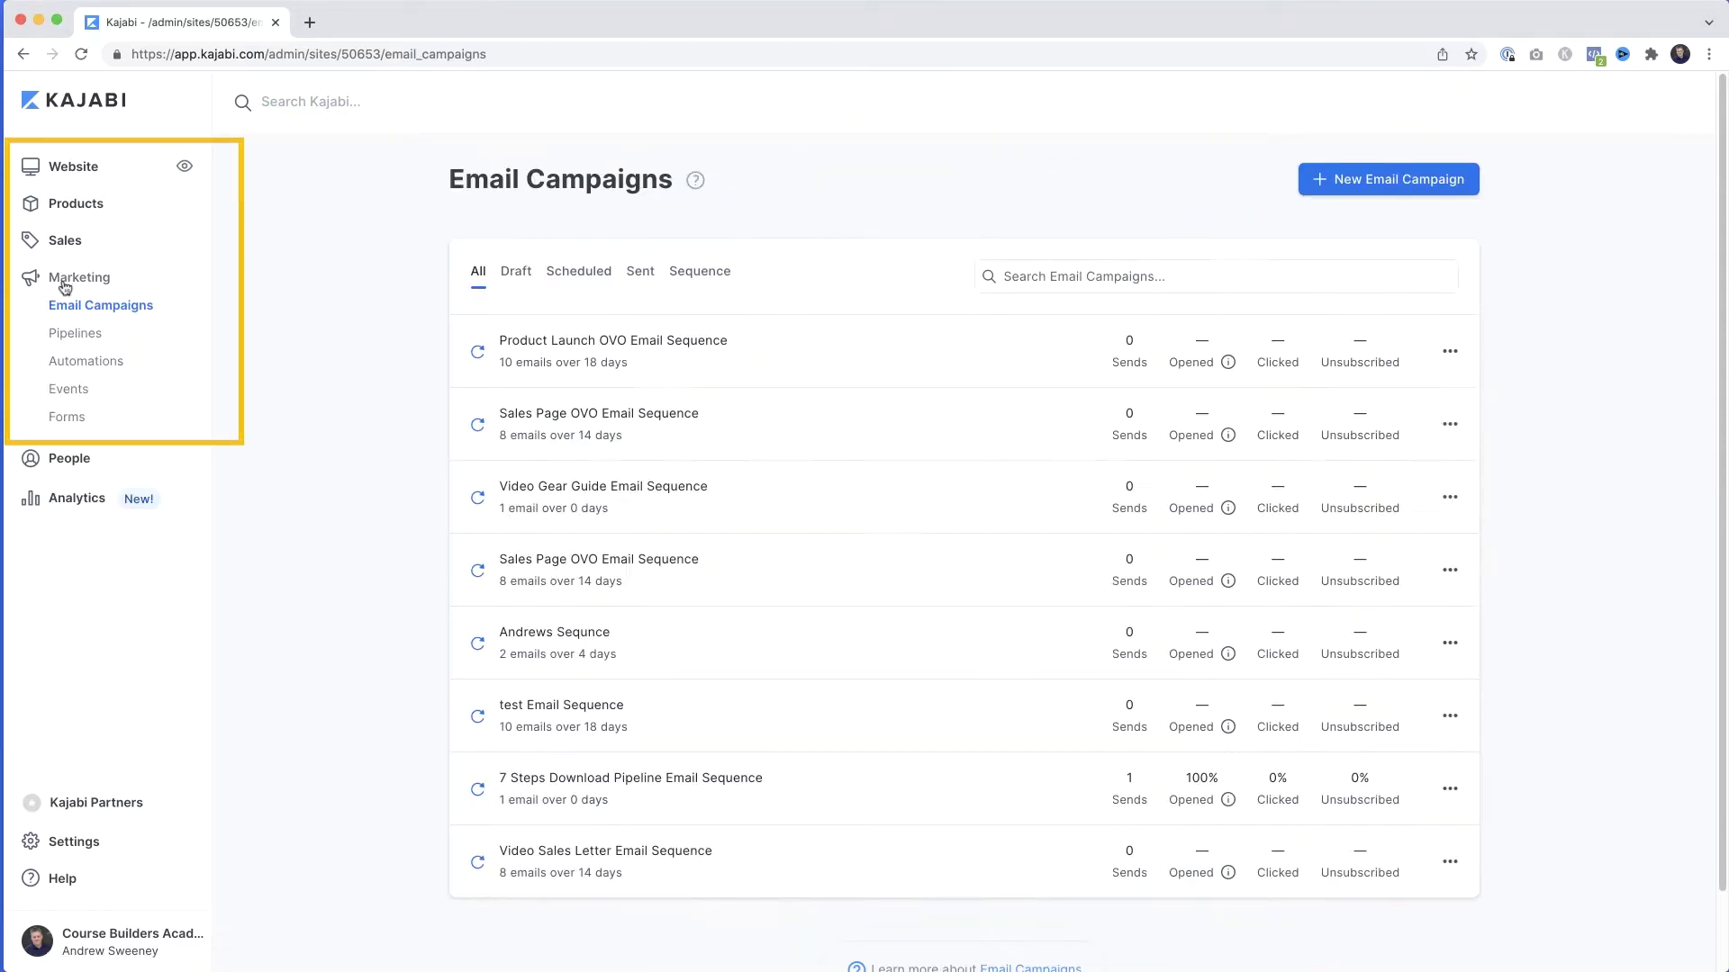
pyautogui.click(68, 337)
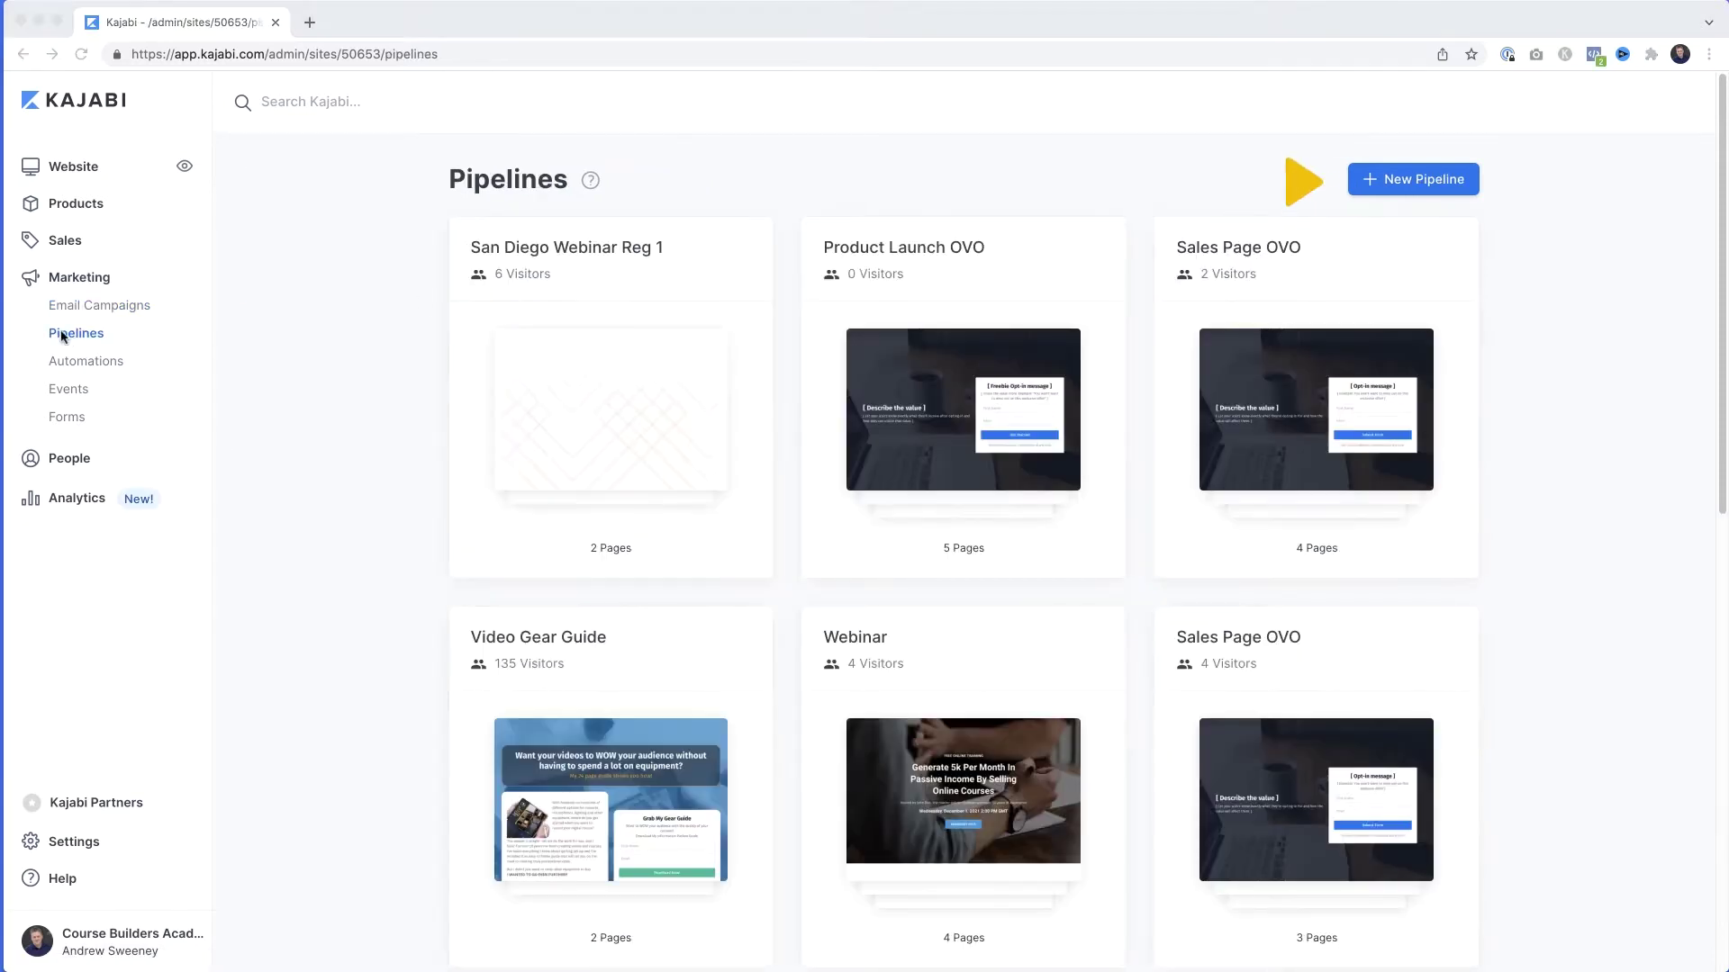
pyautogui.click(1422, 184)
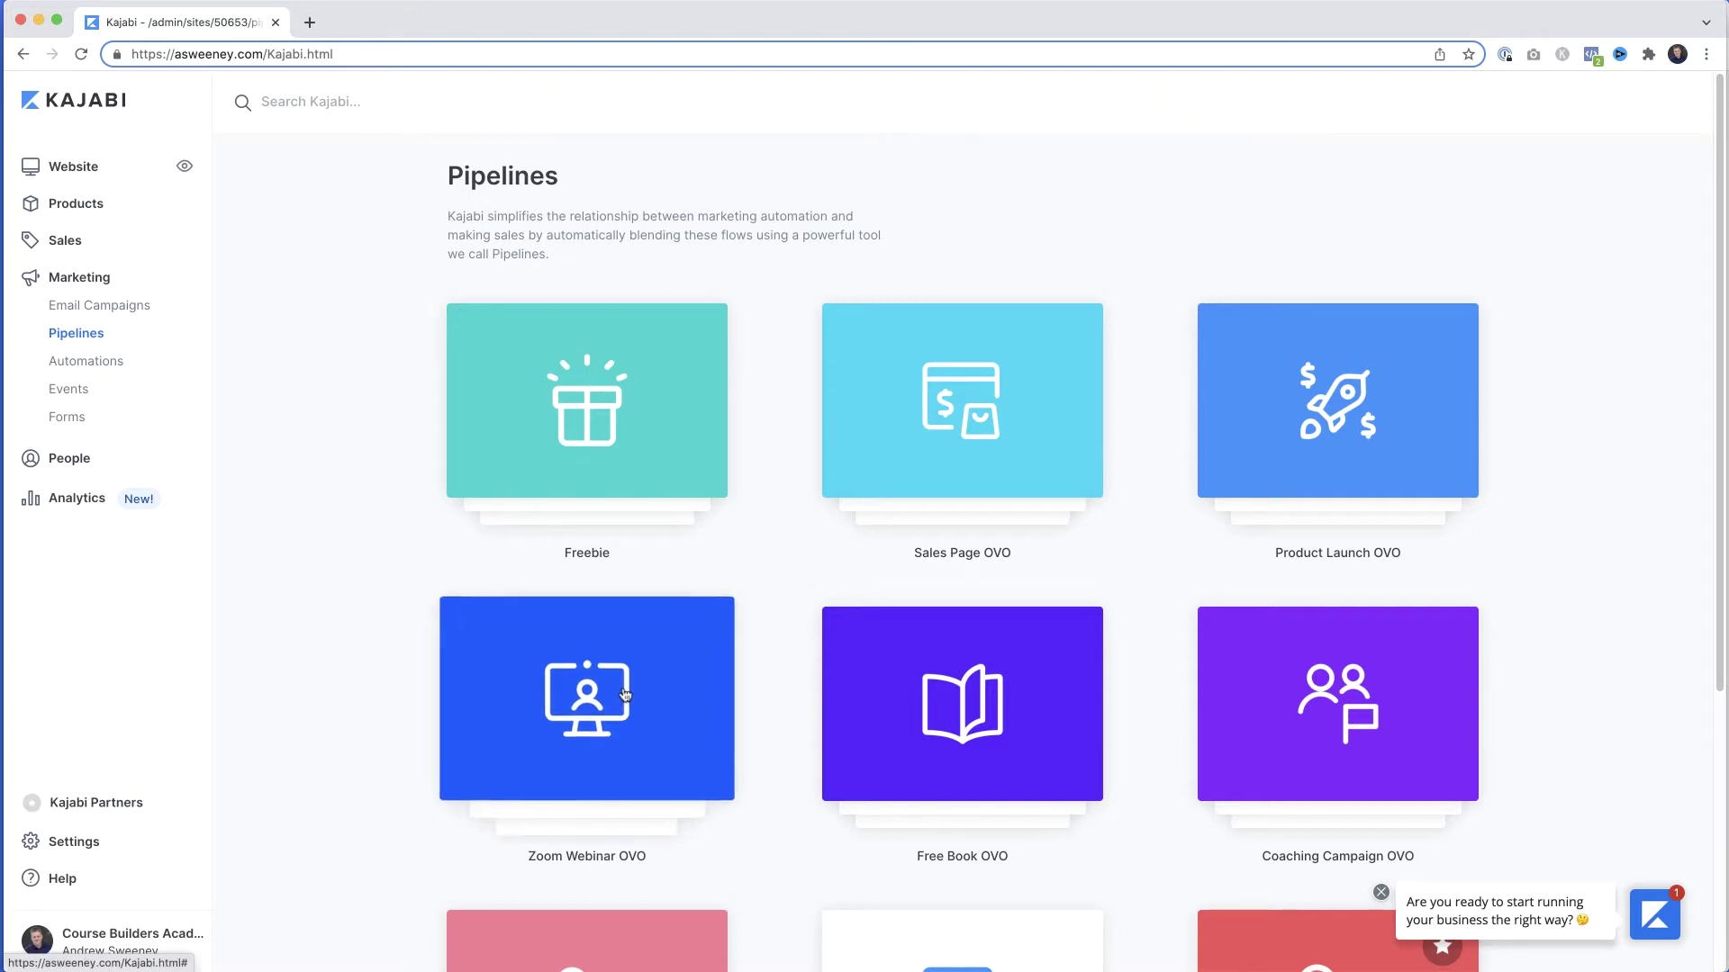
# - Choose the Webinar blueprint from the legacy pipelines and create a pipeline from it
pyautogui.scroll(-3, 626, 694)
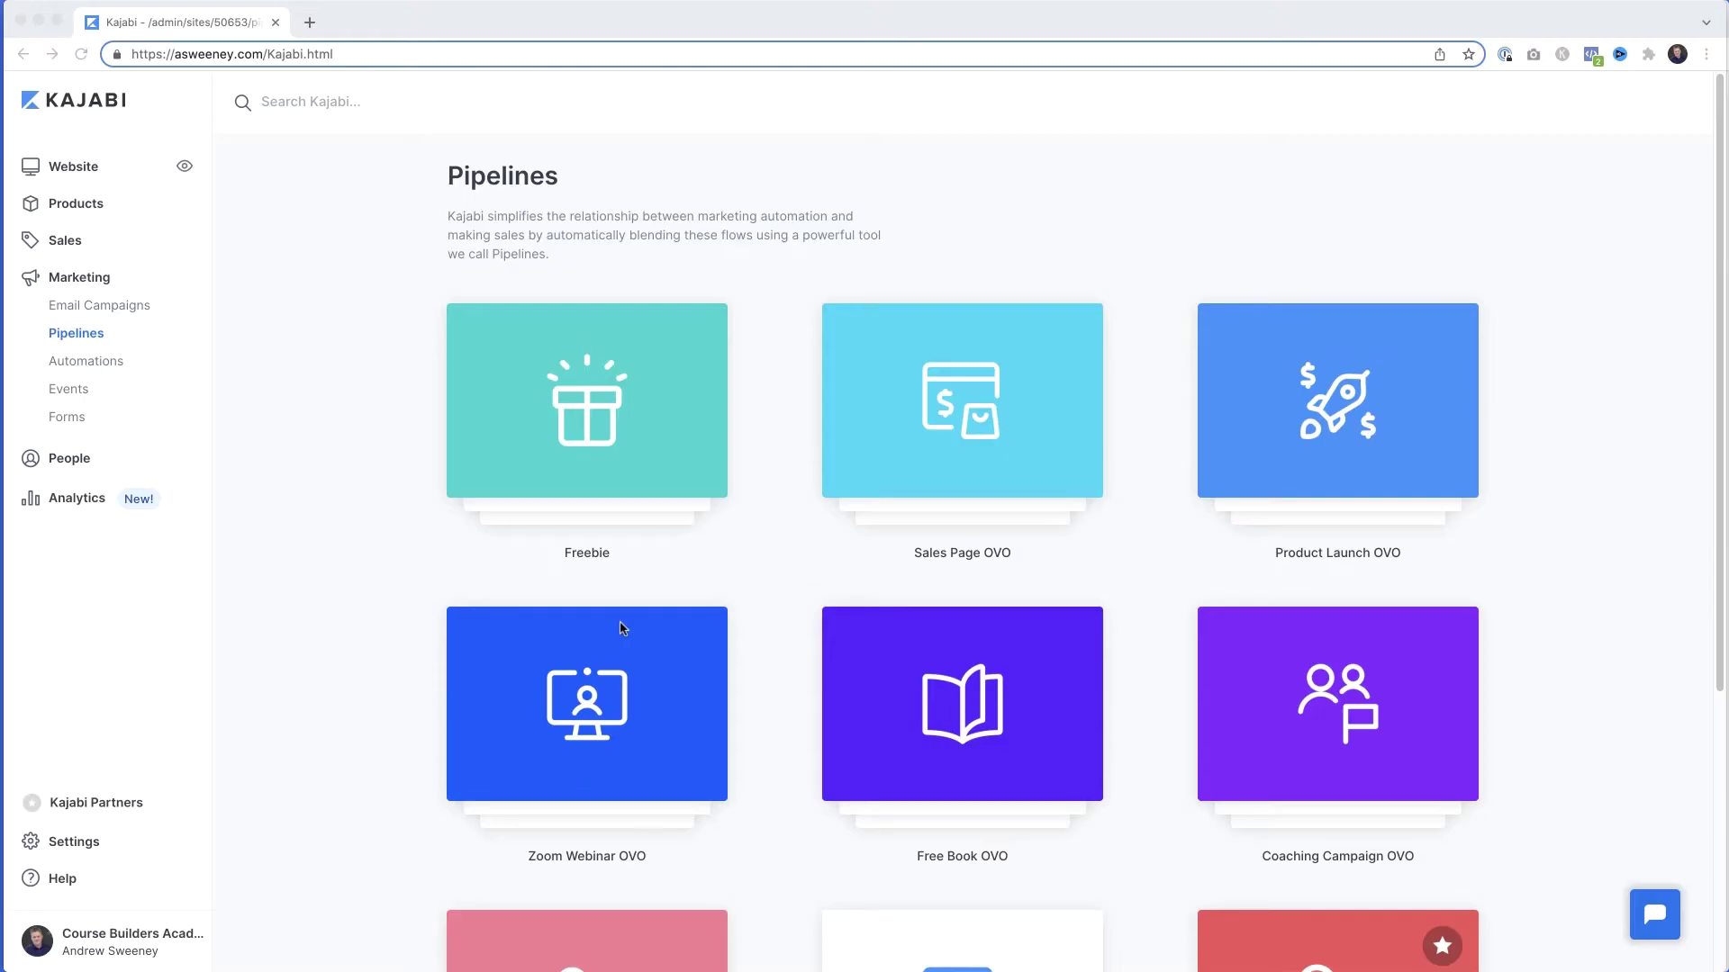
pyautogui.scroll(-5, 622, 621)
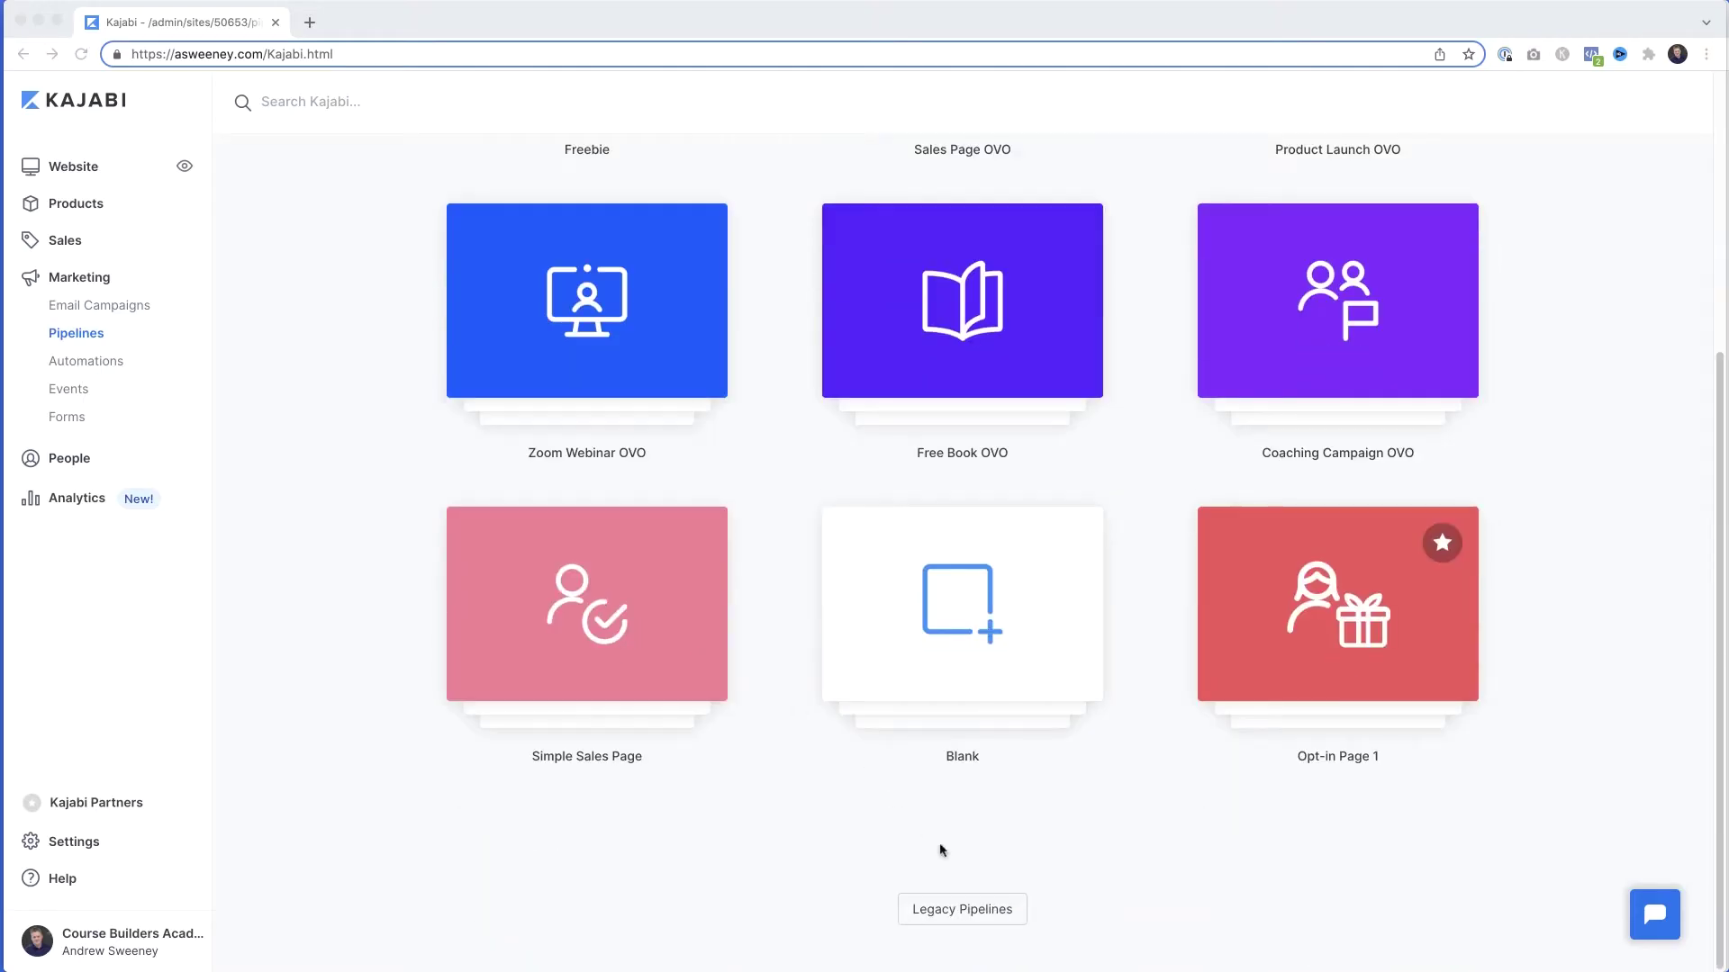
pyautogui.click(965, 912)
pyautogui.scroll(-8, 966, 911)
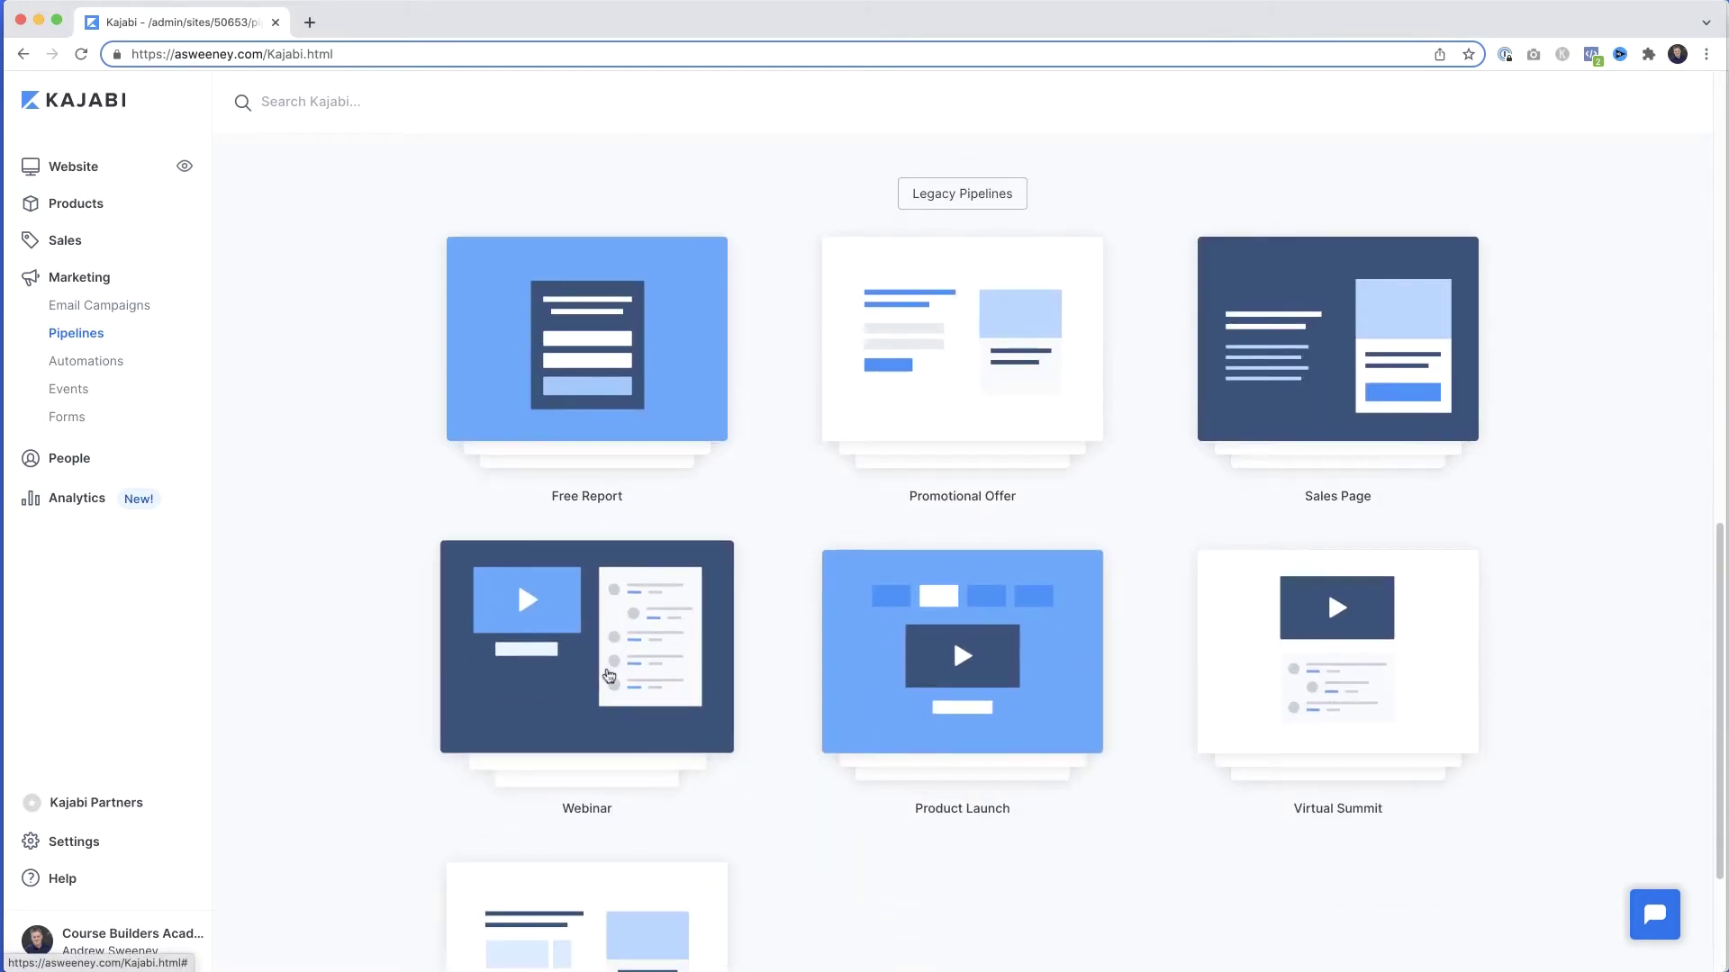
pyautogui.click(600, 633)
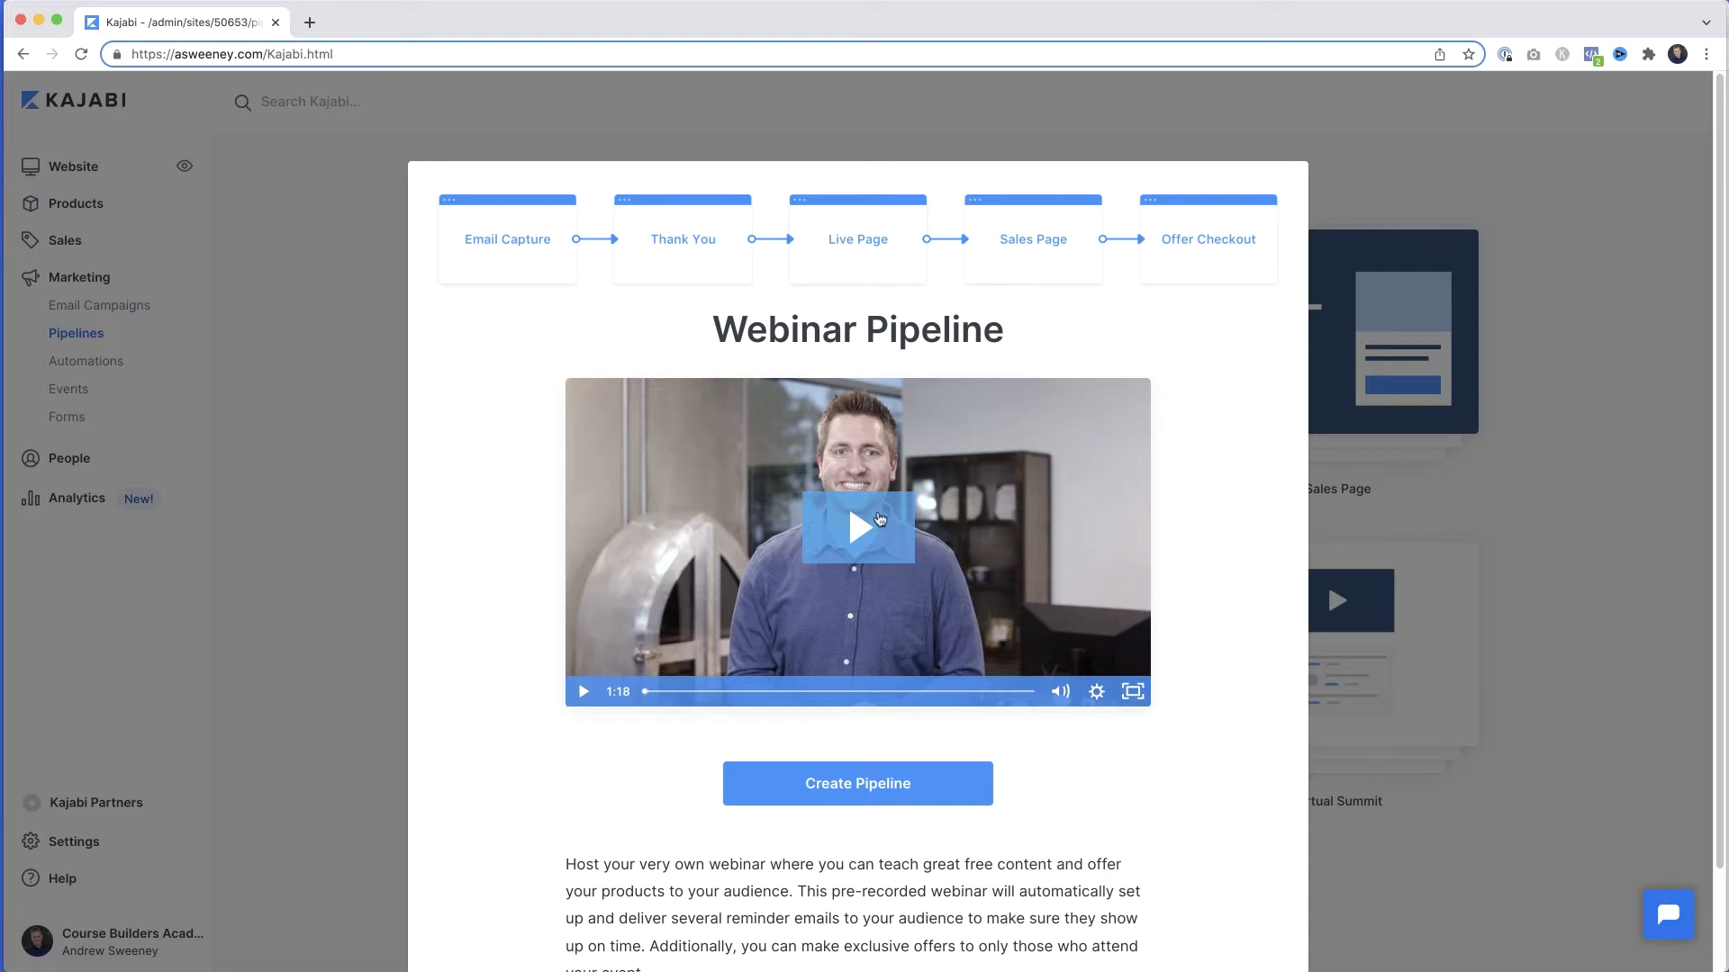
pyautogui.scroll(-1, 879, 519)
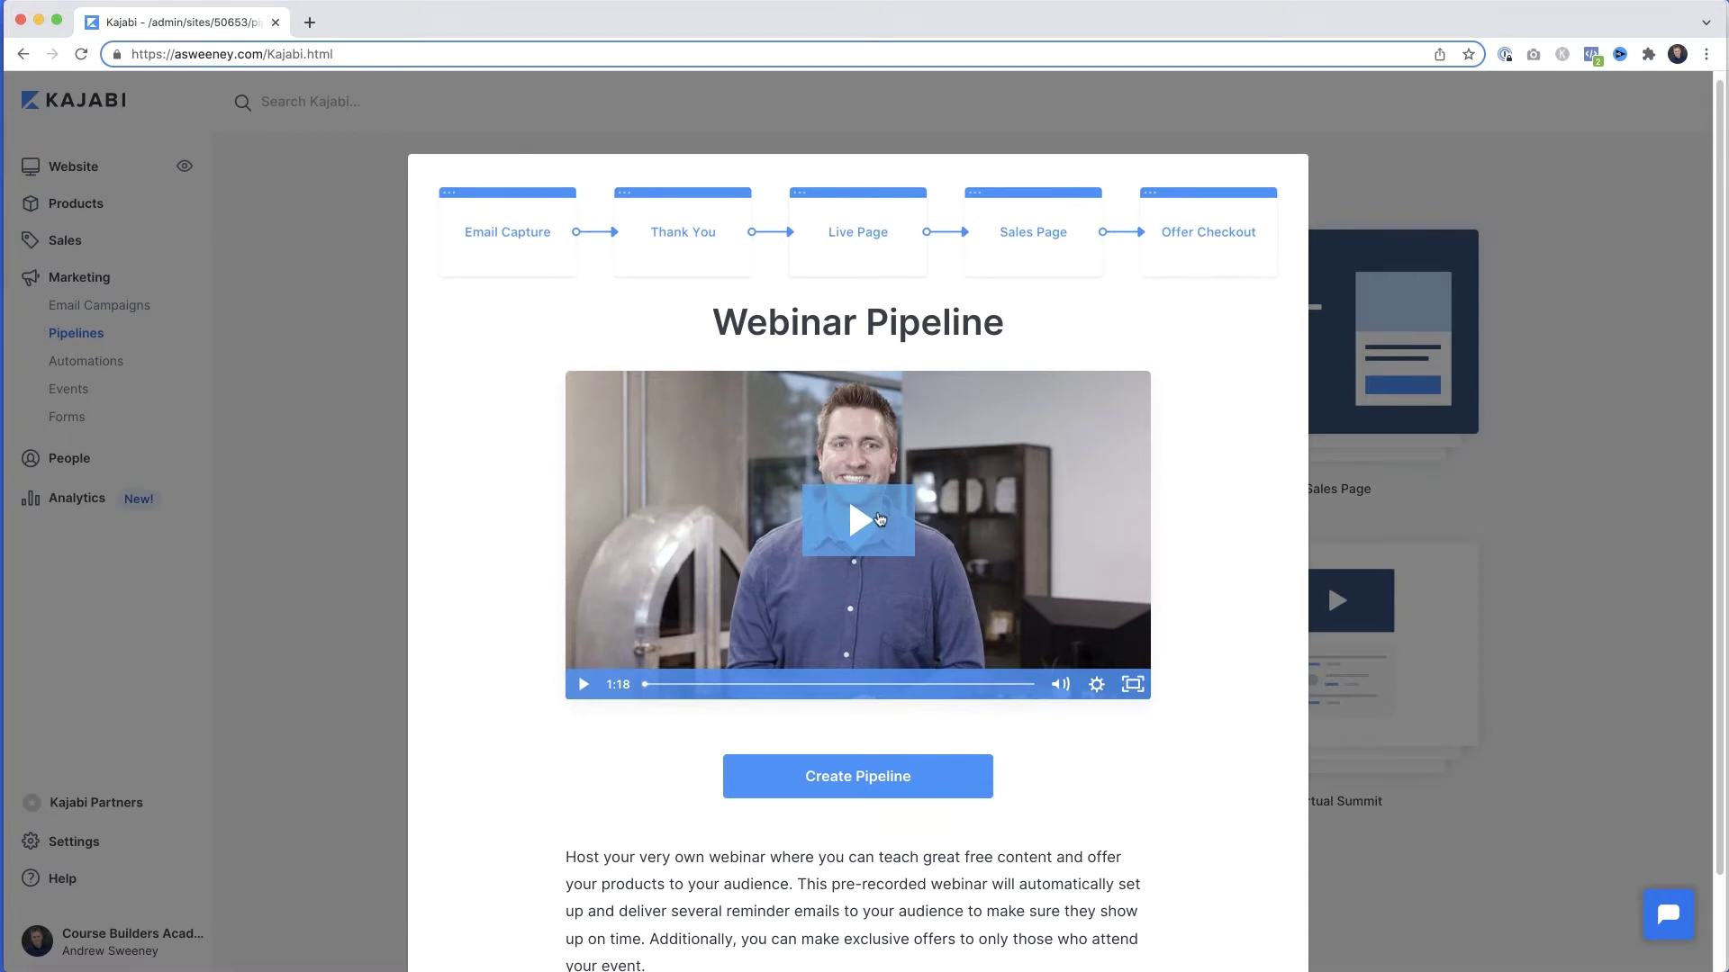
pyautogui.scroll(-3, 880, 518)
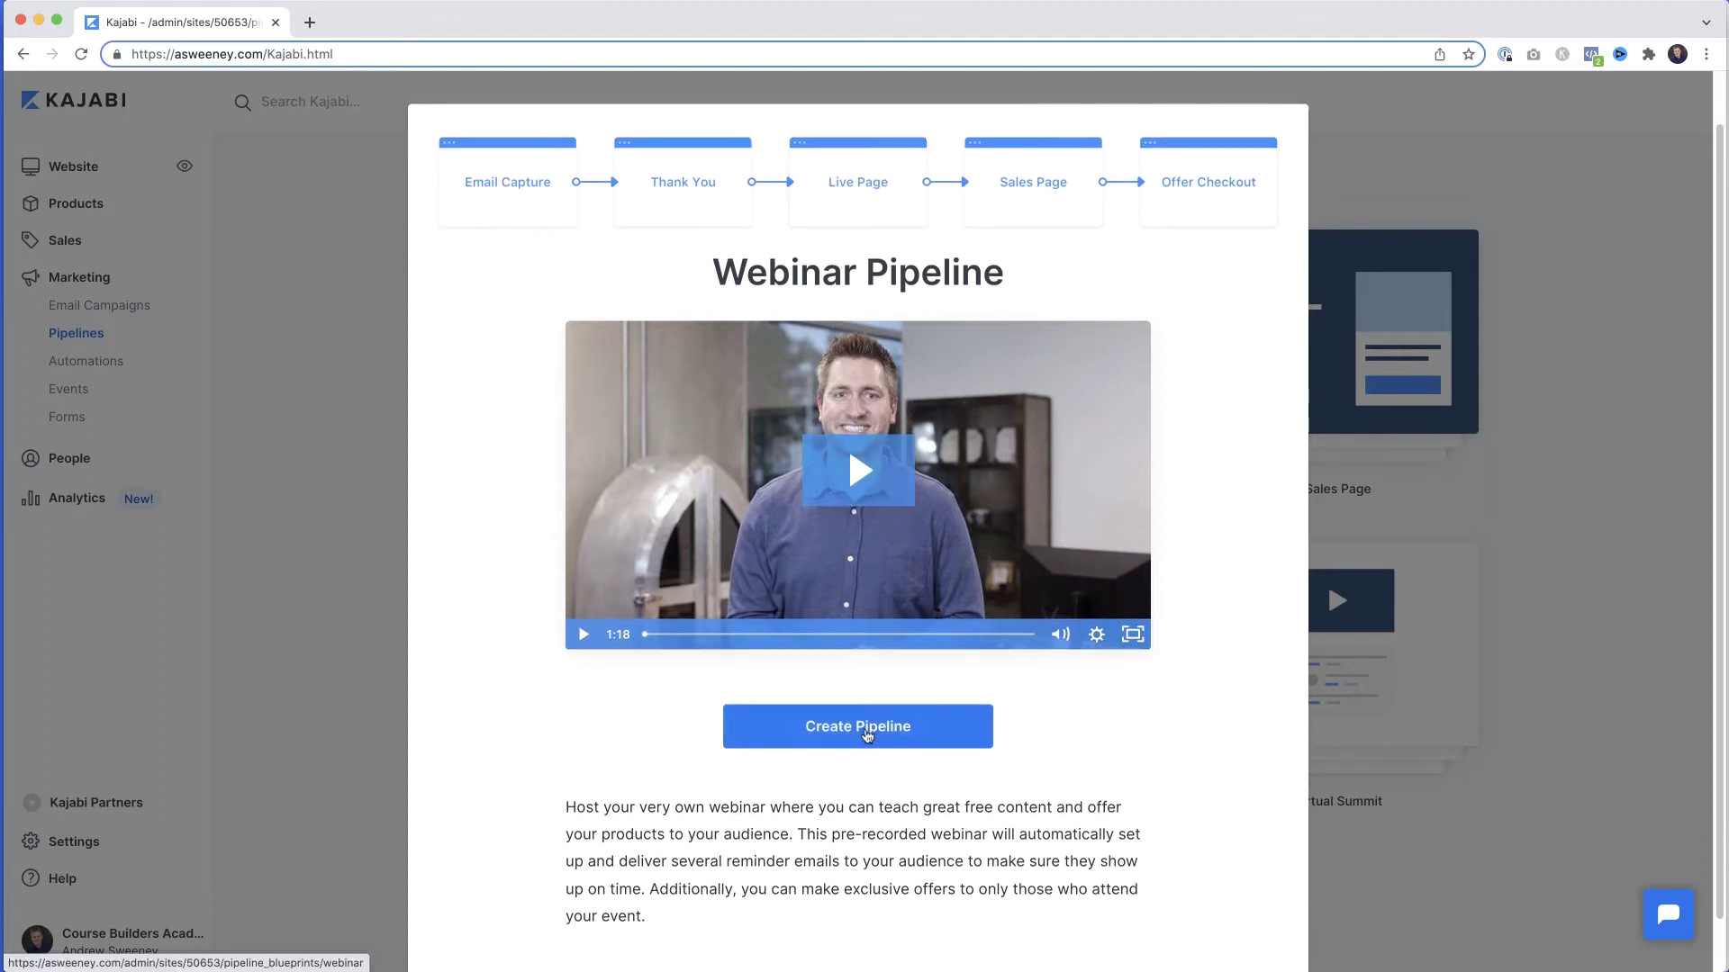
pyautogui.click(867, 735)
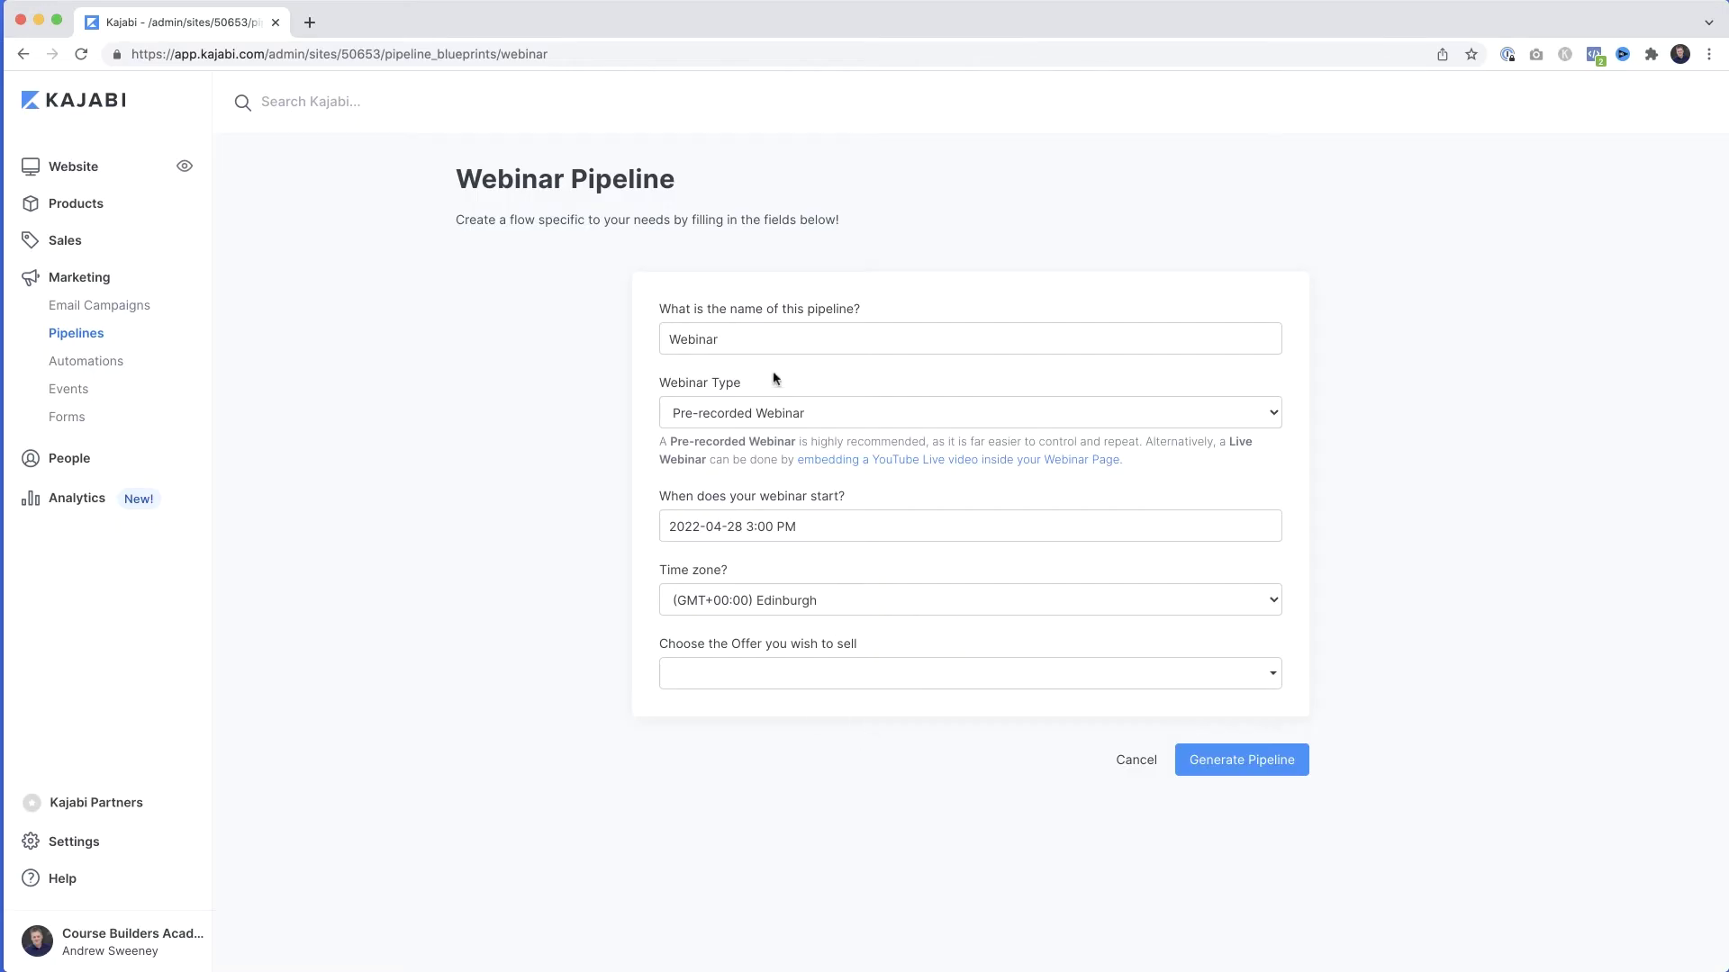
# - Name the pipeline "Test Webinar" and set its webinar type to Live Webinar (YouTube Live)
pyautogui.doubleClick(761, 332)
pyautogui.write('Test Webinar')
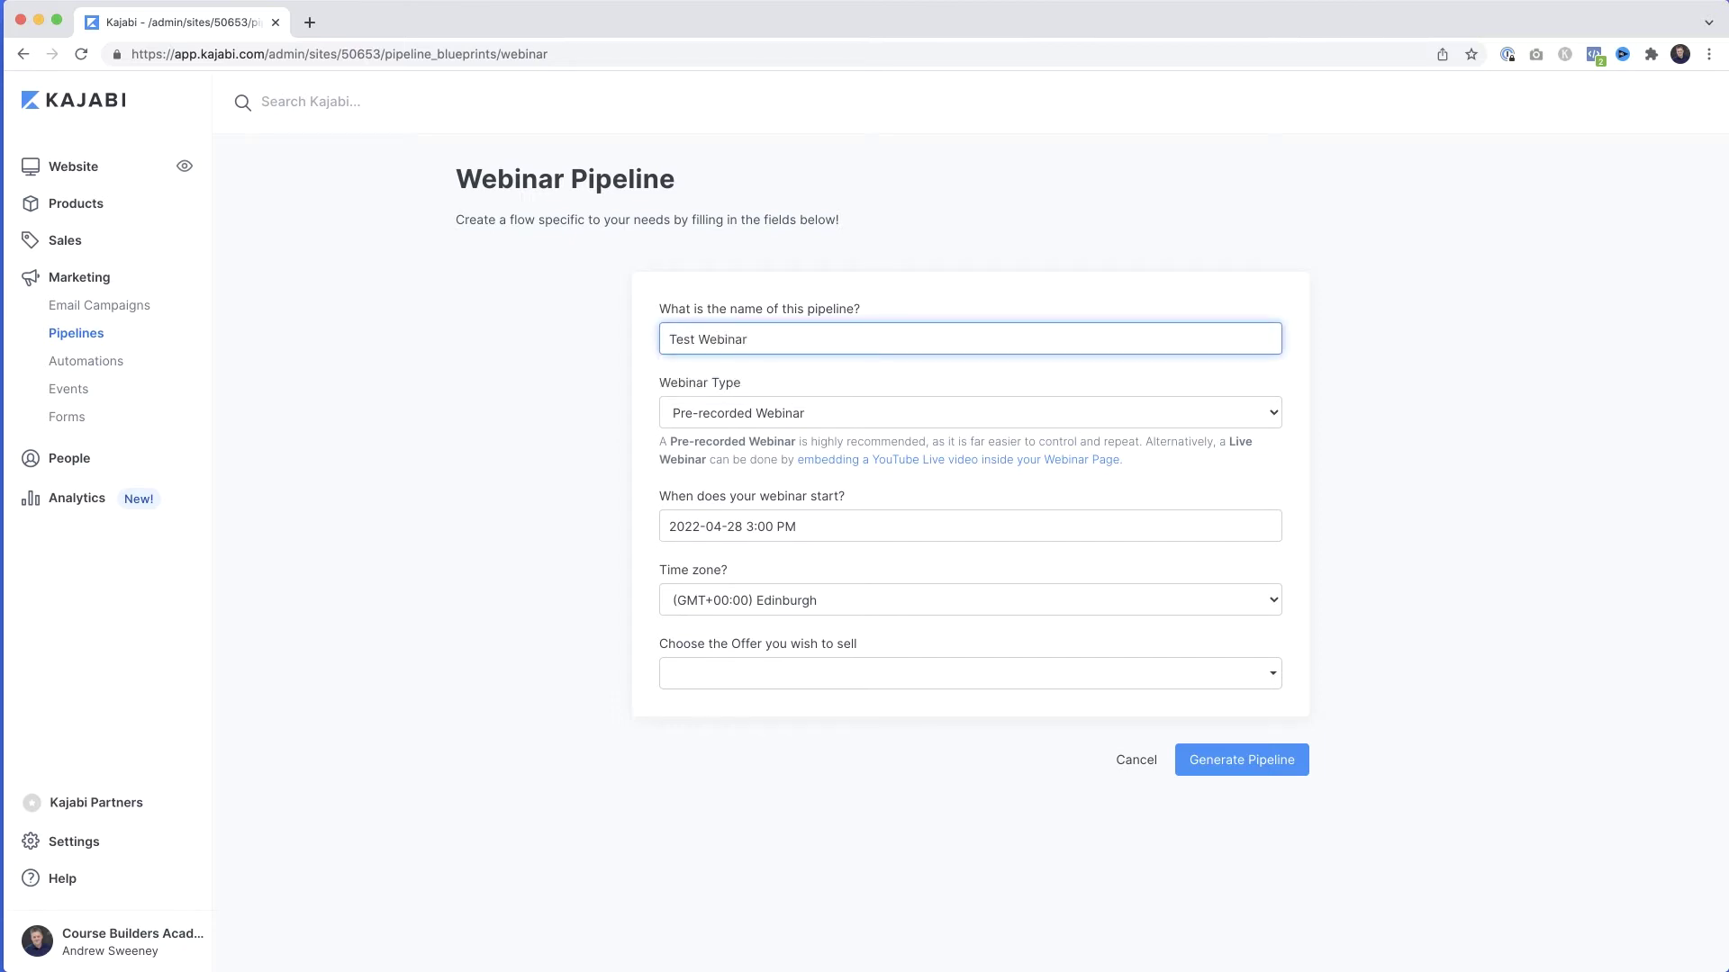
pyautogui.click(835, 420)
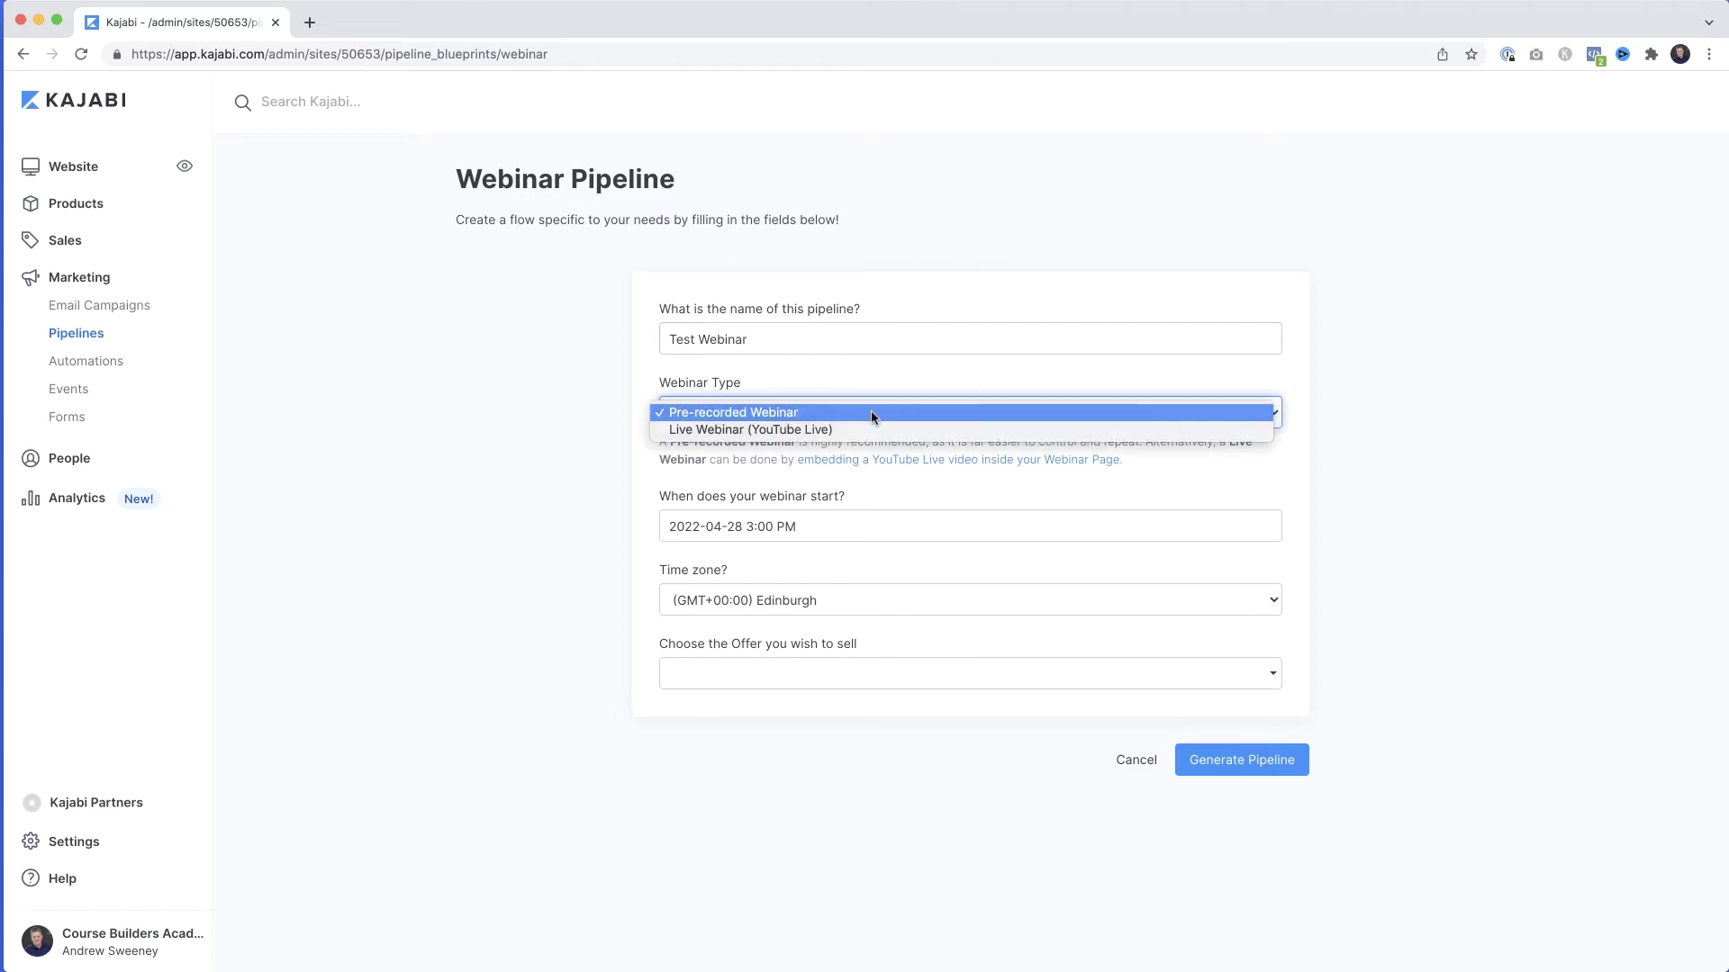
pyautogui.click(873, 432)
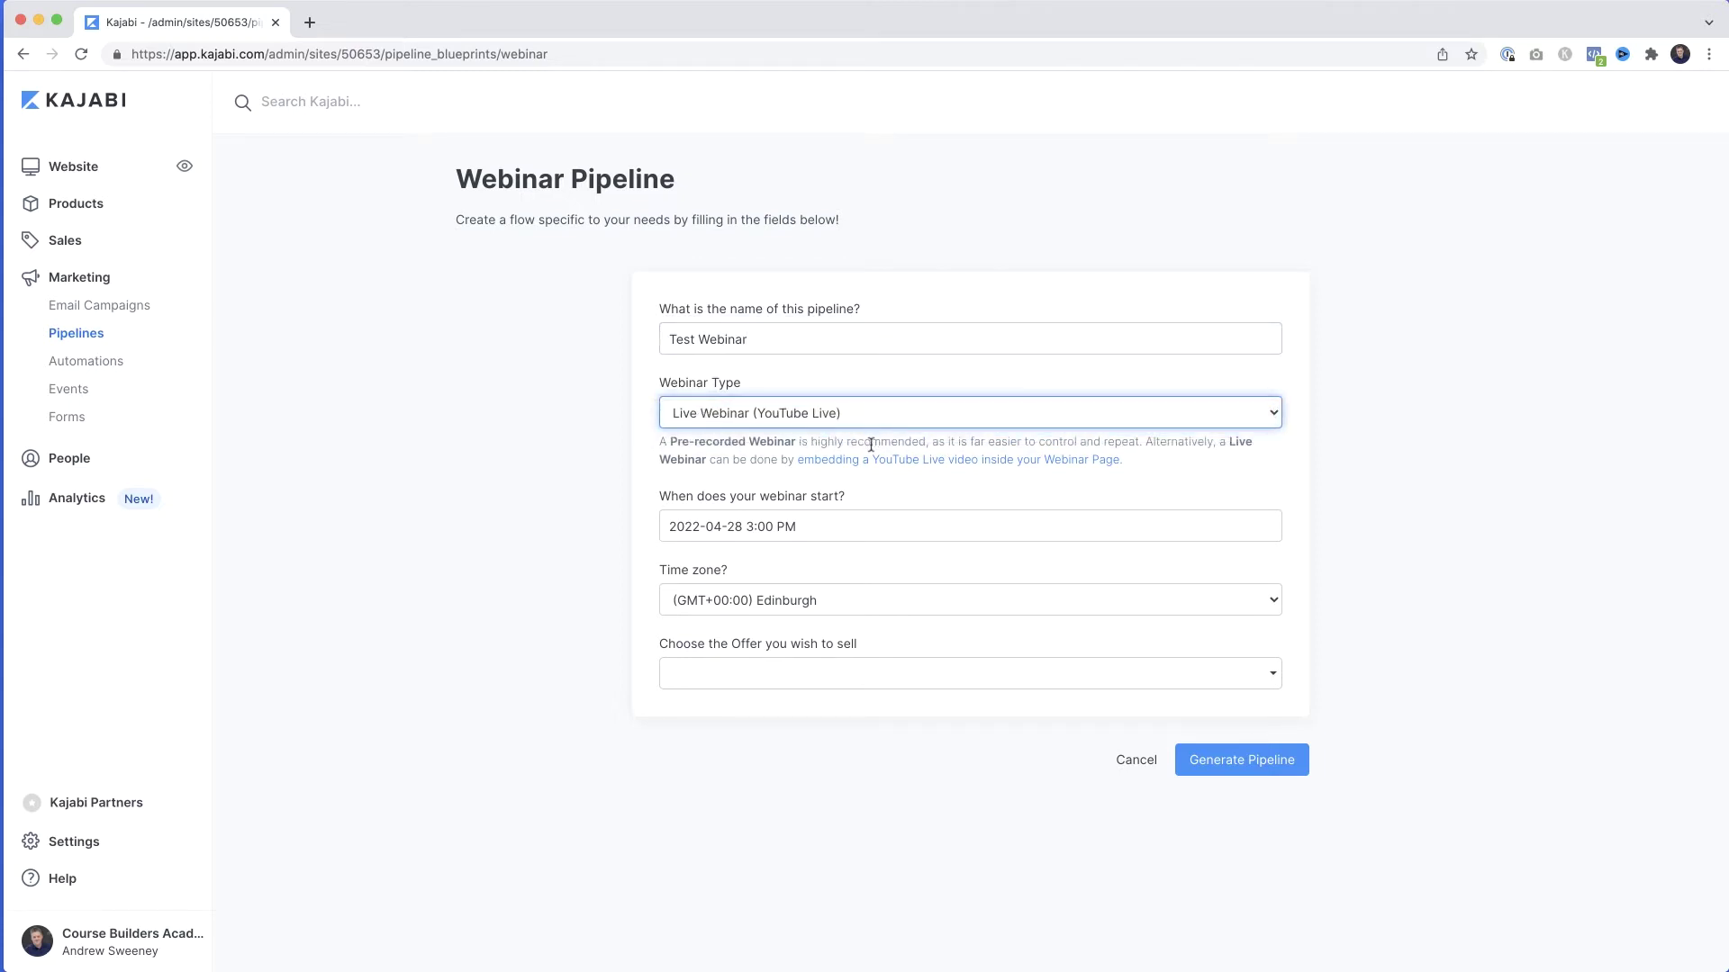
# - Set the webinar start to January 29, 2022 at 7:00 PM and generate the pipeline
pyautogui.click(880, 530)
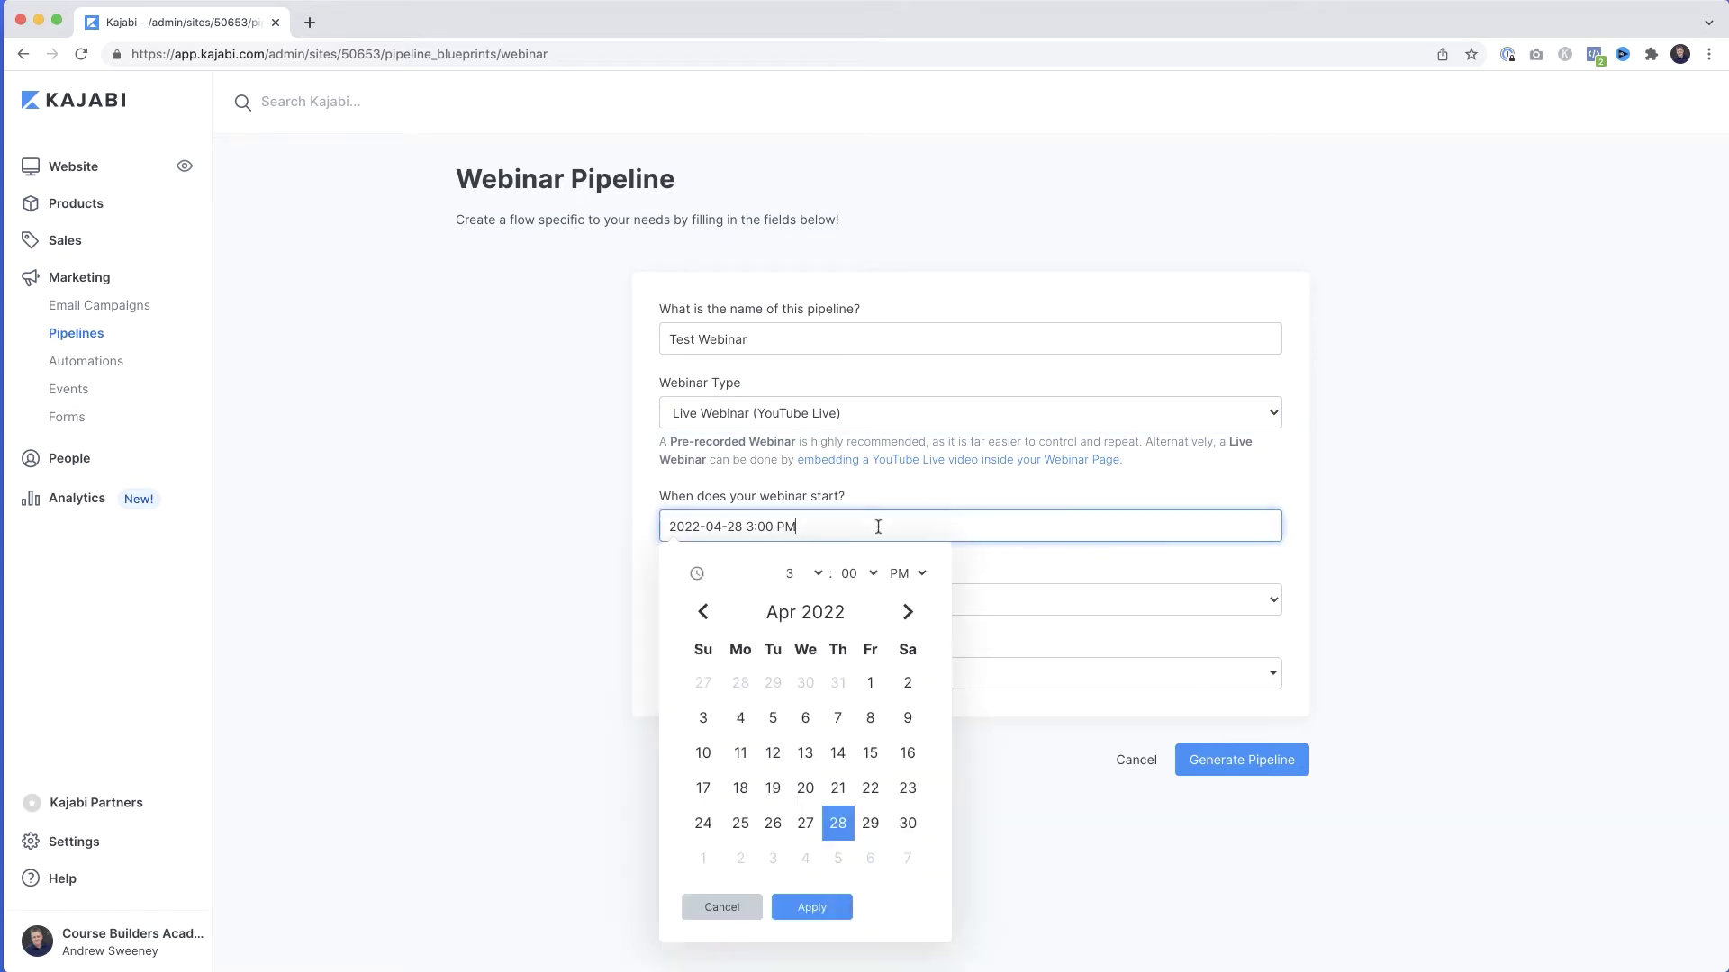
pyautogui.click(705, 613)
pyautogui.click(705, 613)
pyautogui.click(705, 614)
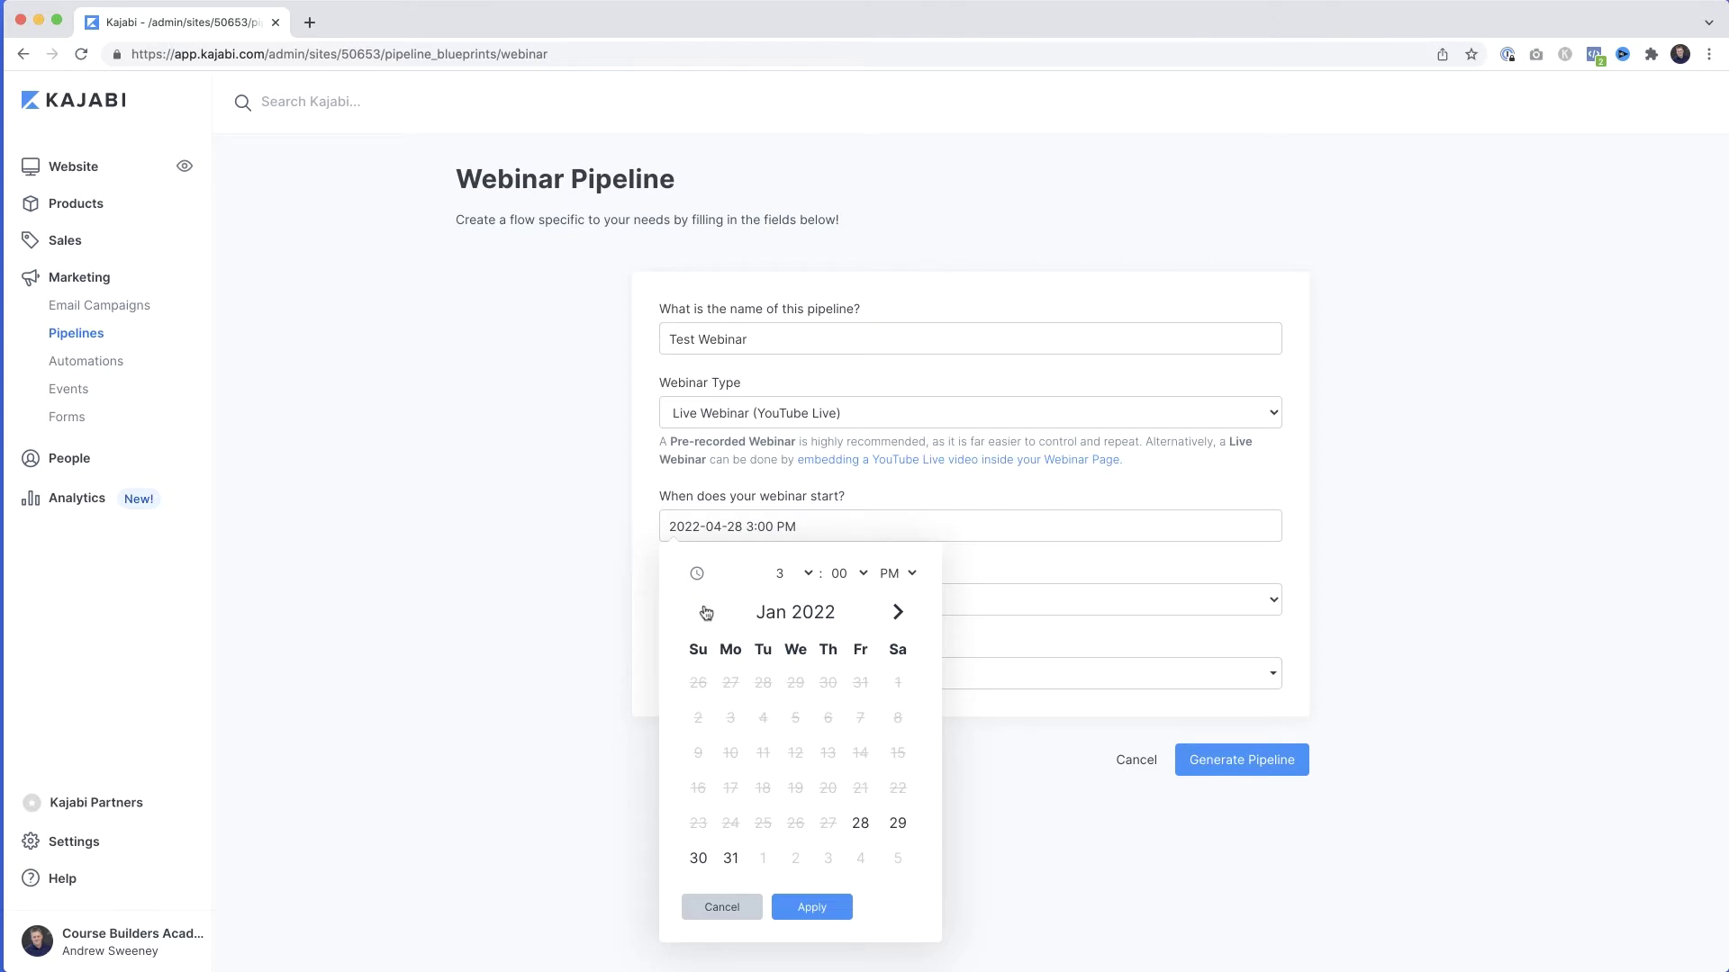
pyautogui.click(903, 831)
pyautogui.click(809, 574)
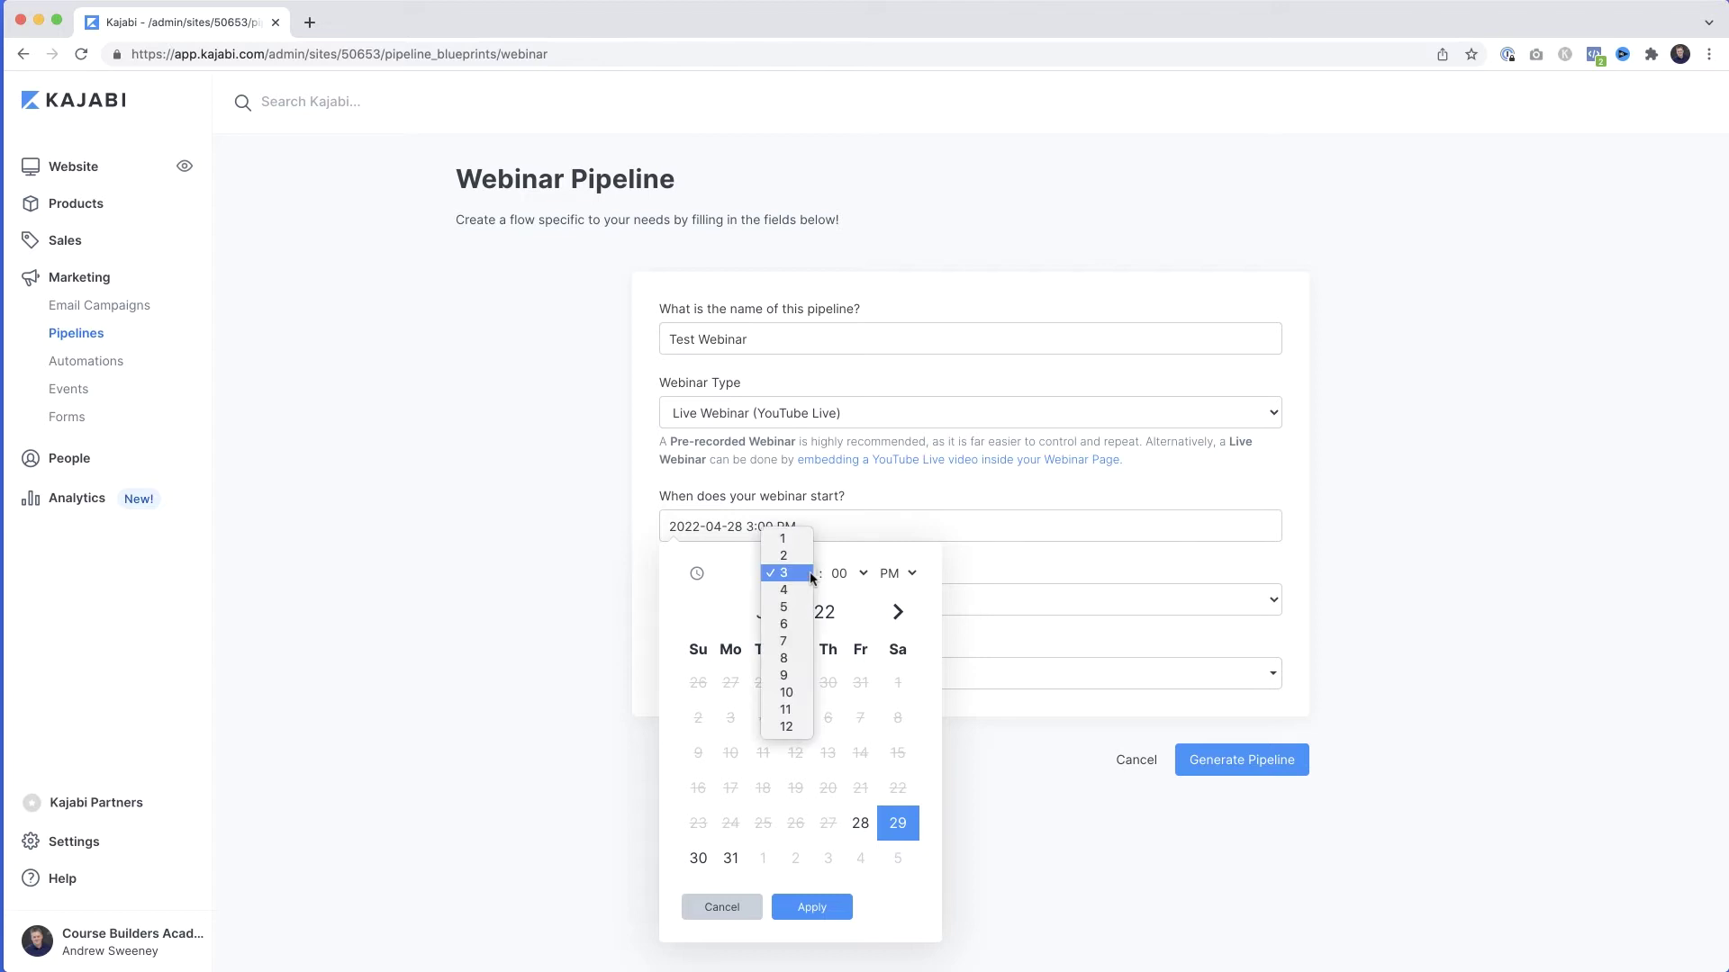
pyautogui.click(804, 643)
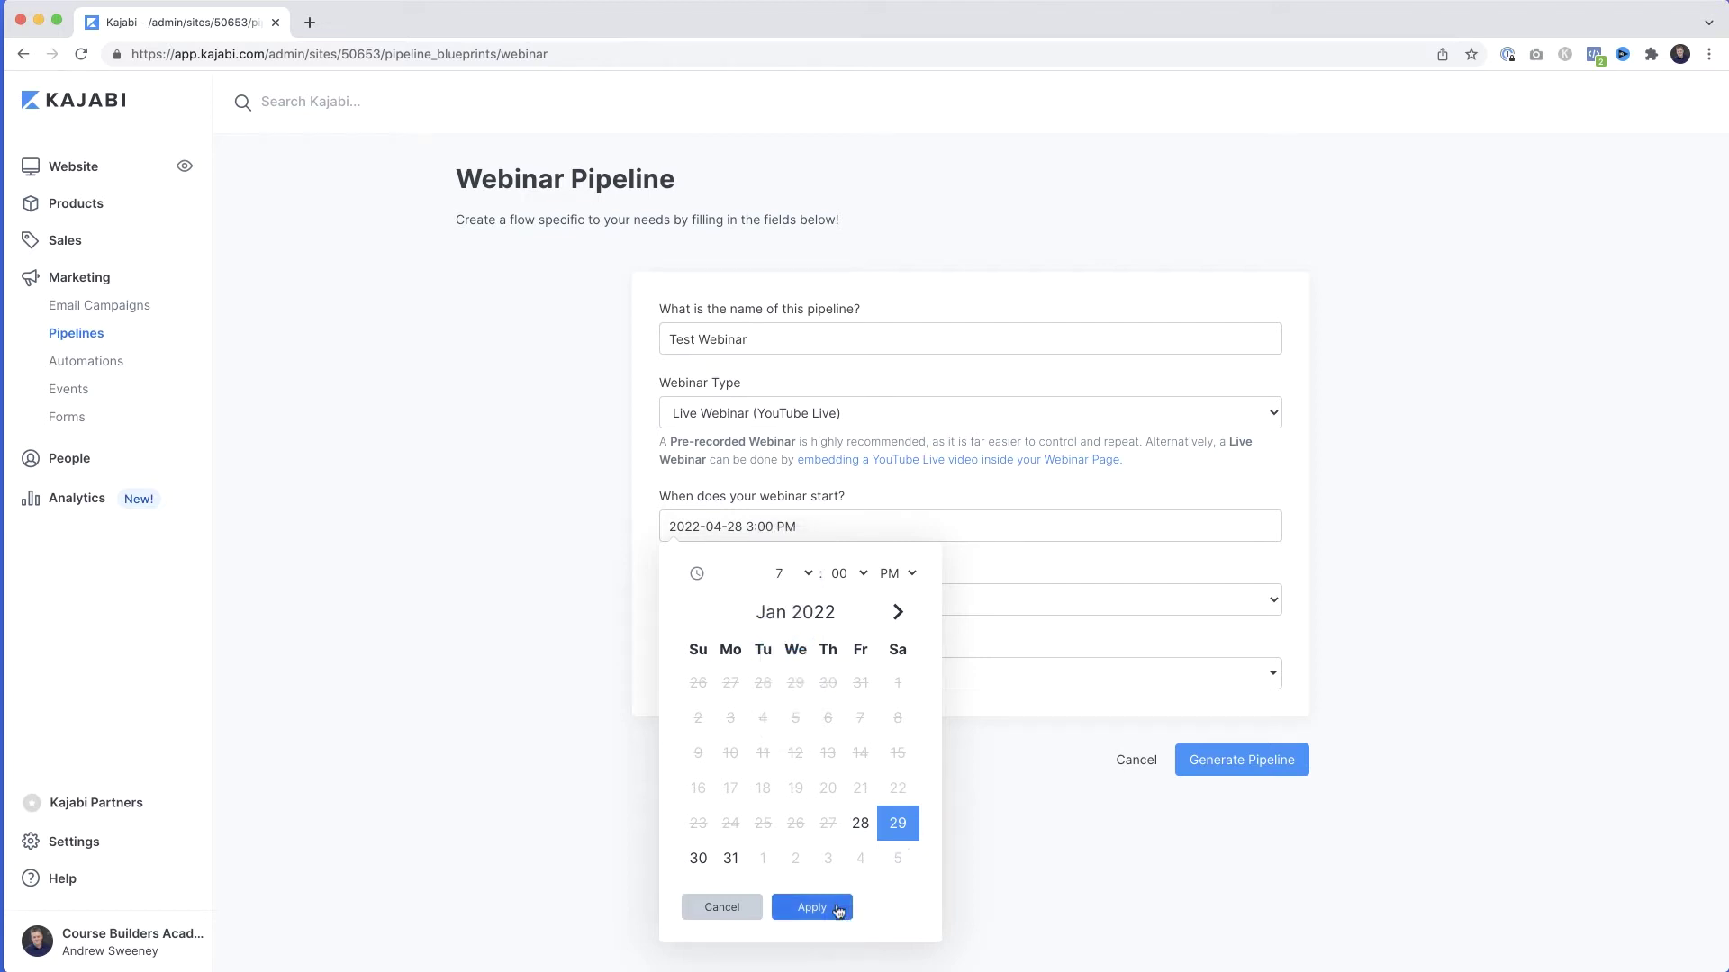
pyautogui.click(830, 906)
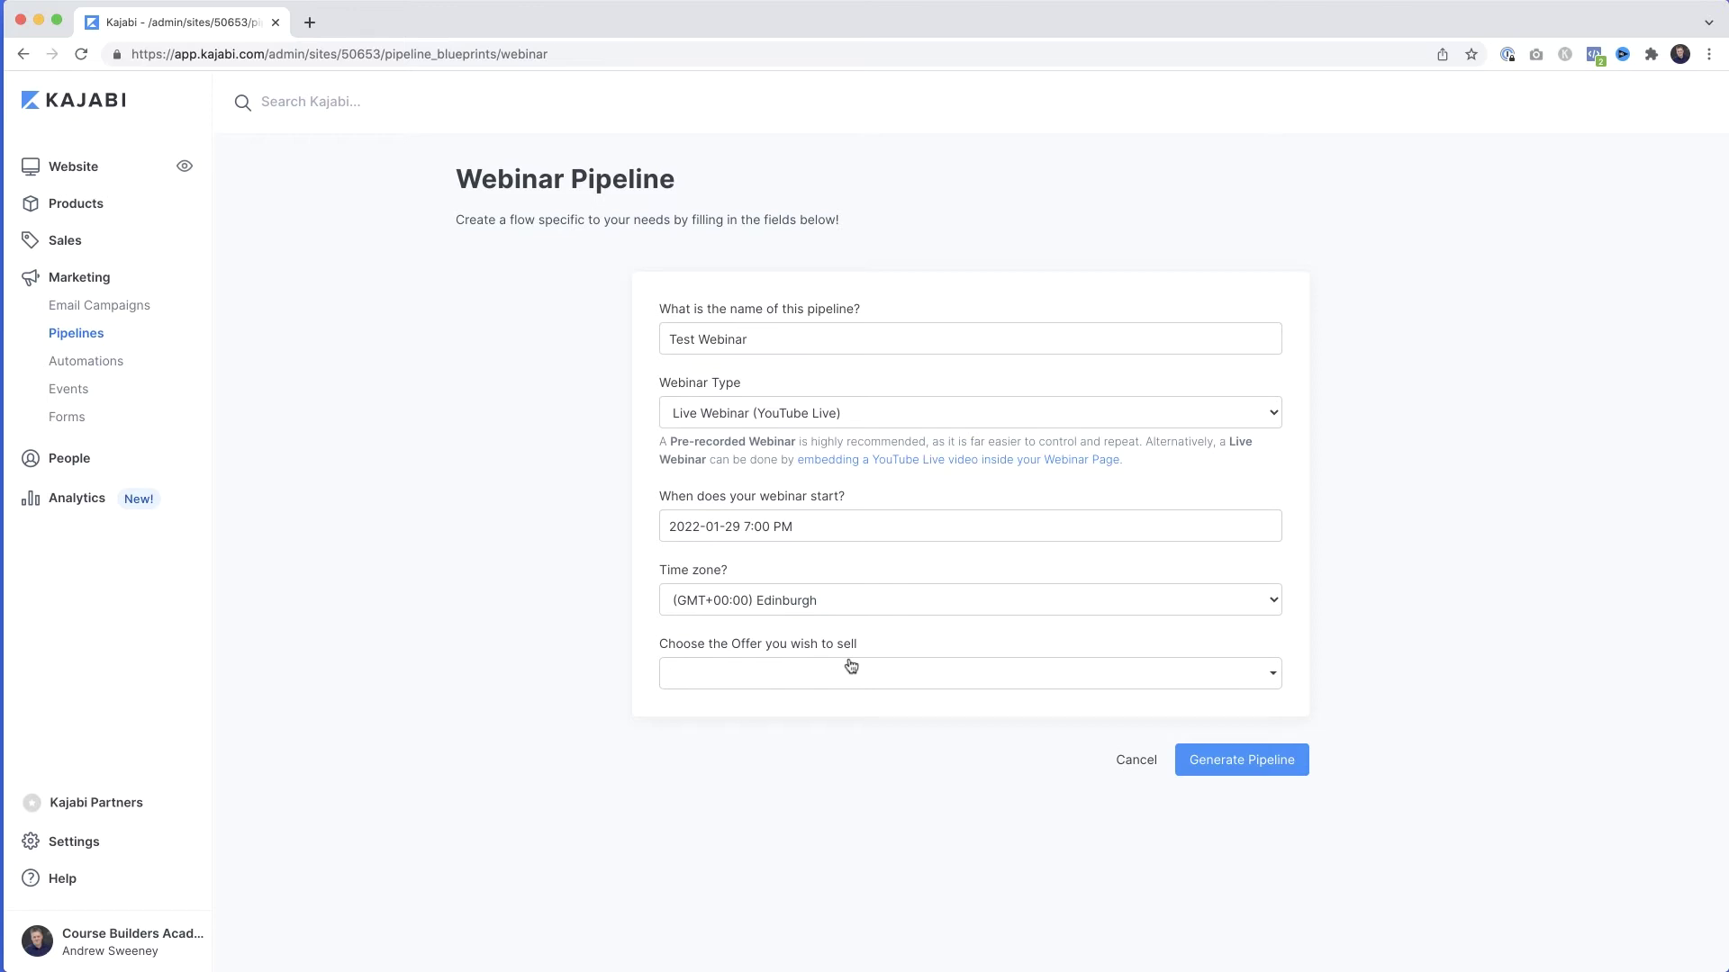
pyautogui.click(1248, 765)
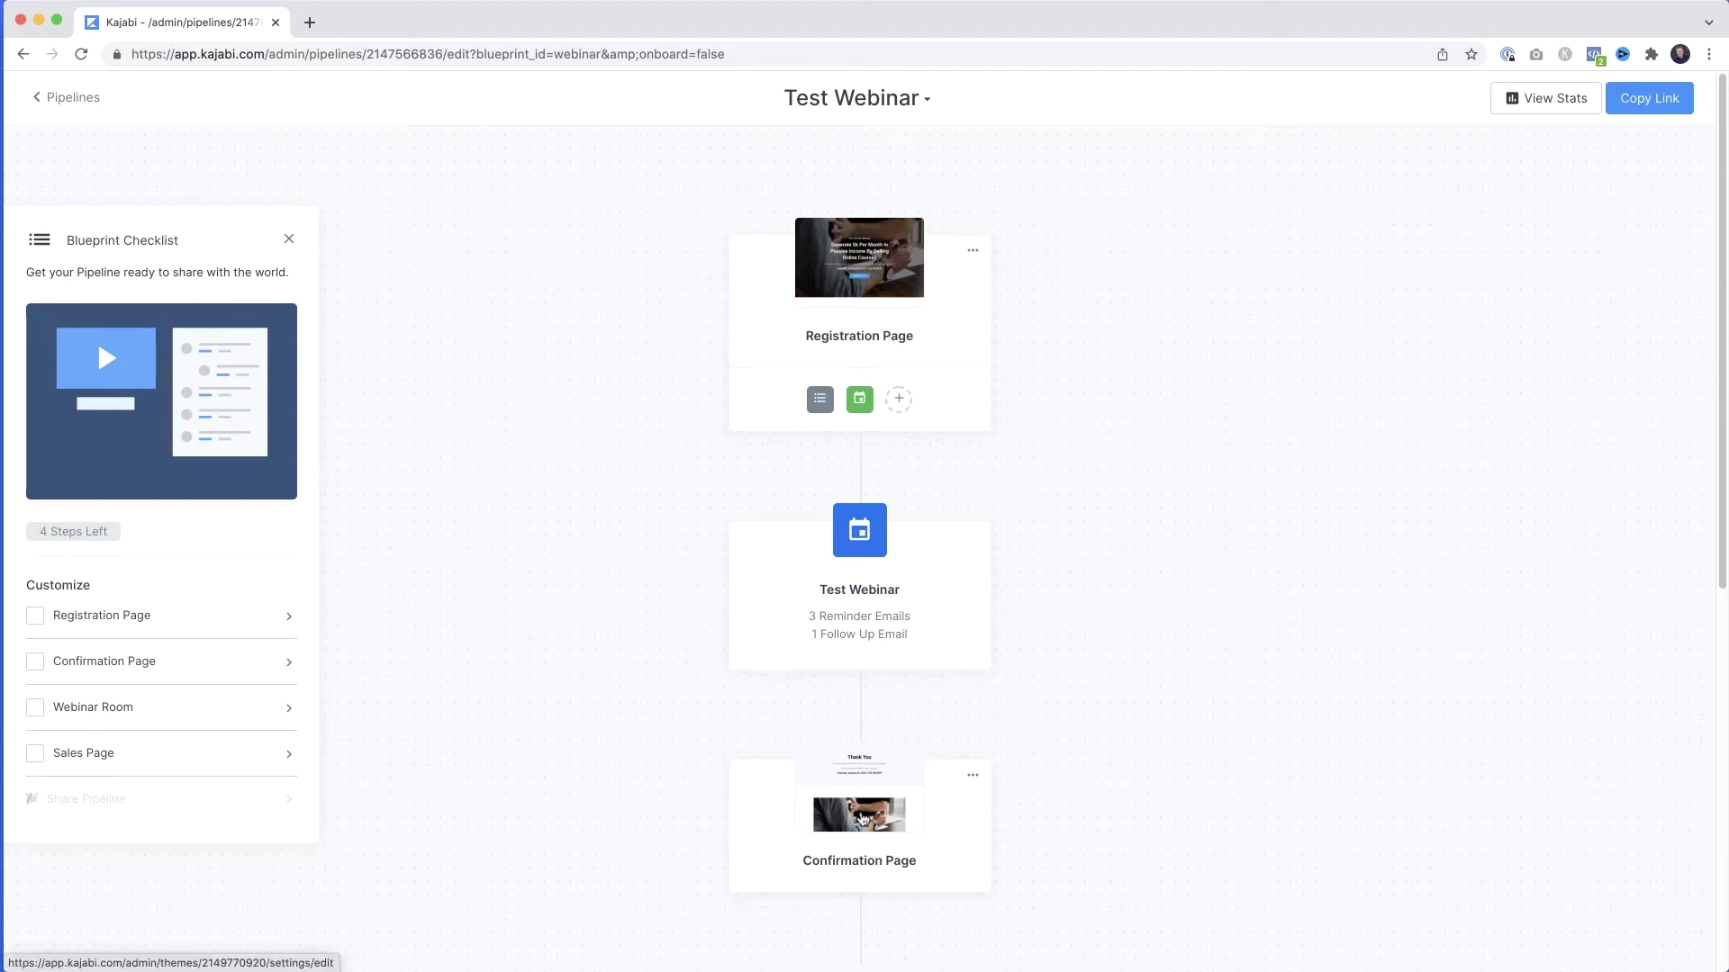
# - Look over the pipeline's pages, then open the Registration Page for editing with its top Event section's settings
pyautogui.scroll(-4, 861, 819)
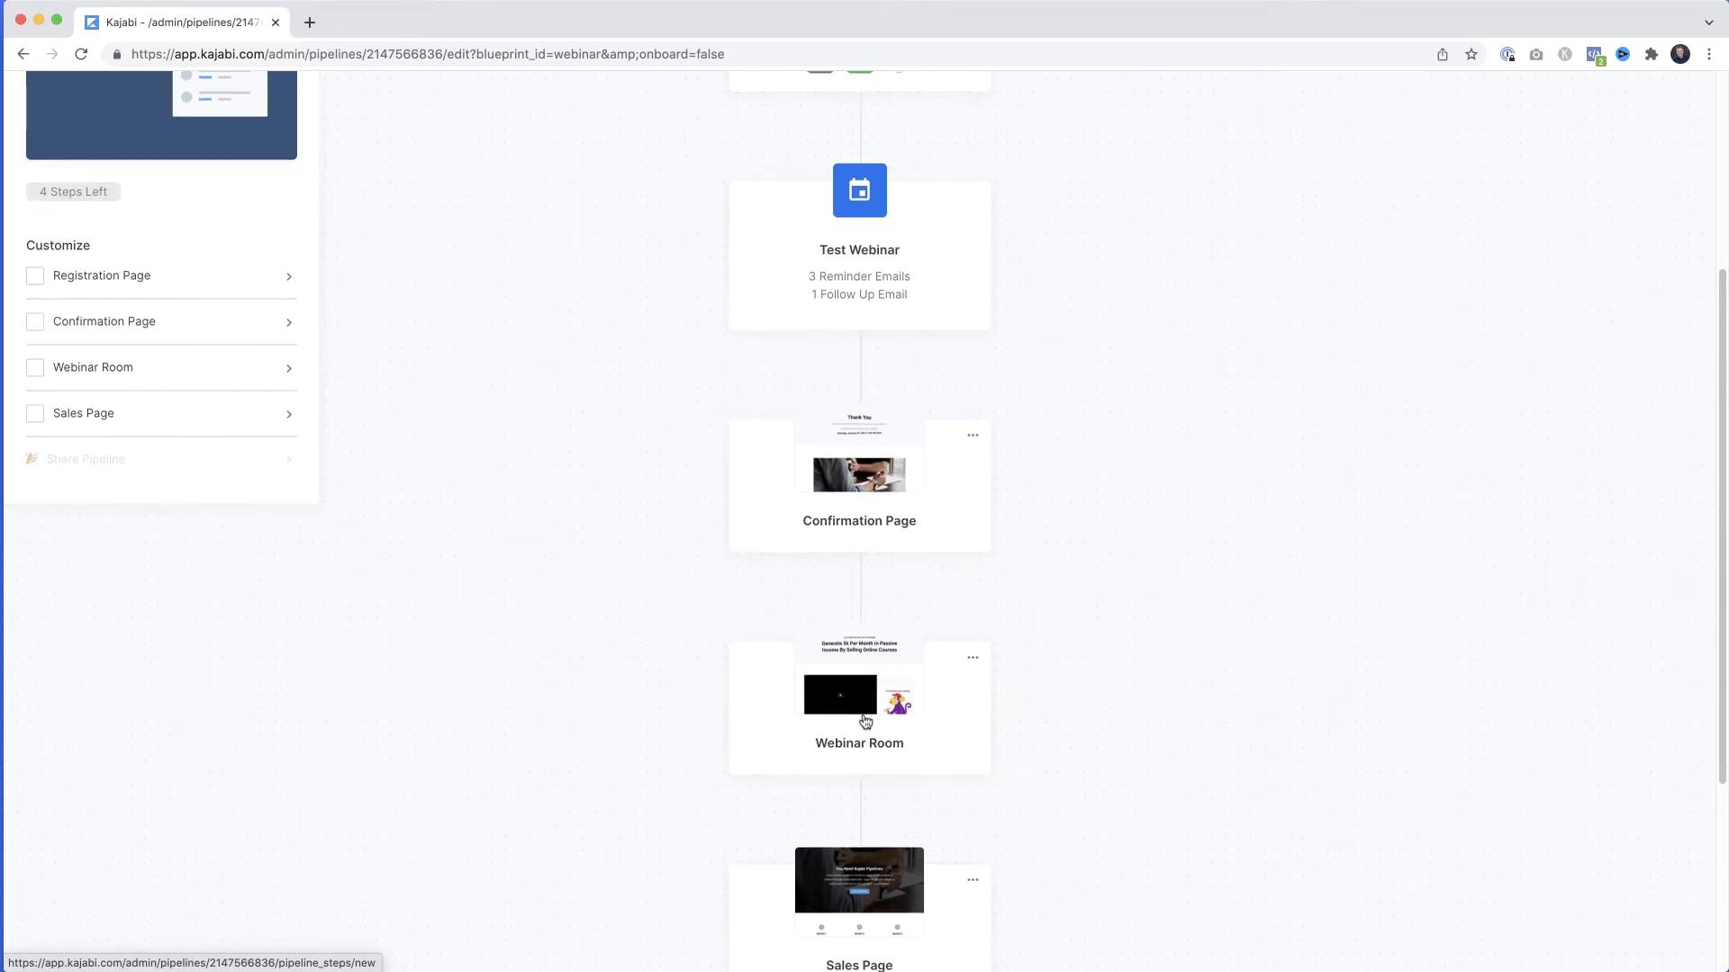
pyautogui.scroll(-2, 865, 721)
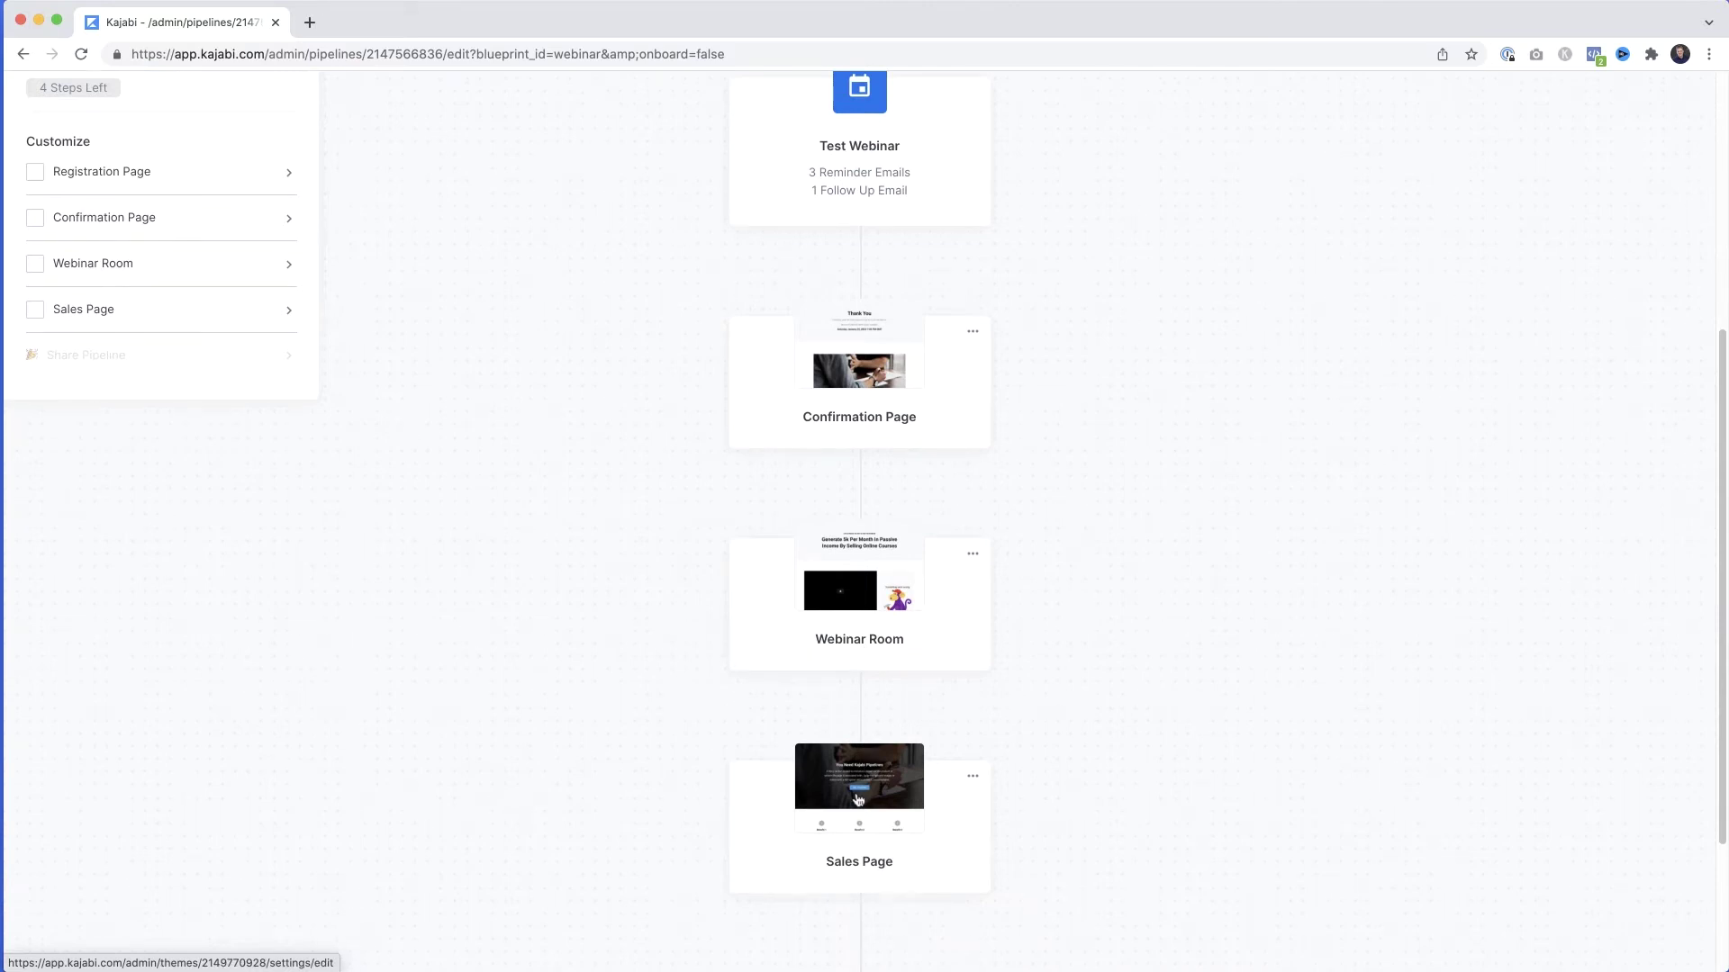
pyautogui.scroll(-1, 858, 801)
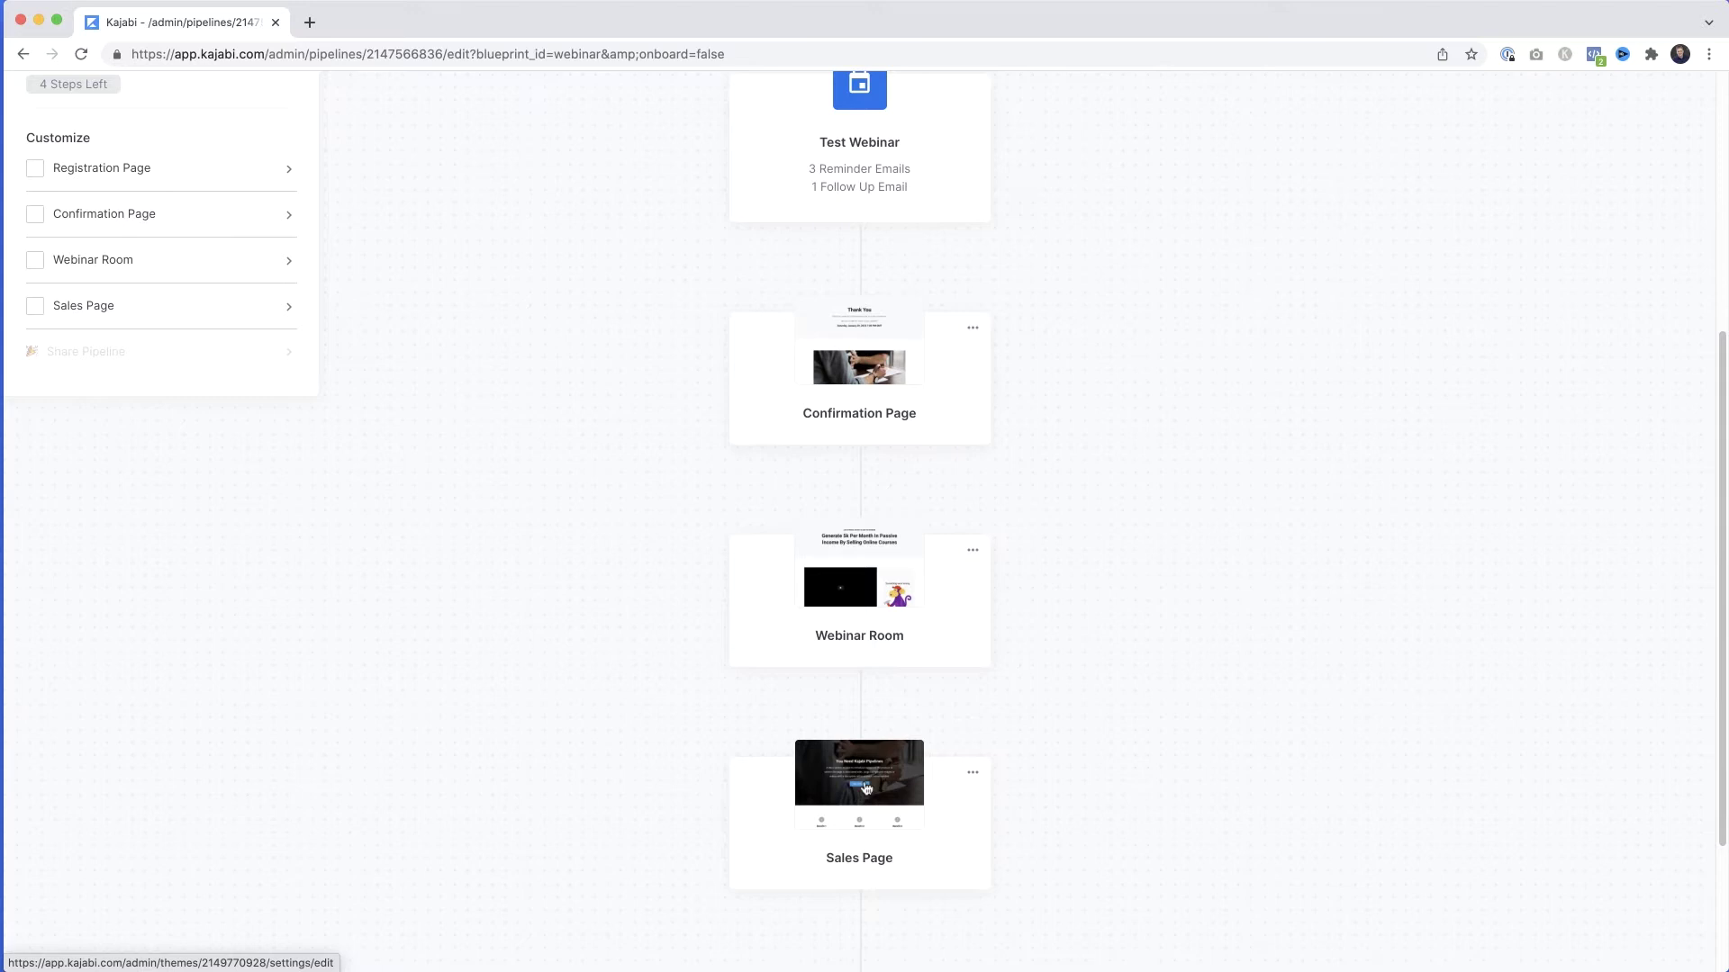
pyautogui.scroll(5, 860, 797)
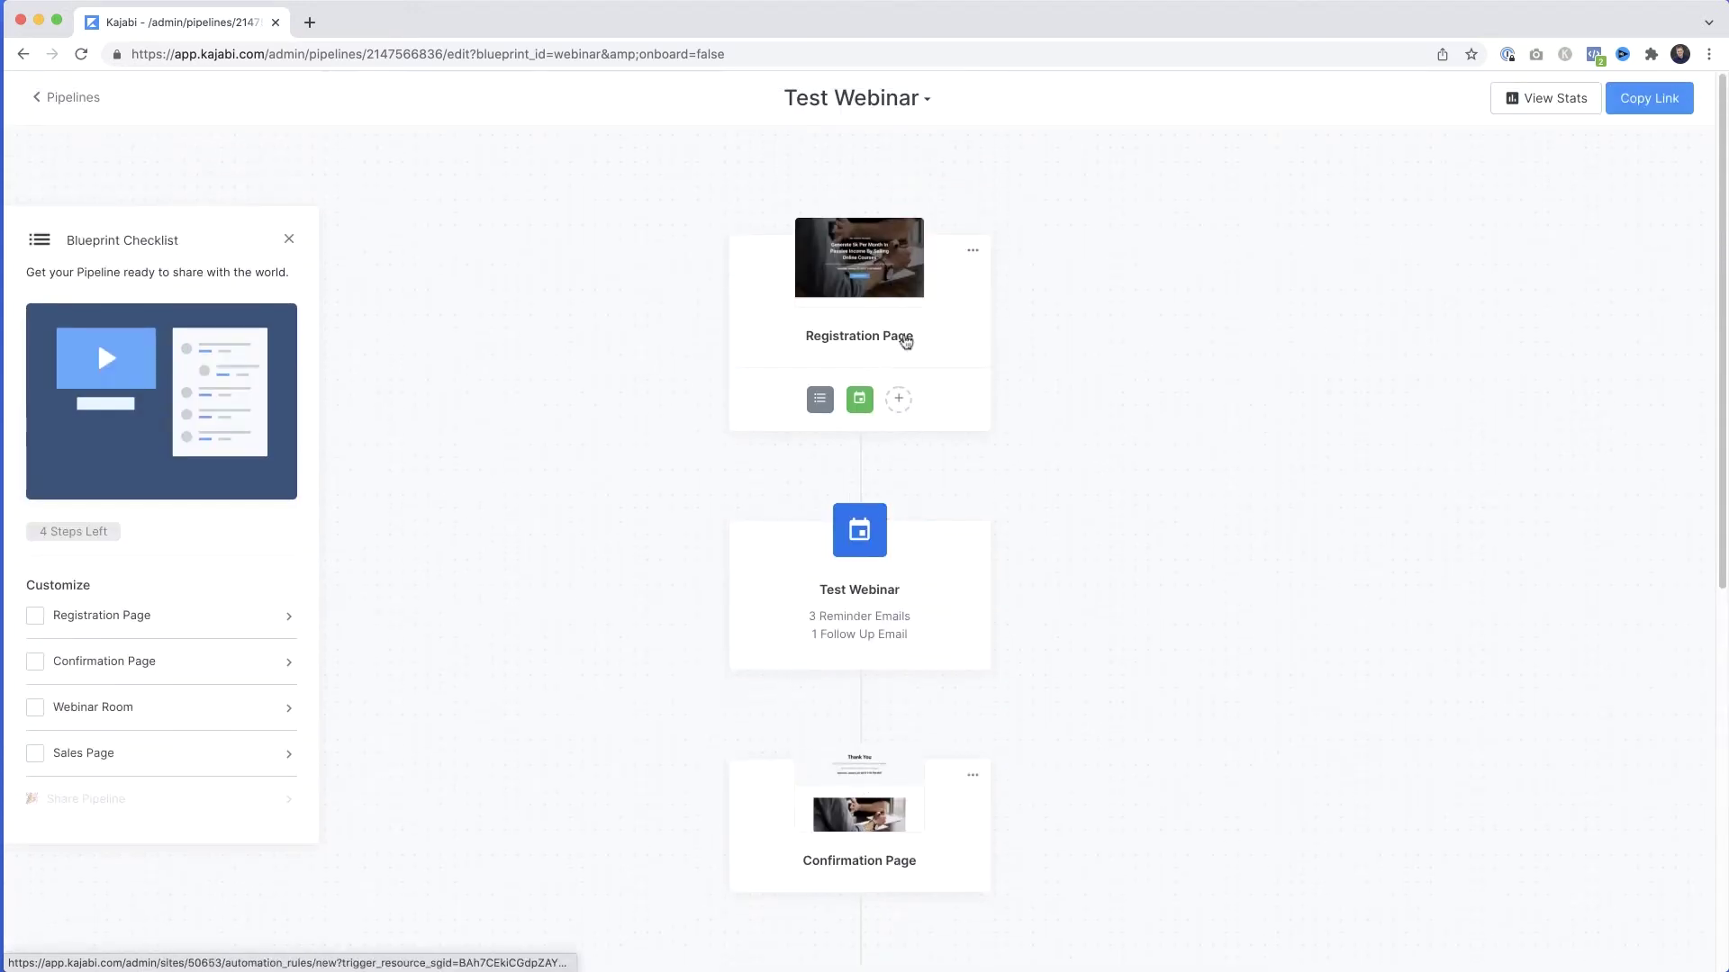
pyautogui.click(885, 275)
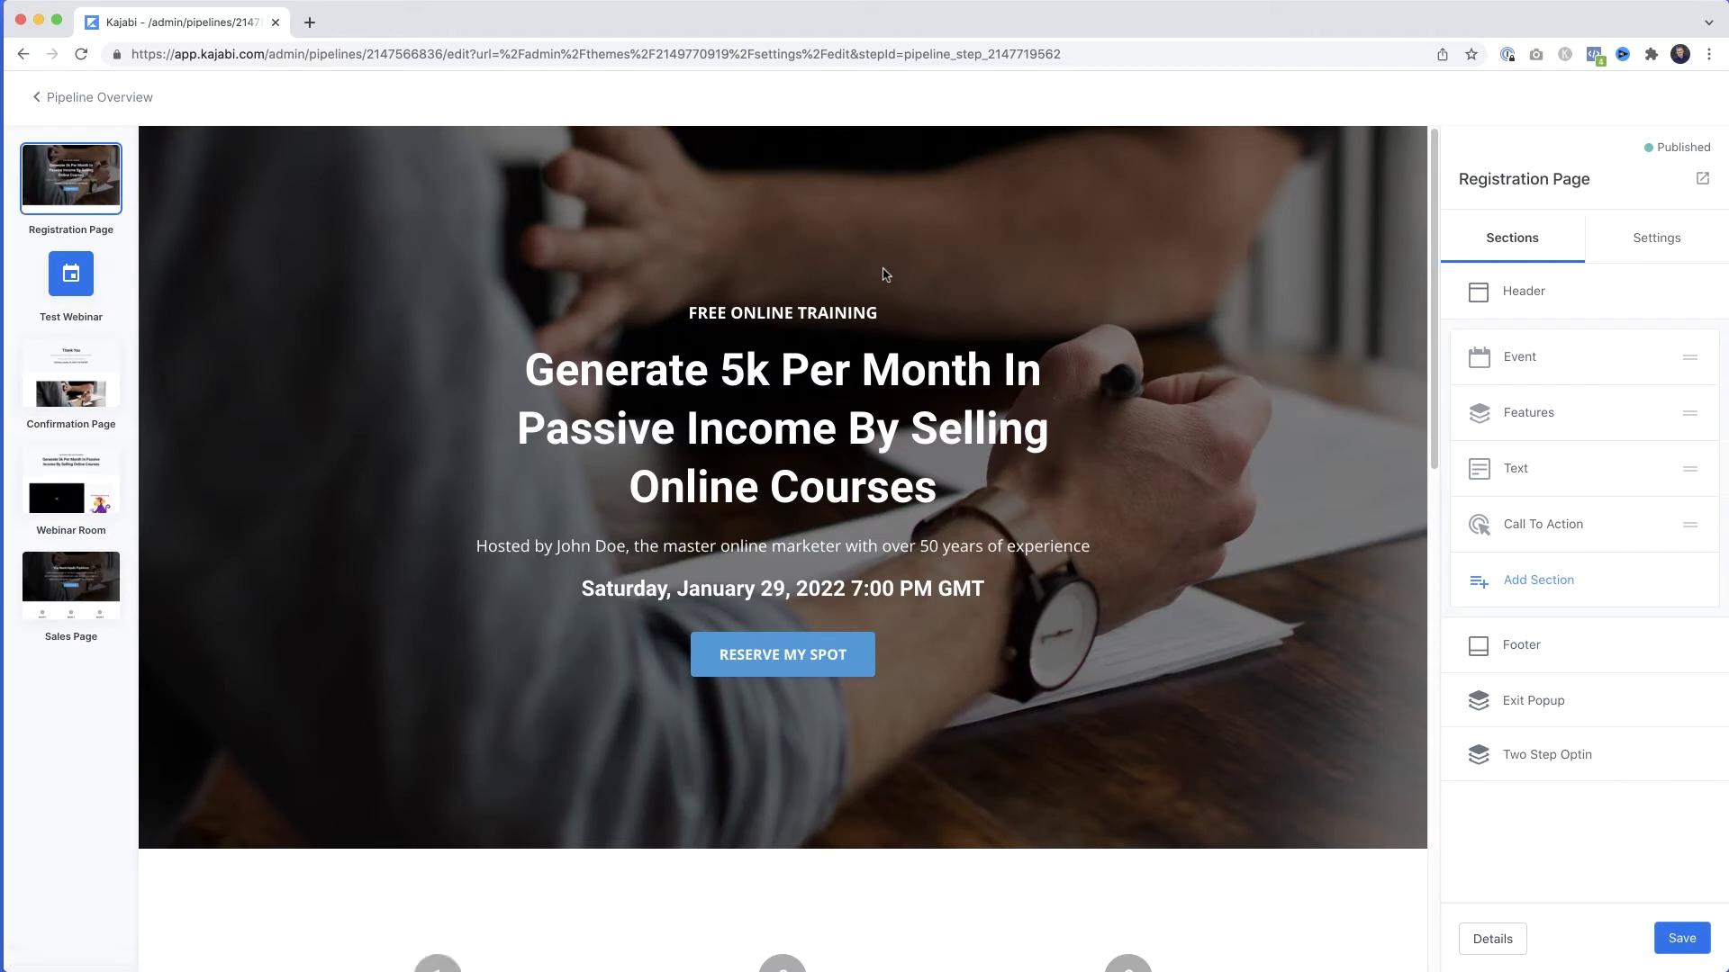
pyautogui.click(1162, 288)
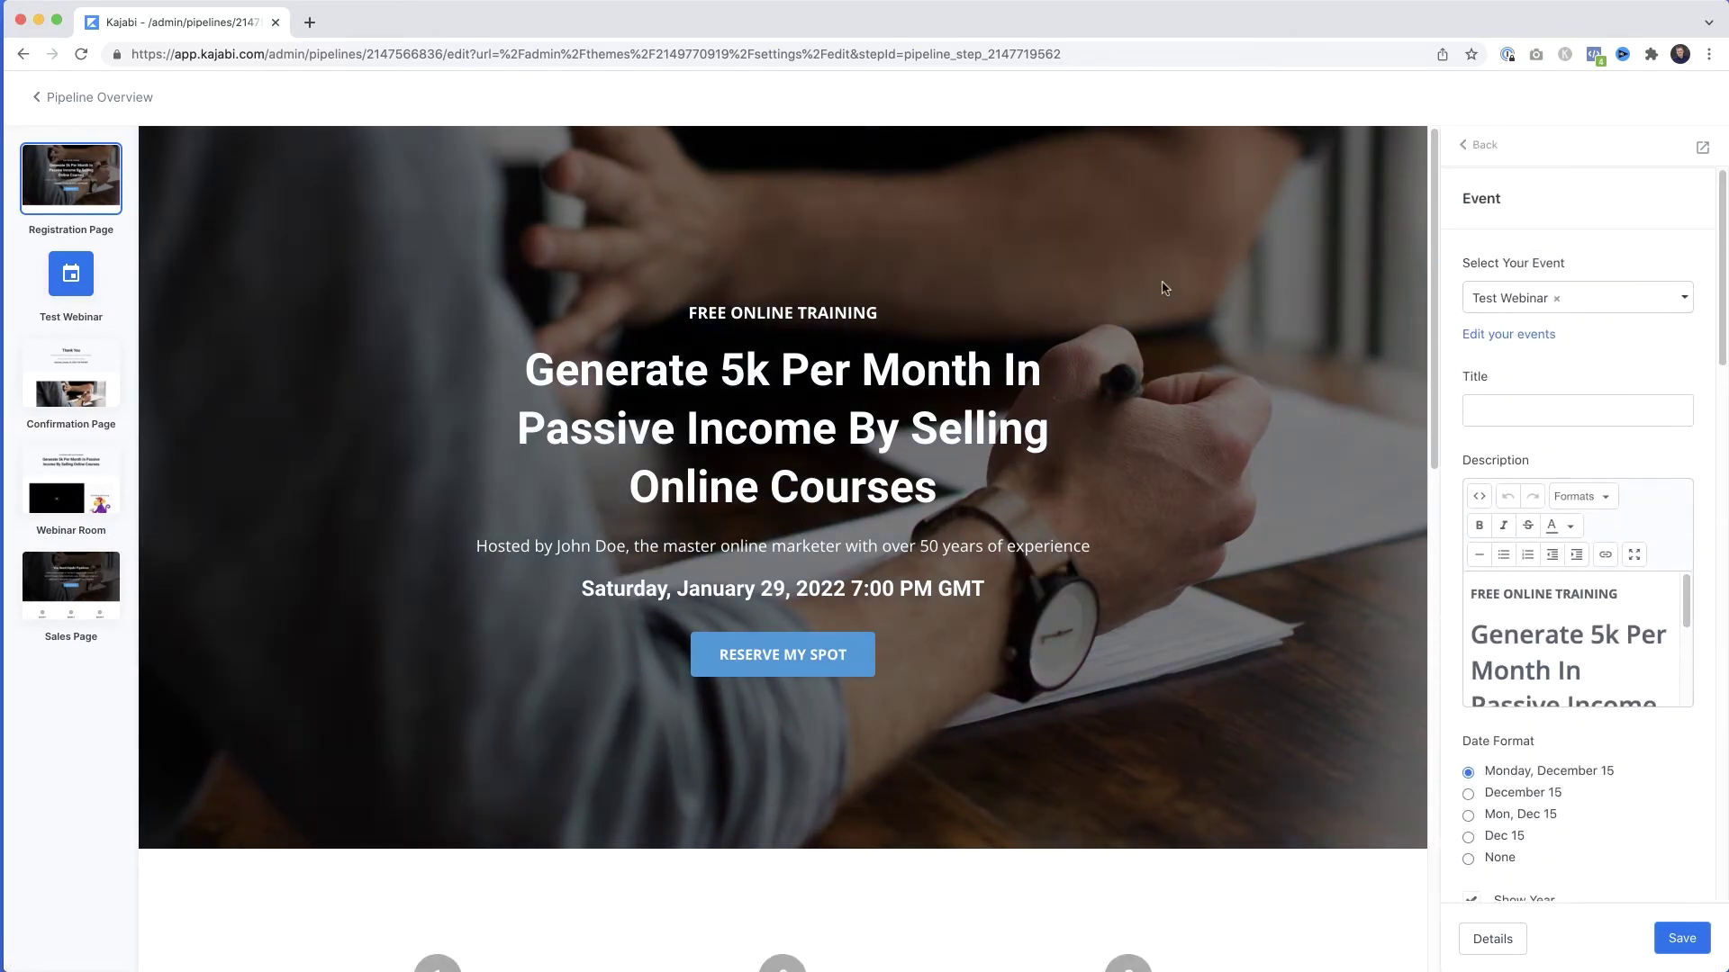
# - Replace the Event section's headline with "How To Build A Business In Only 2 Weeks" and save the page
pyautogui.click(882, 441)
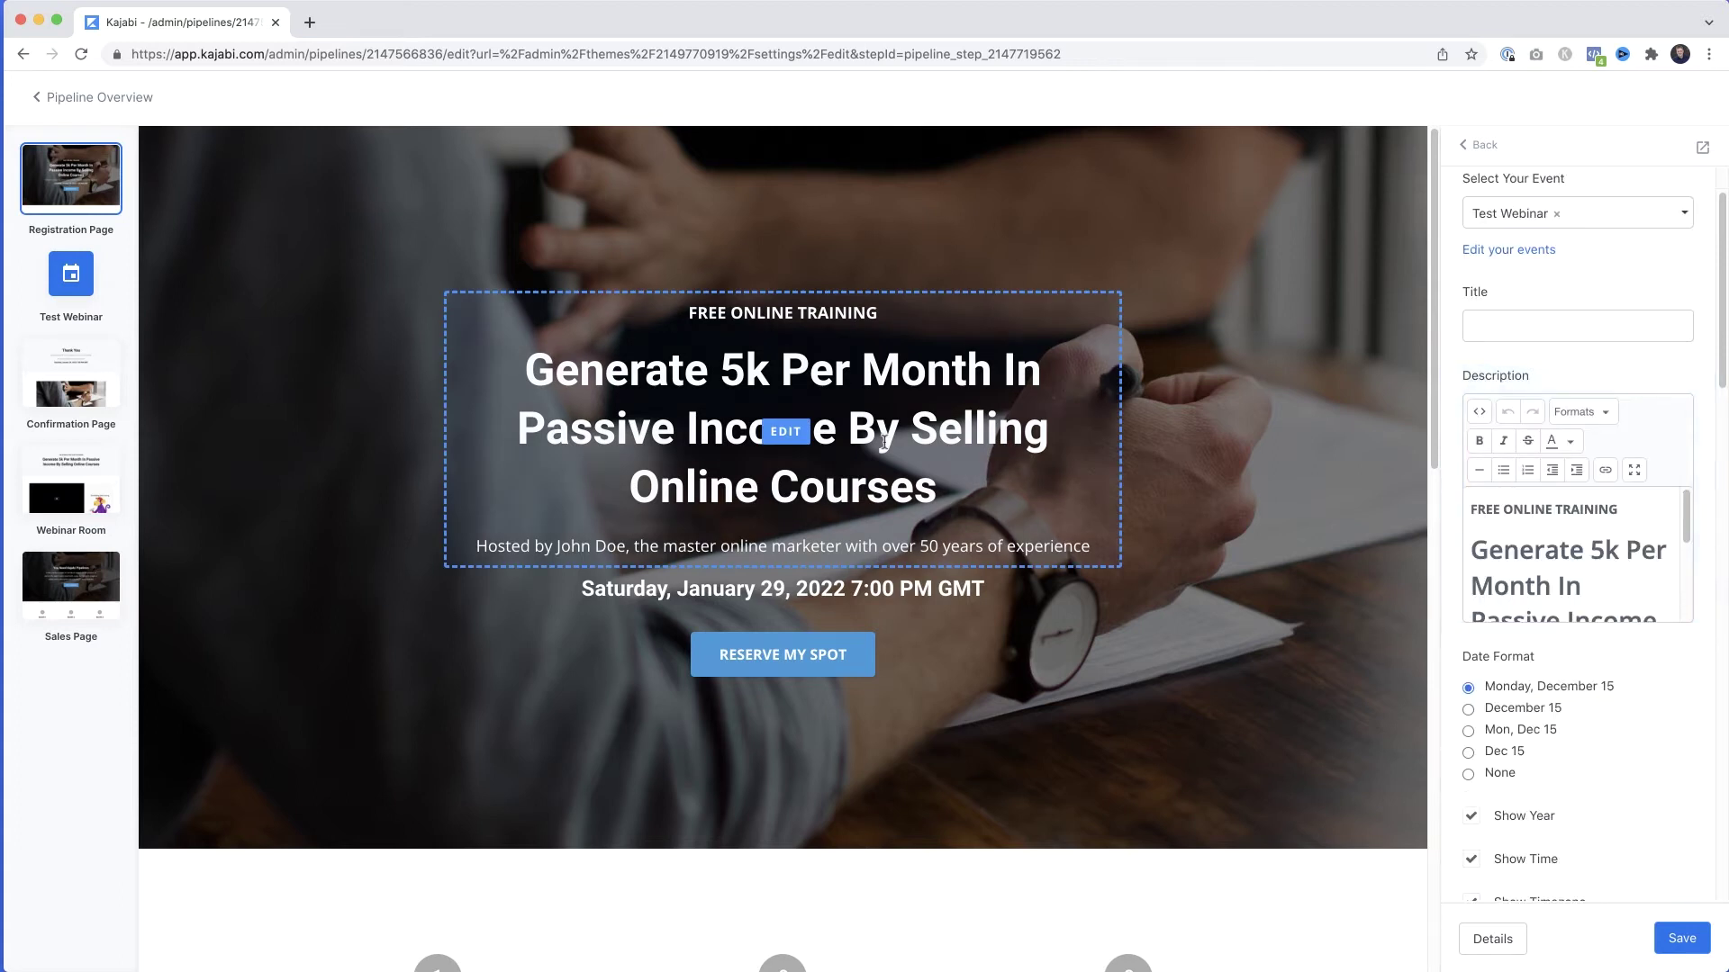
pyautogui.scroll(-2, 1598, 658)
pyautogui.scroll(-3, 1598, 657)
pyautogui.moveTo(1664, 605); pyautogui.dragTo(1474, 629)
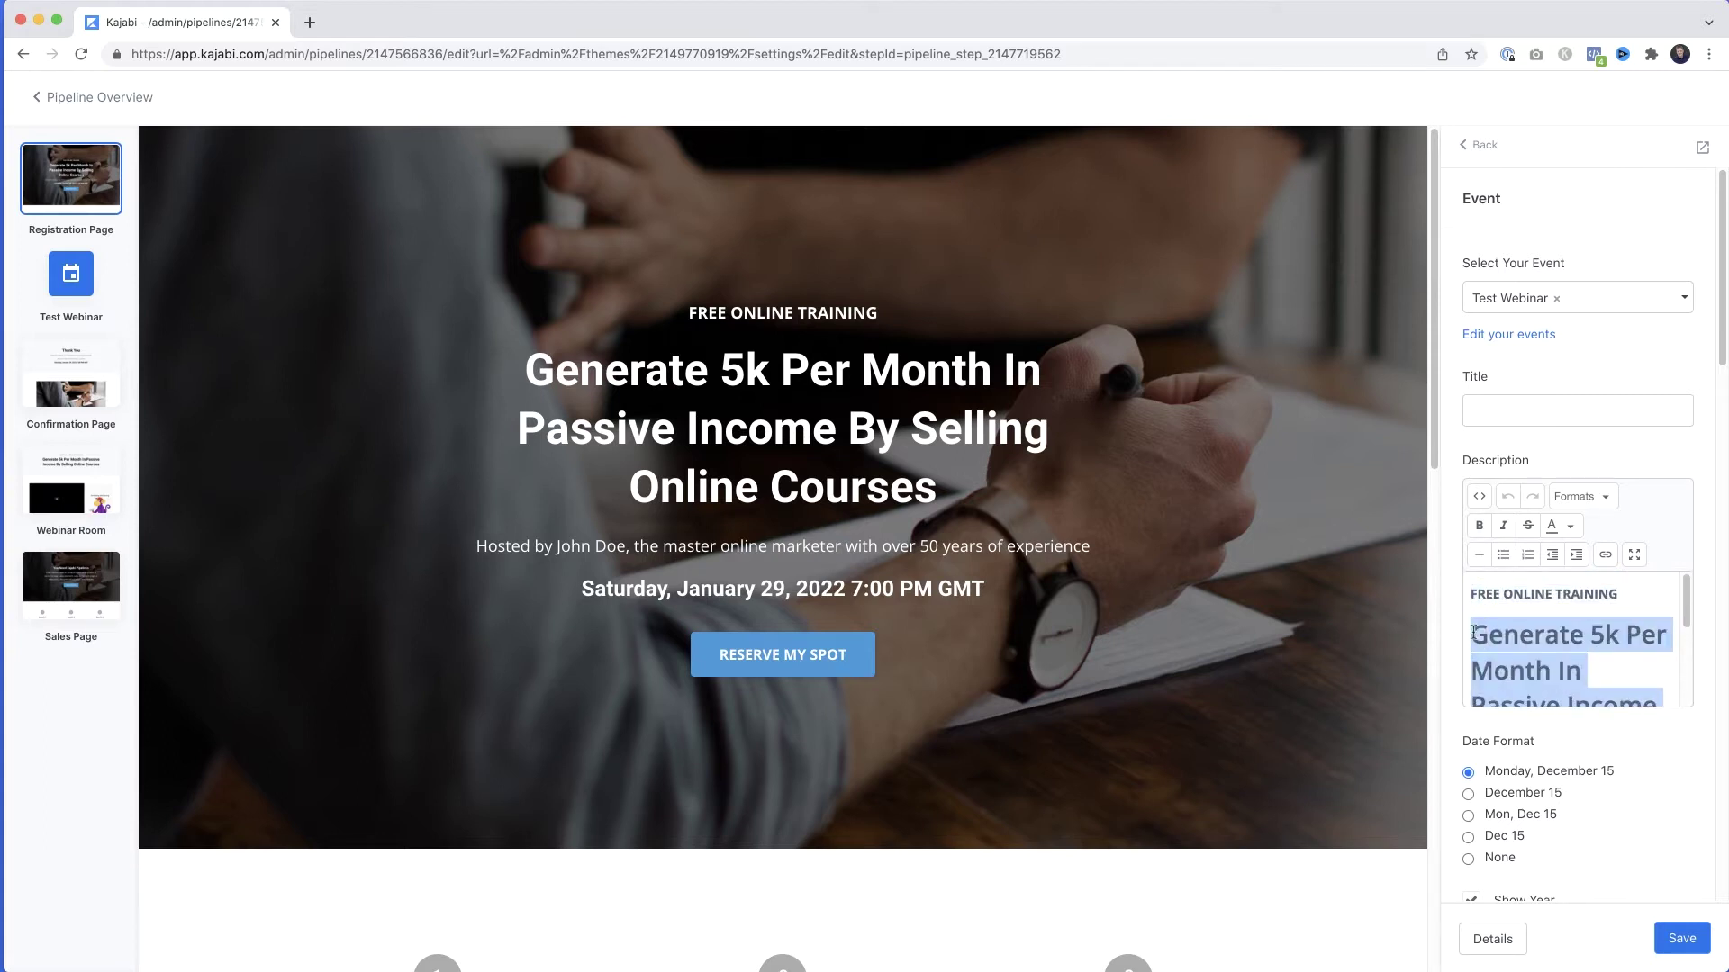
pyautogui.write('How')
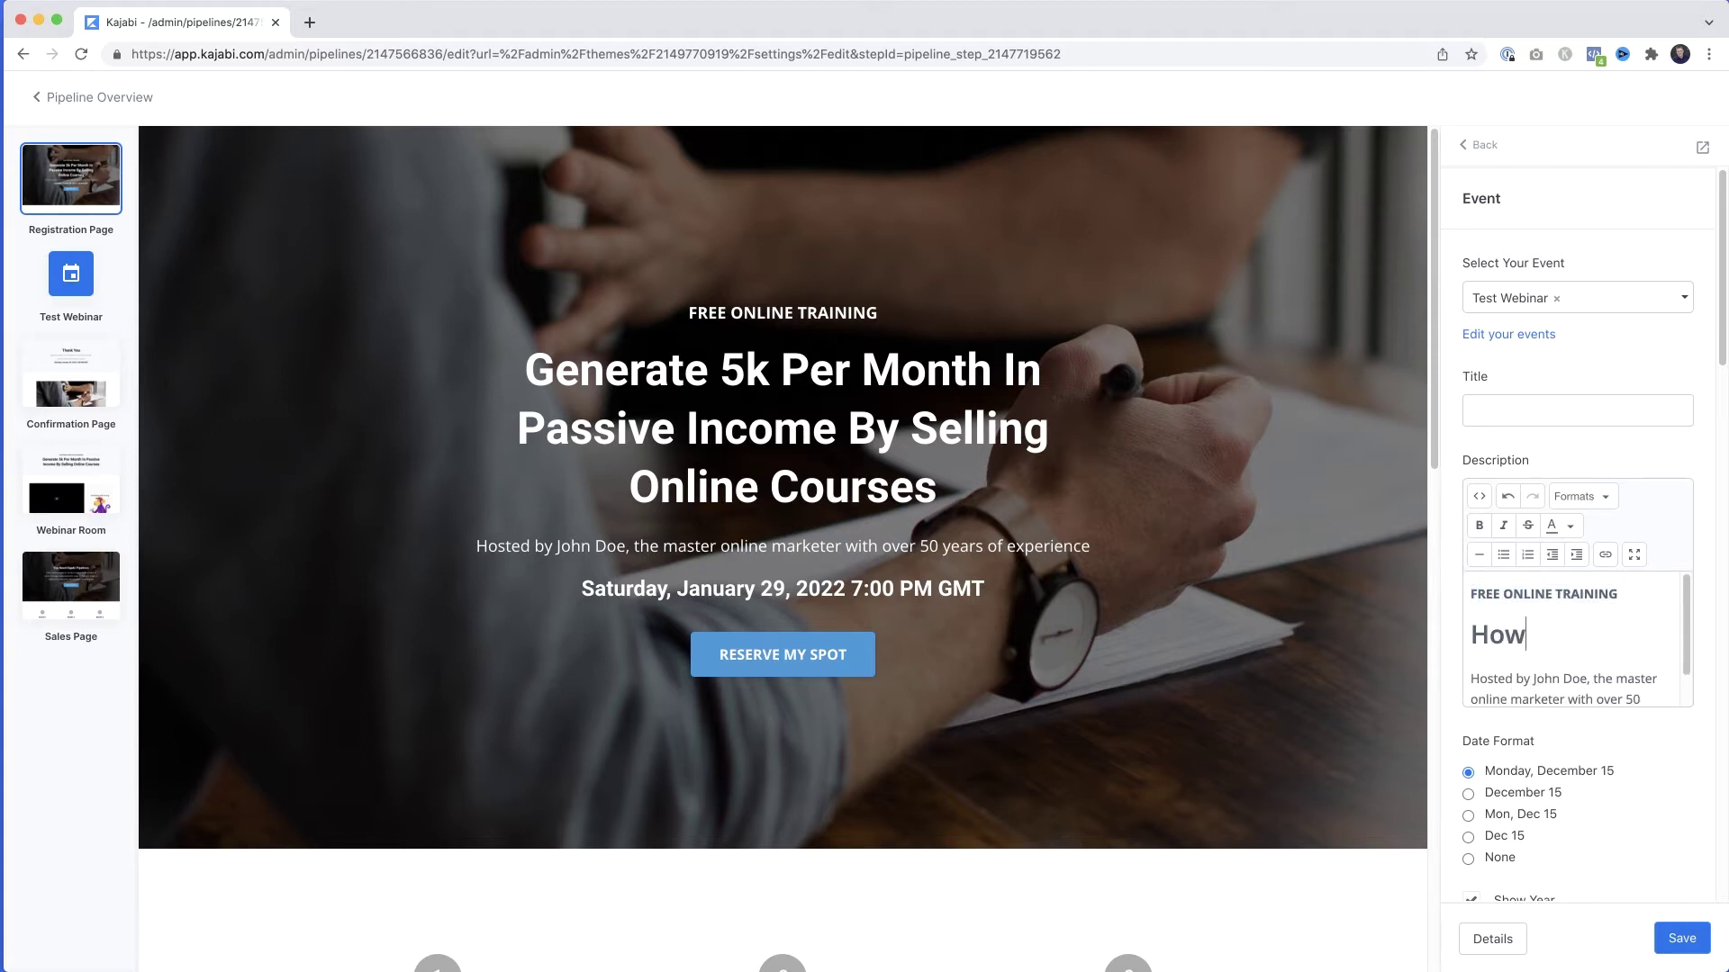
pyautogui.write(' To Build A Business In Only 2 Weeks')
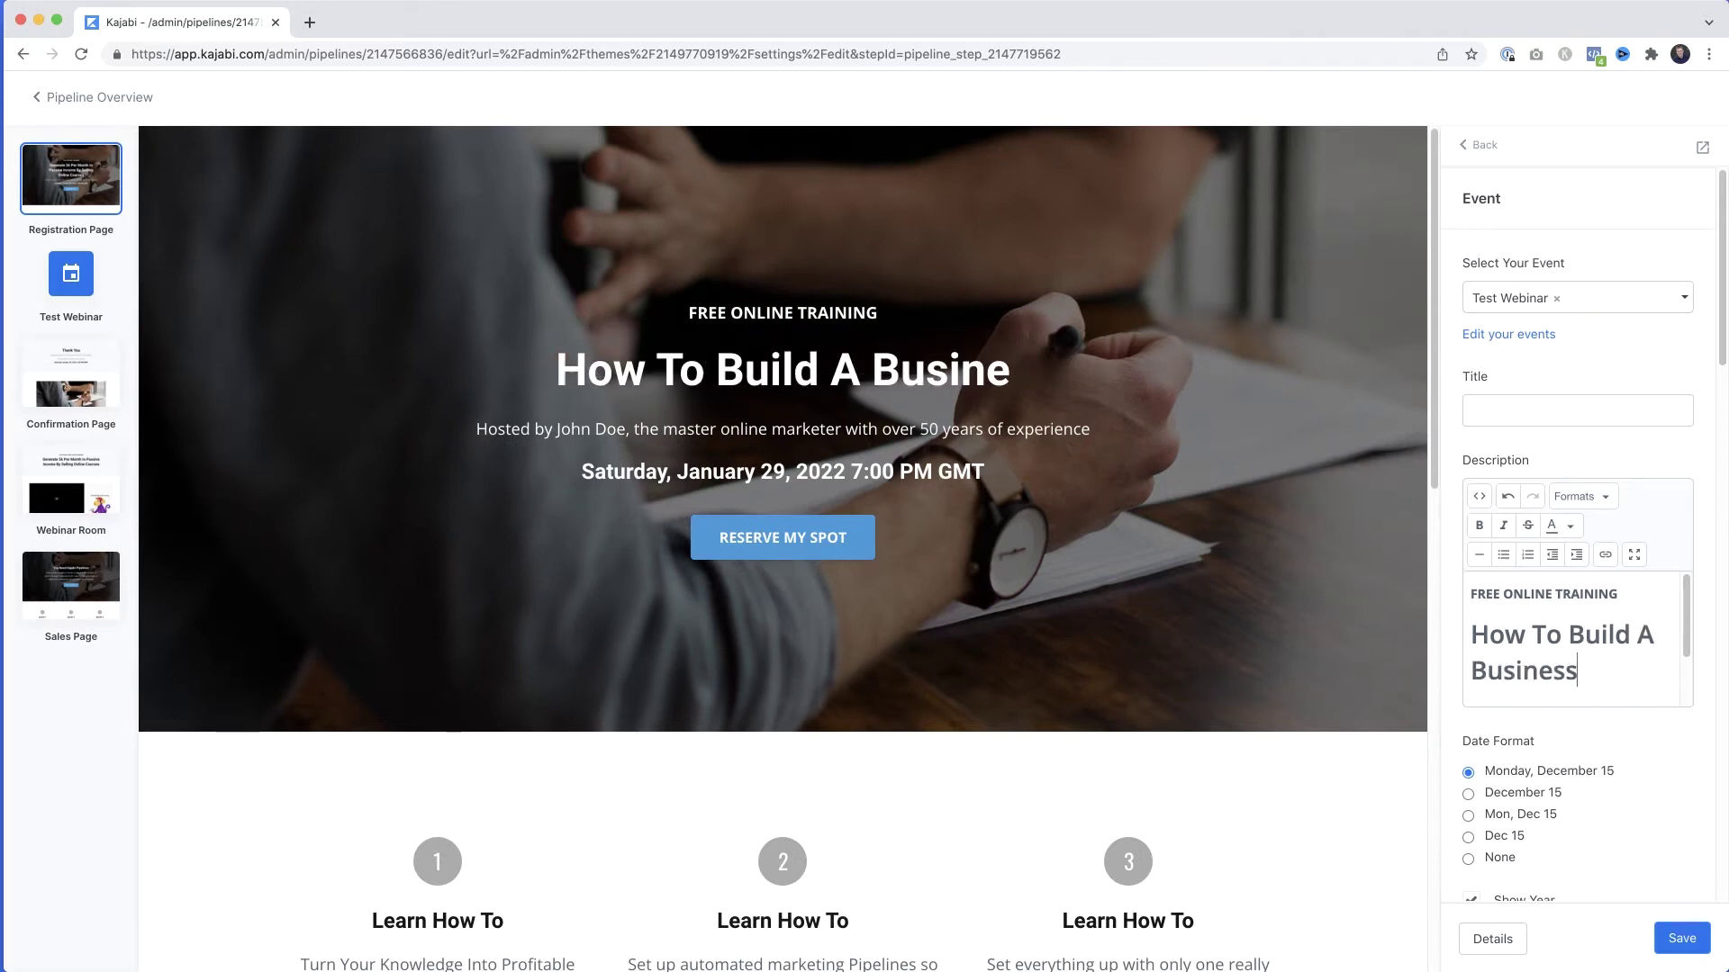
pyautogui.click(1689, 939)
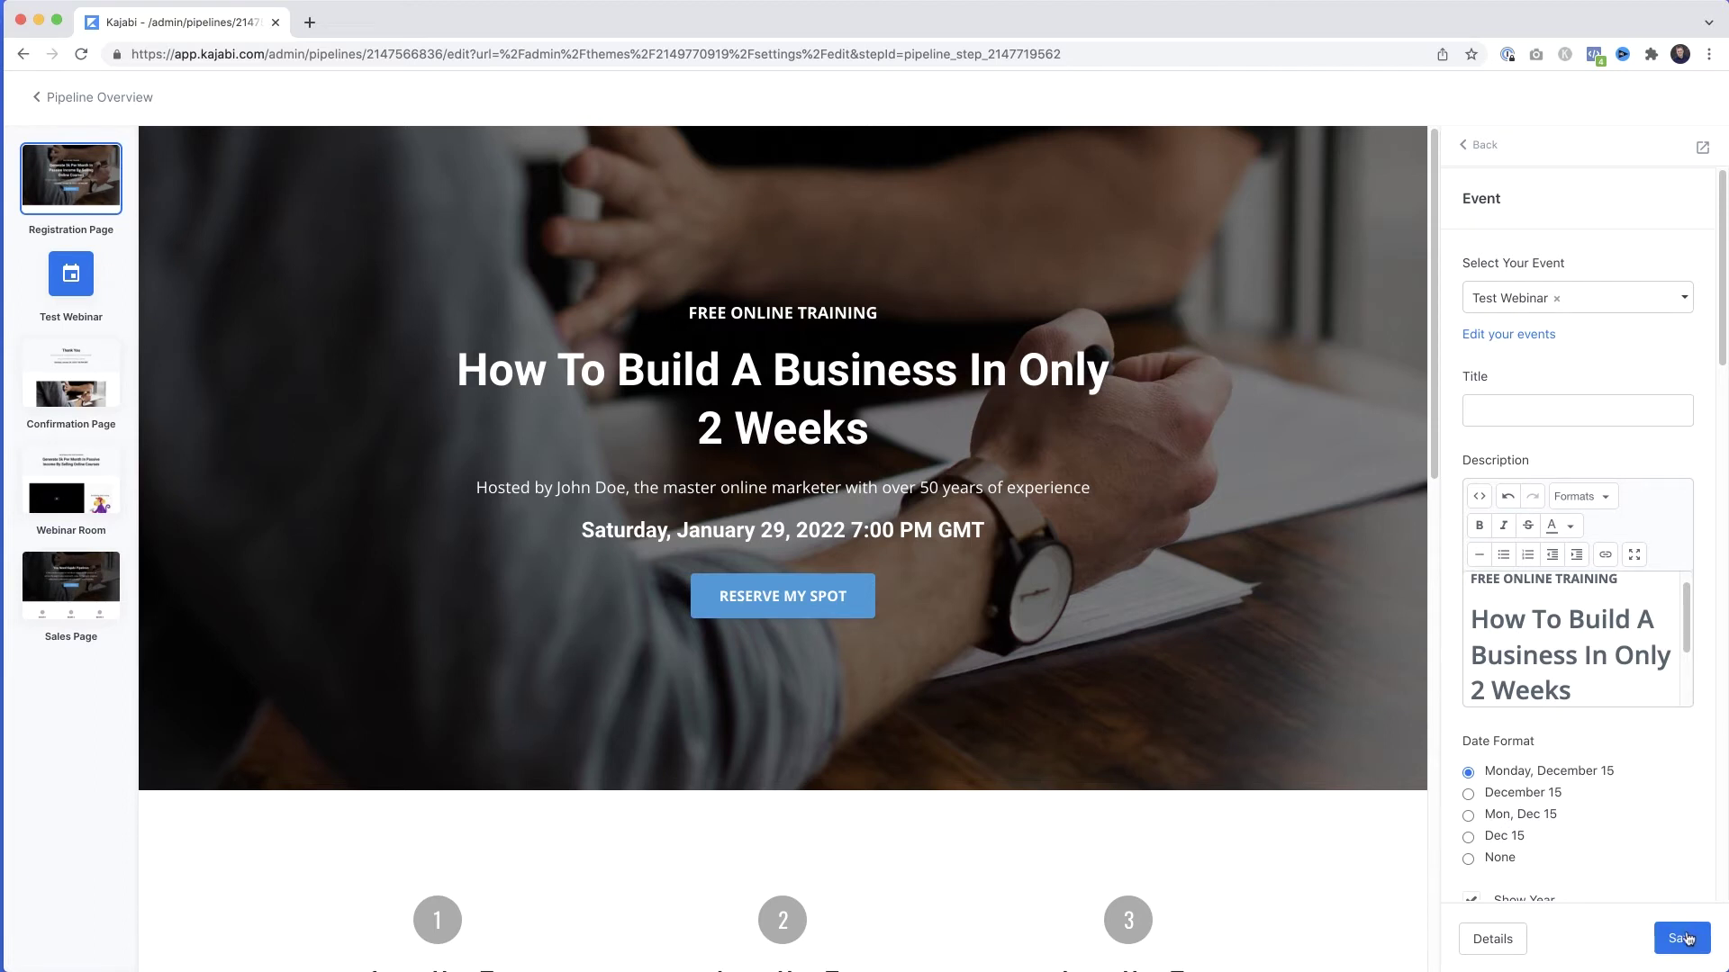
# - Show the countdown timer in the registration page's Event section
pyautogui.scroll(-3, 1601, 787)
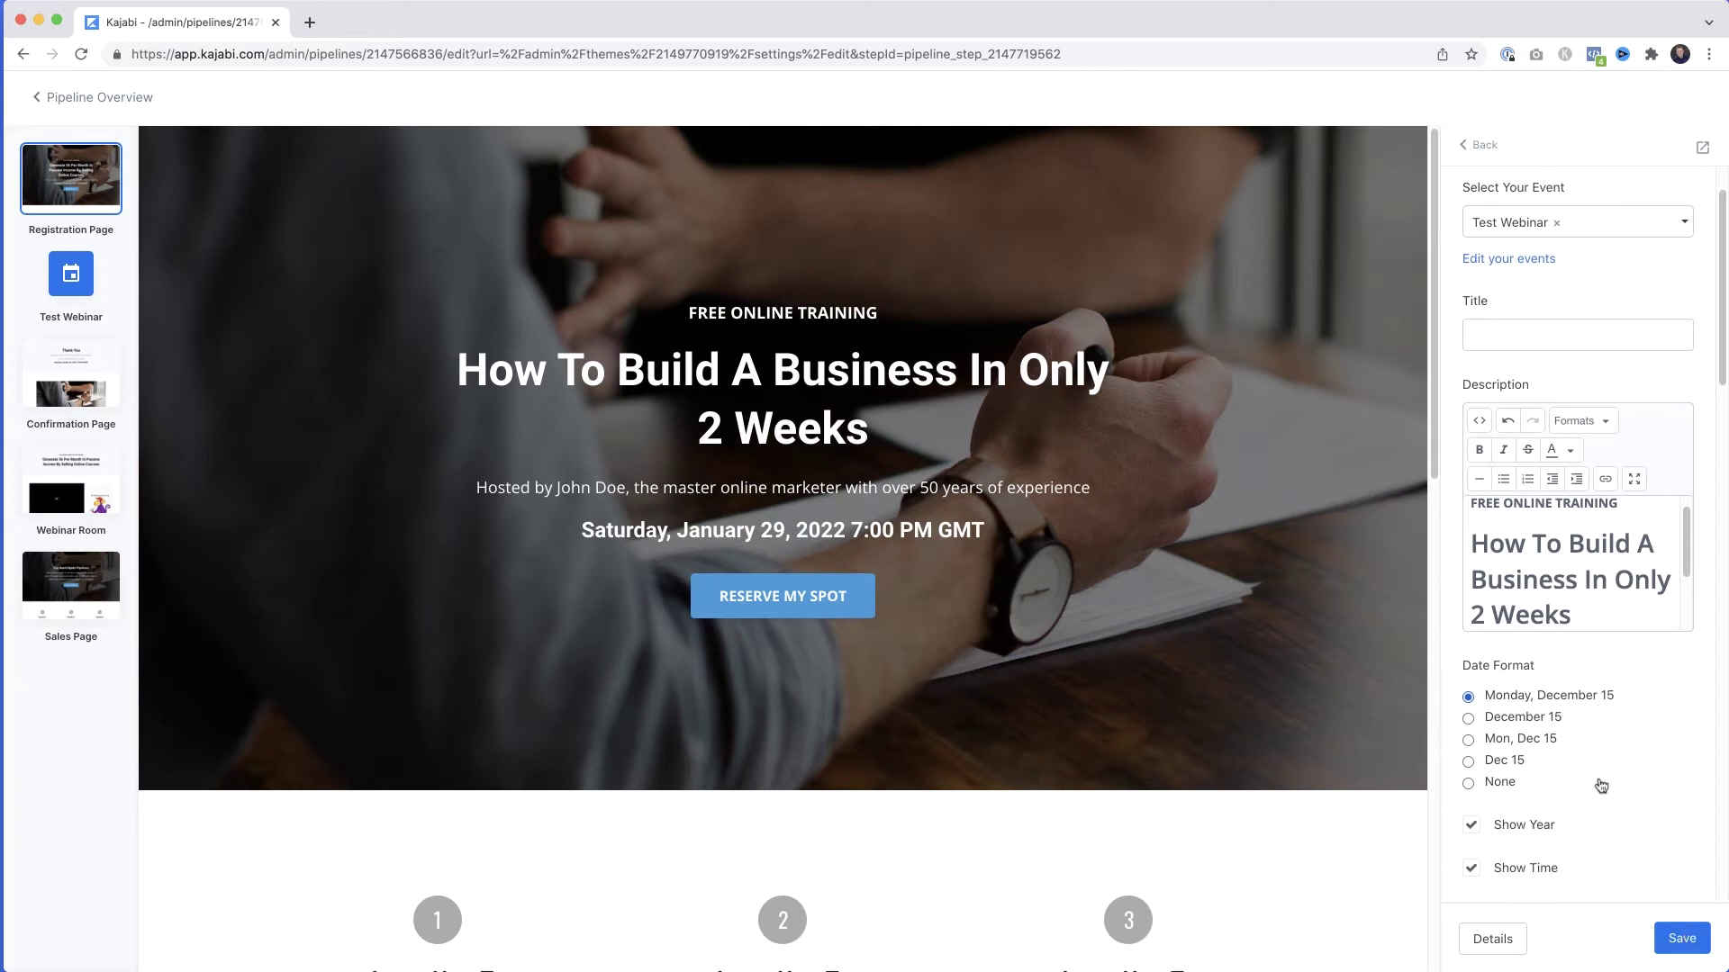
pyautogui.scroll(-1, 1601, 786)
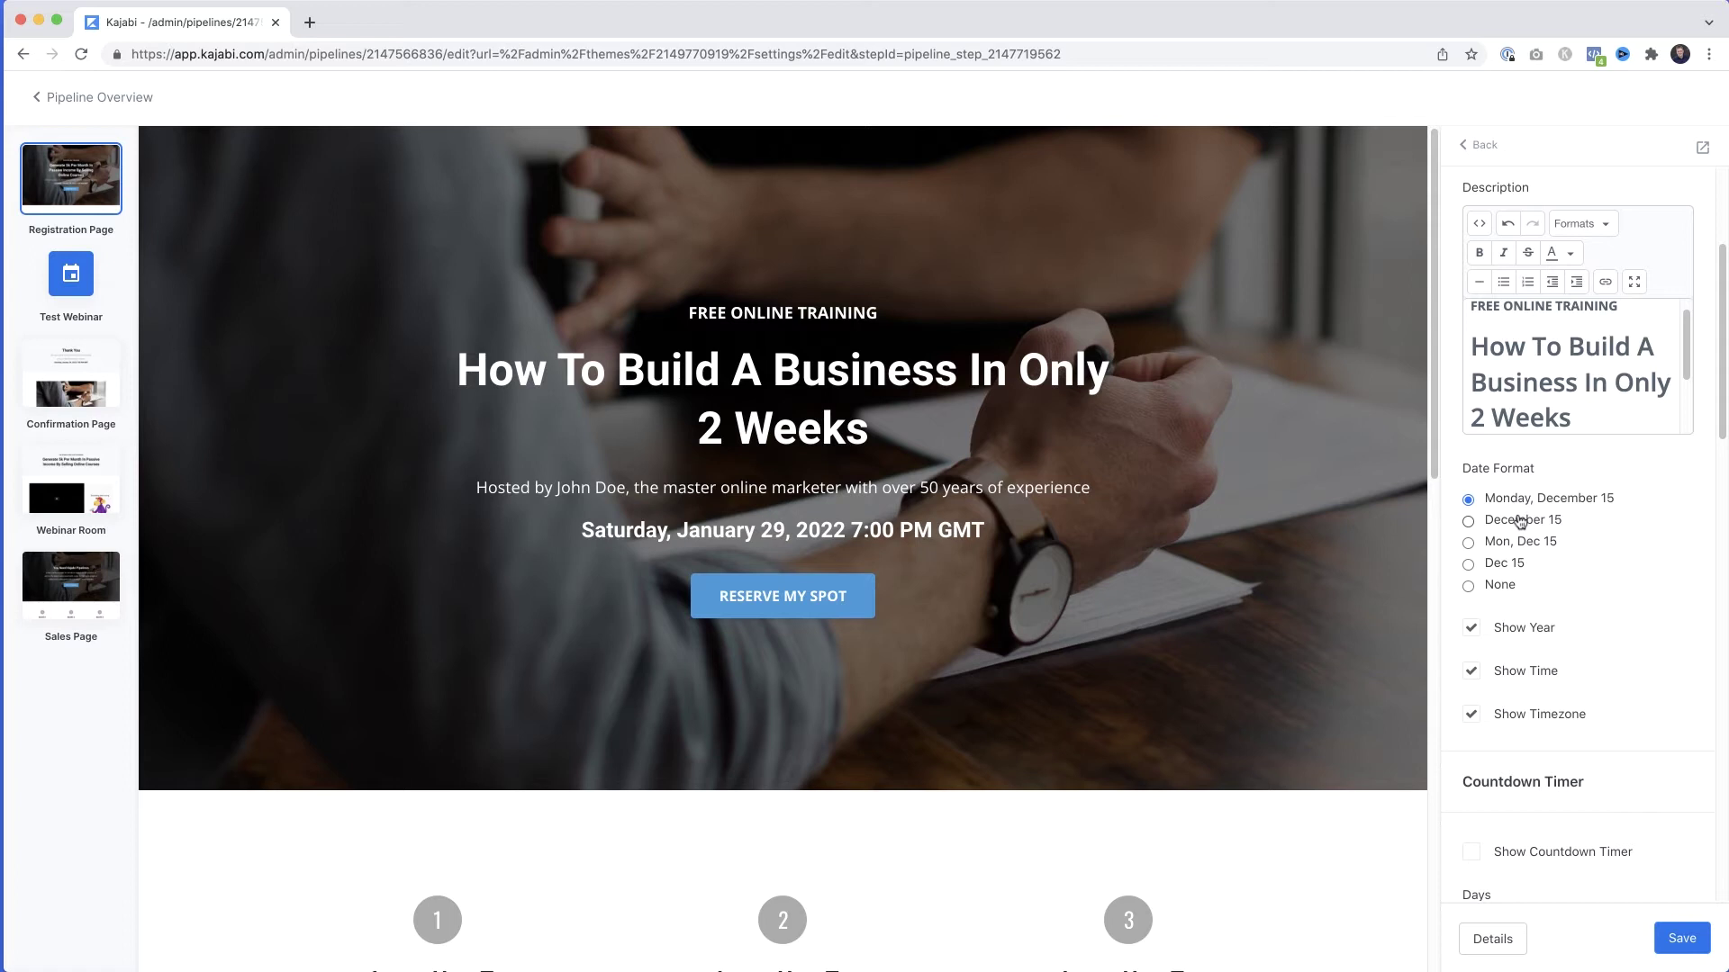
pyautogui.scroll(-3, 1518, 527)
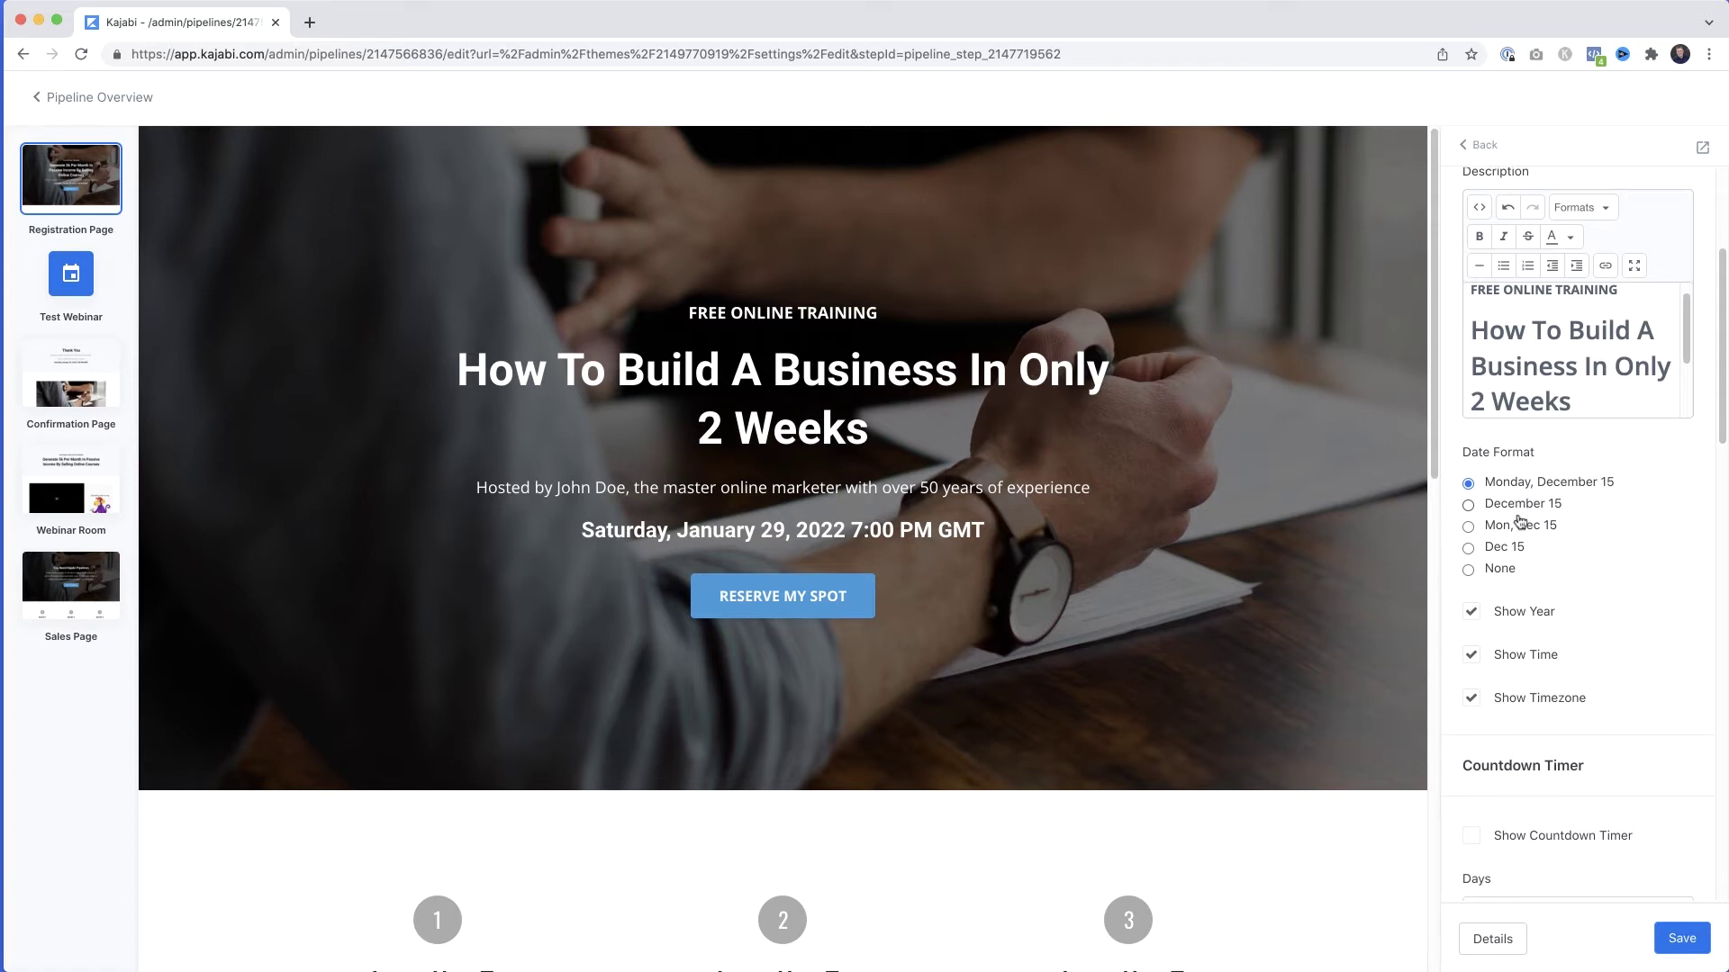
pyautogui.click(1472, 637)
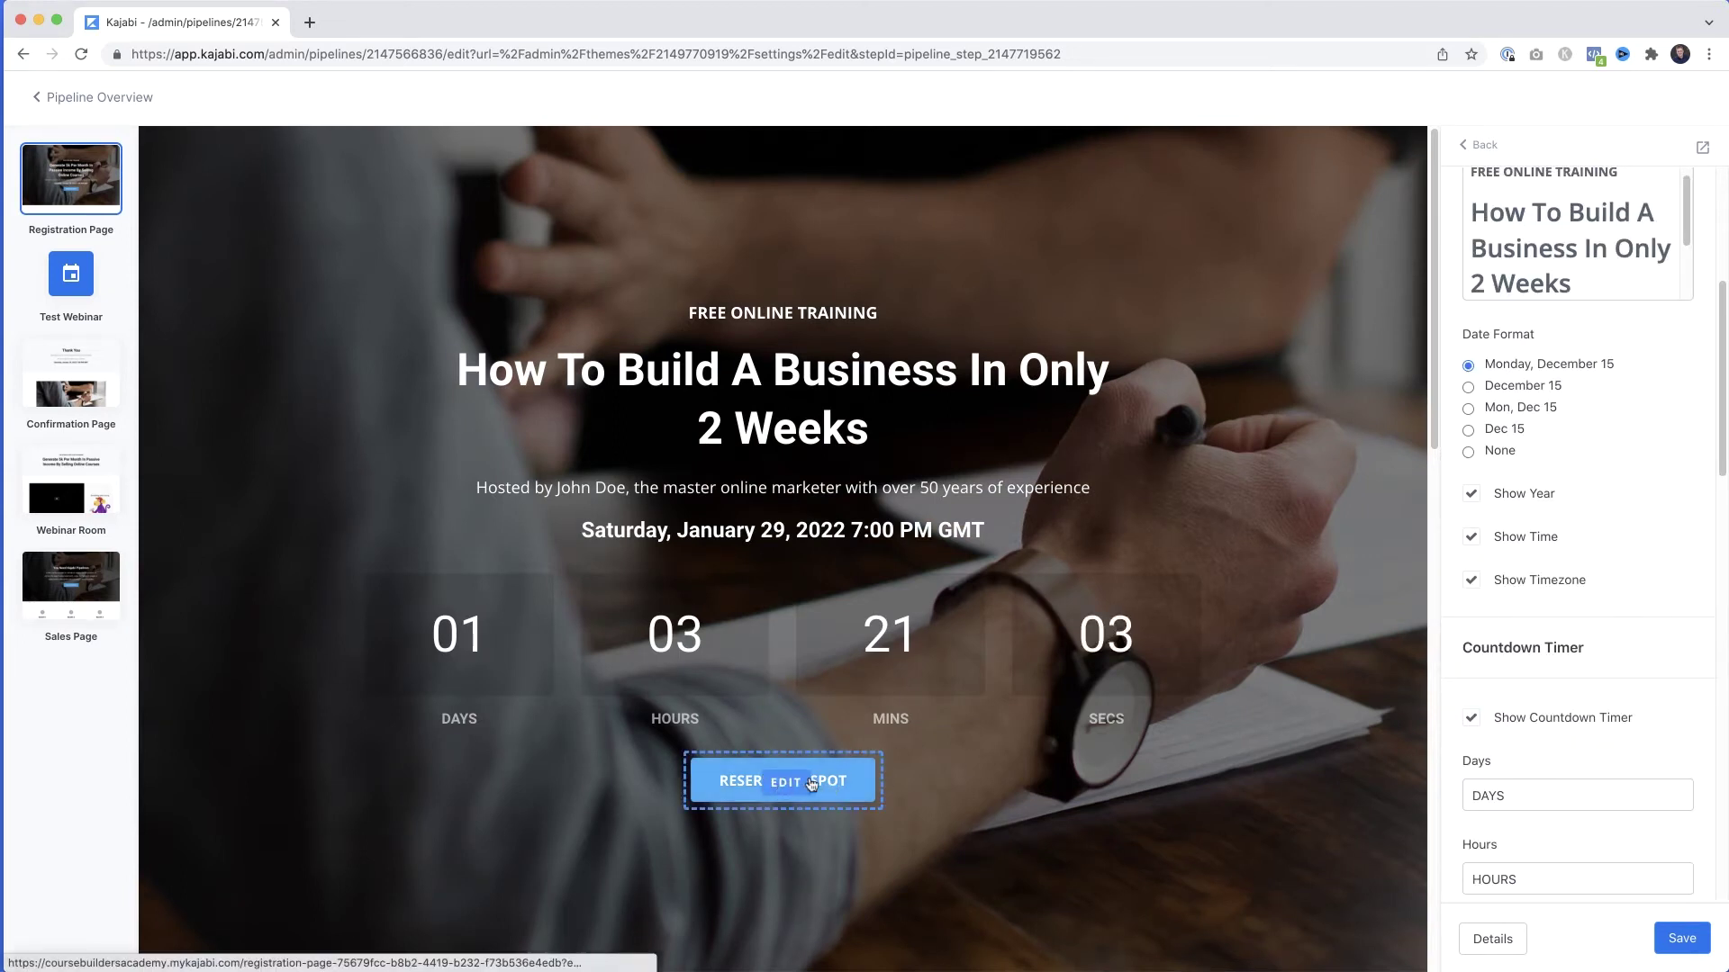
# - Review the "RESERVE MY SPOT" button's call-to-action settings and the registration page's sections below the Event section
pyautogui.click(840, 784)
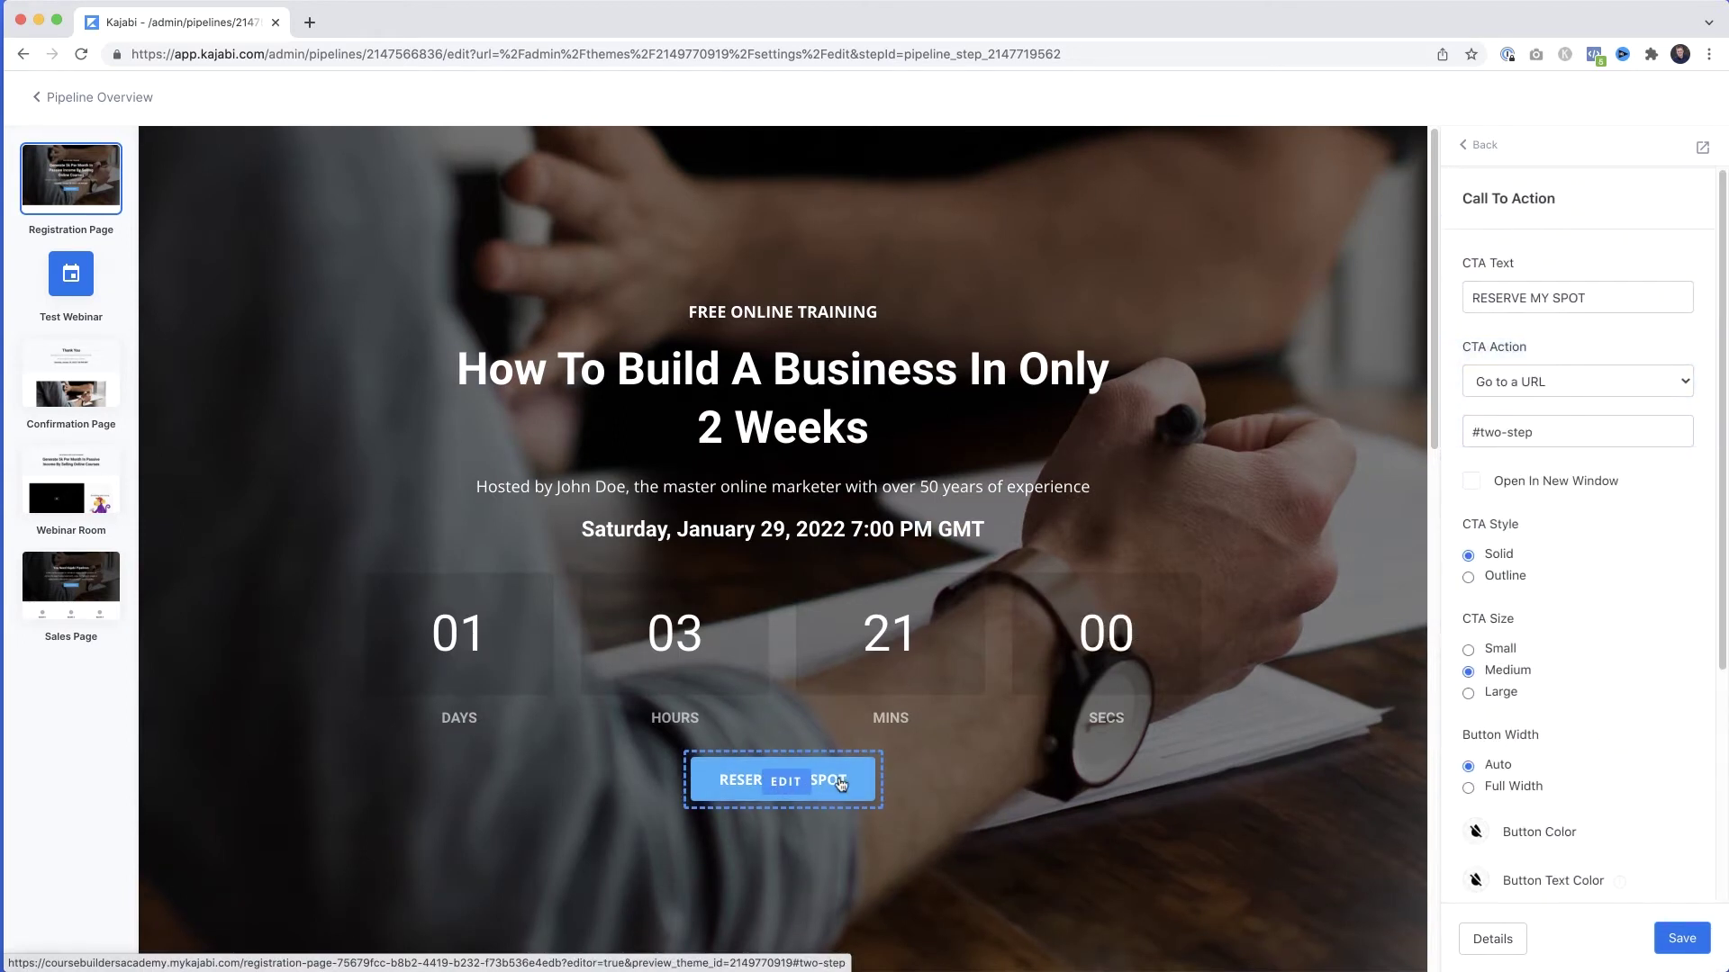
pyautogui.click(1479, 148)
pyautogui.scroll(-3, 406, 576)
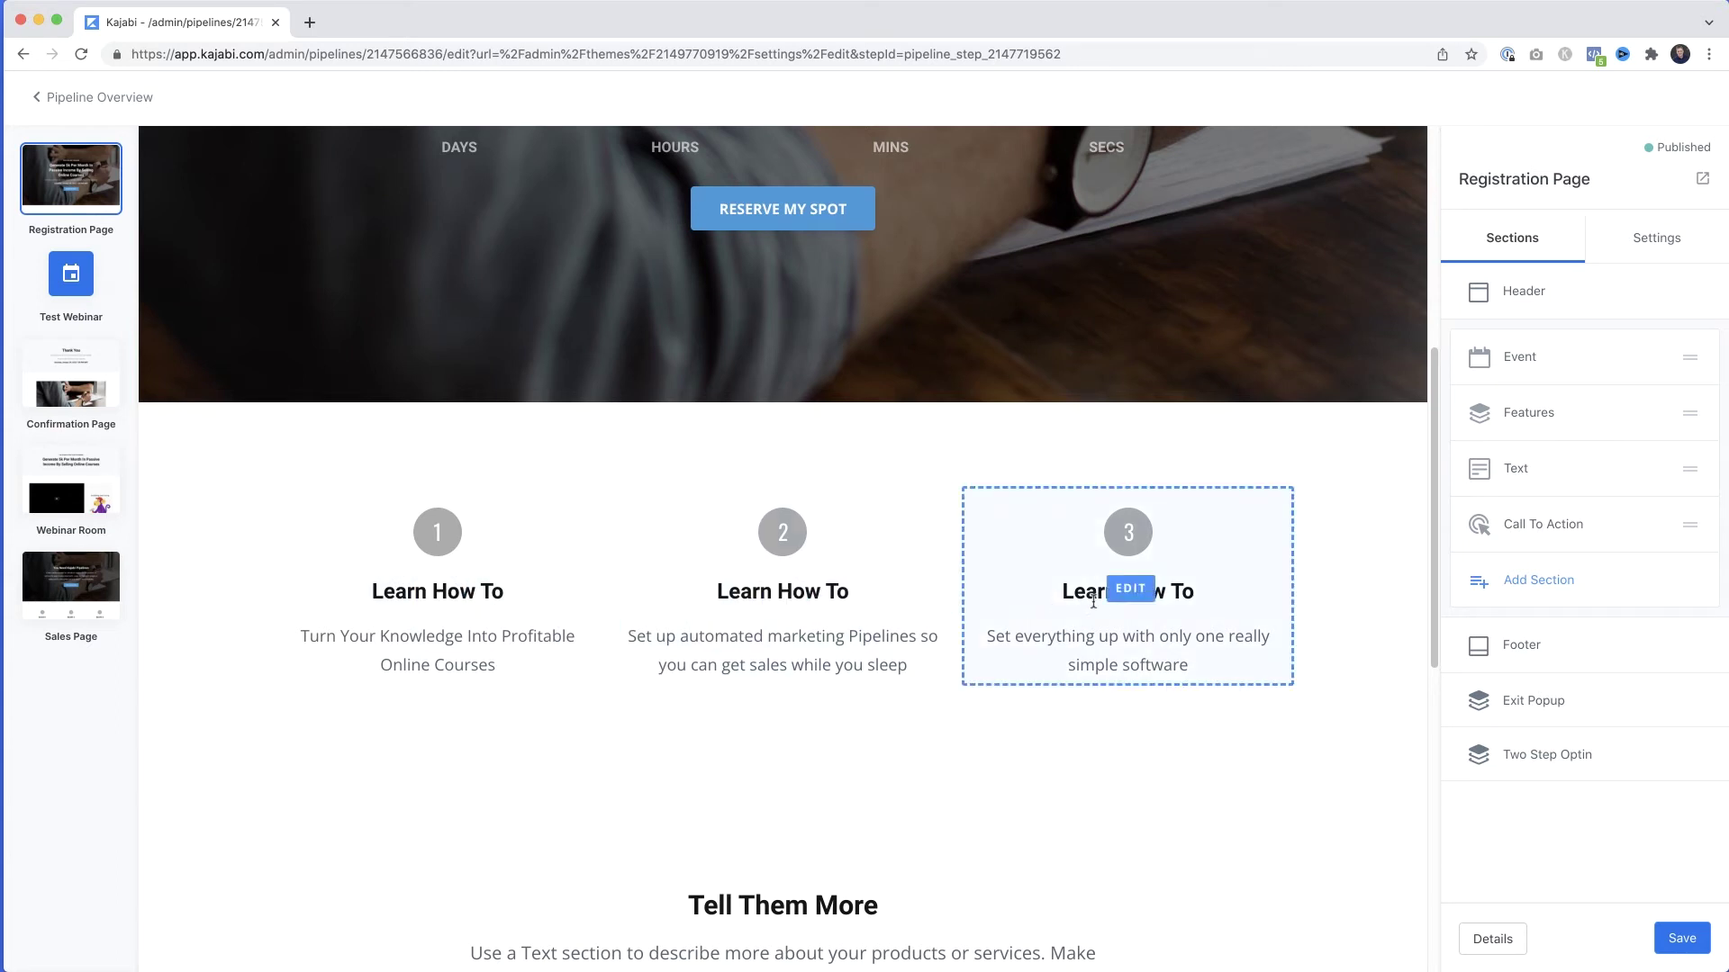
pyautogui.scroll(-6, 1034, 714)
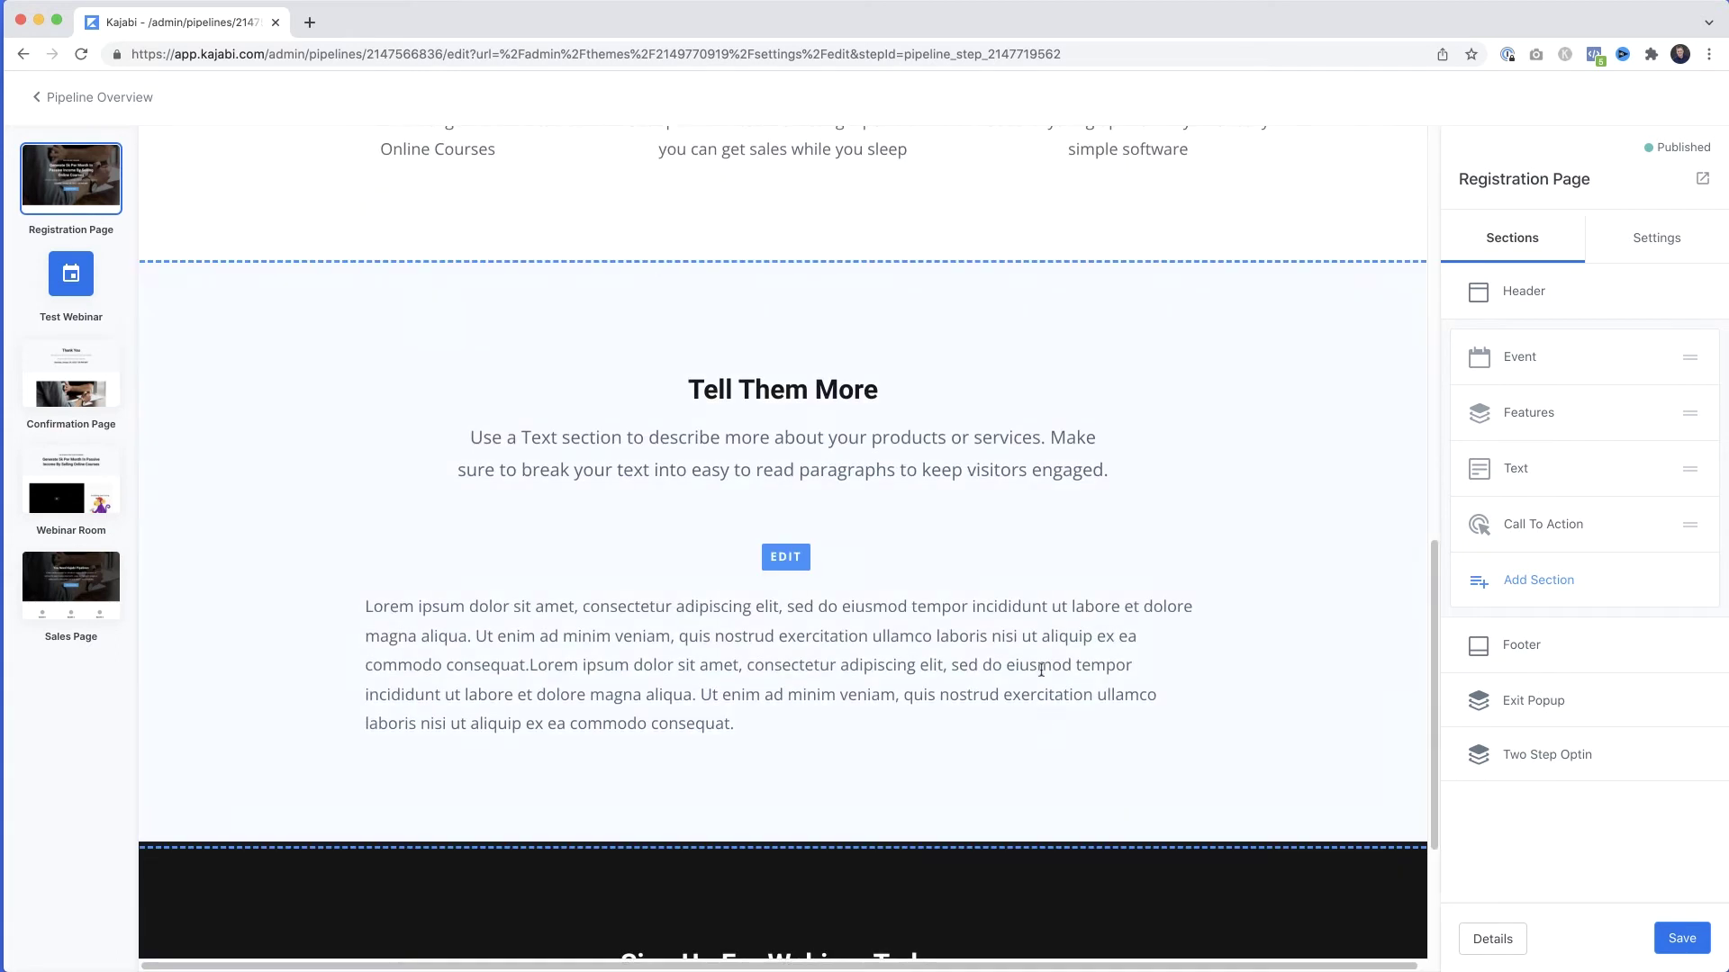
pyautogui.scroll(-3, 759, 467)
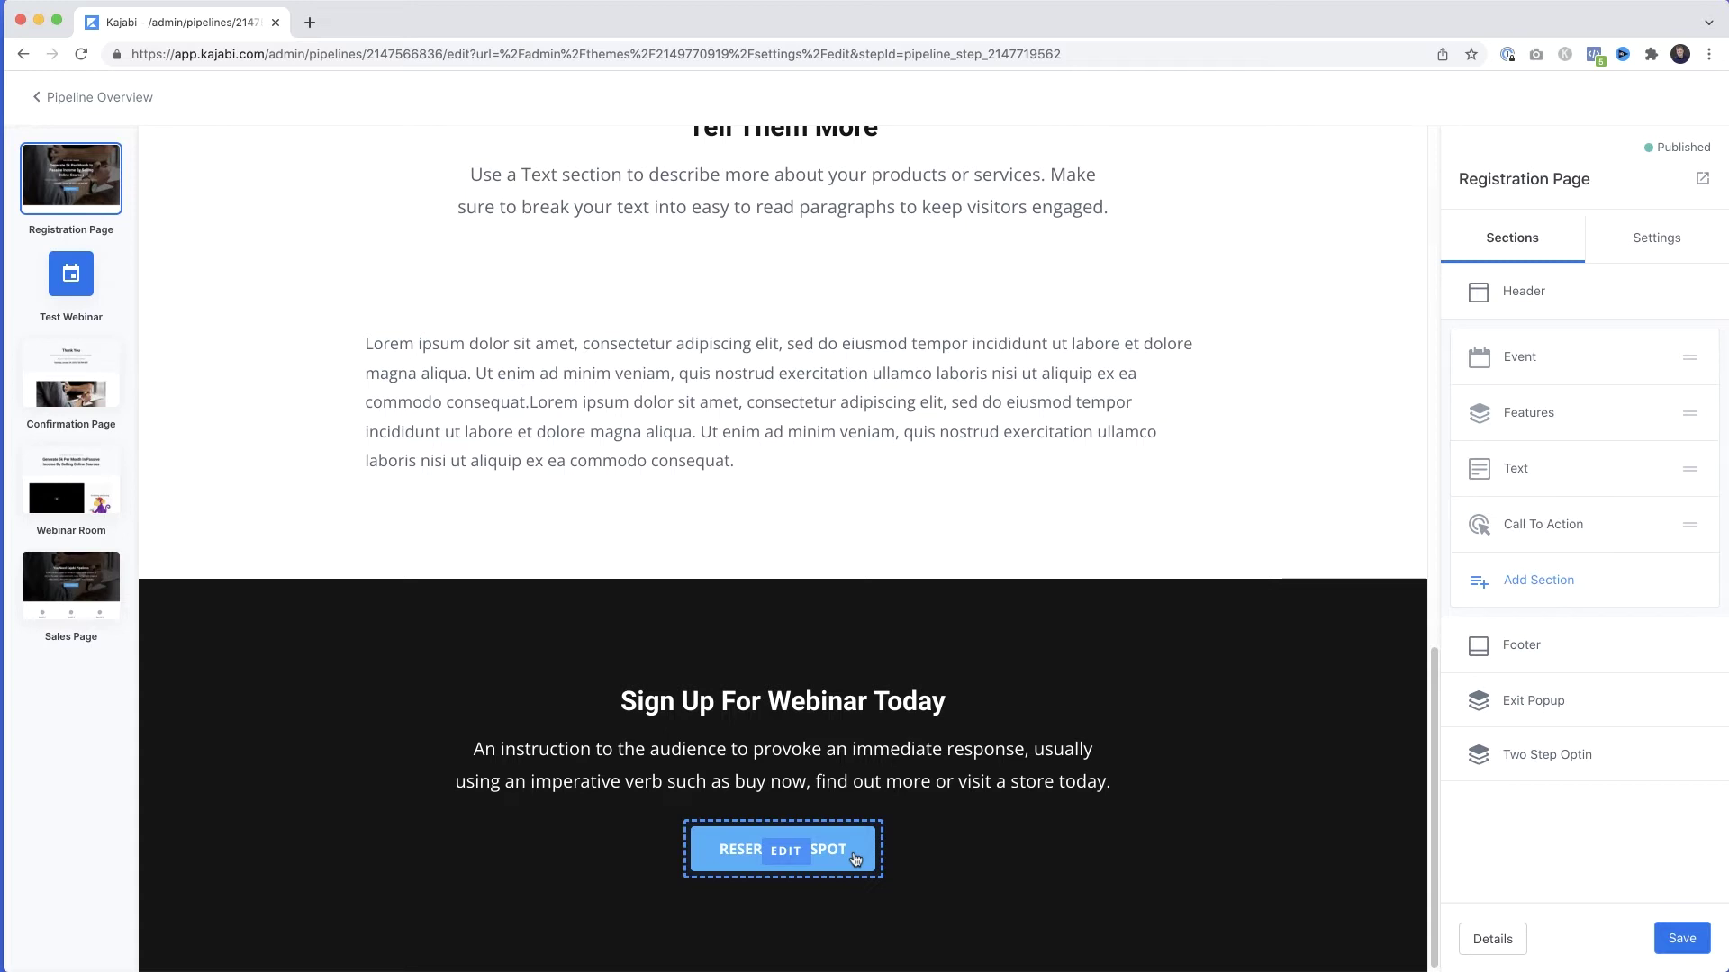
pyautogui.scroll(20, 838, 855)
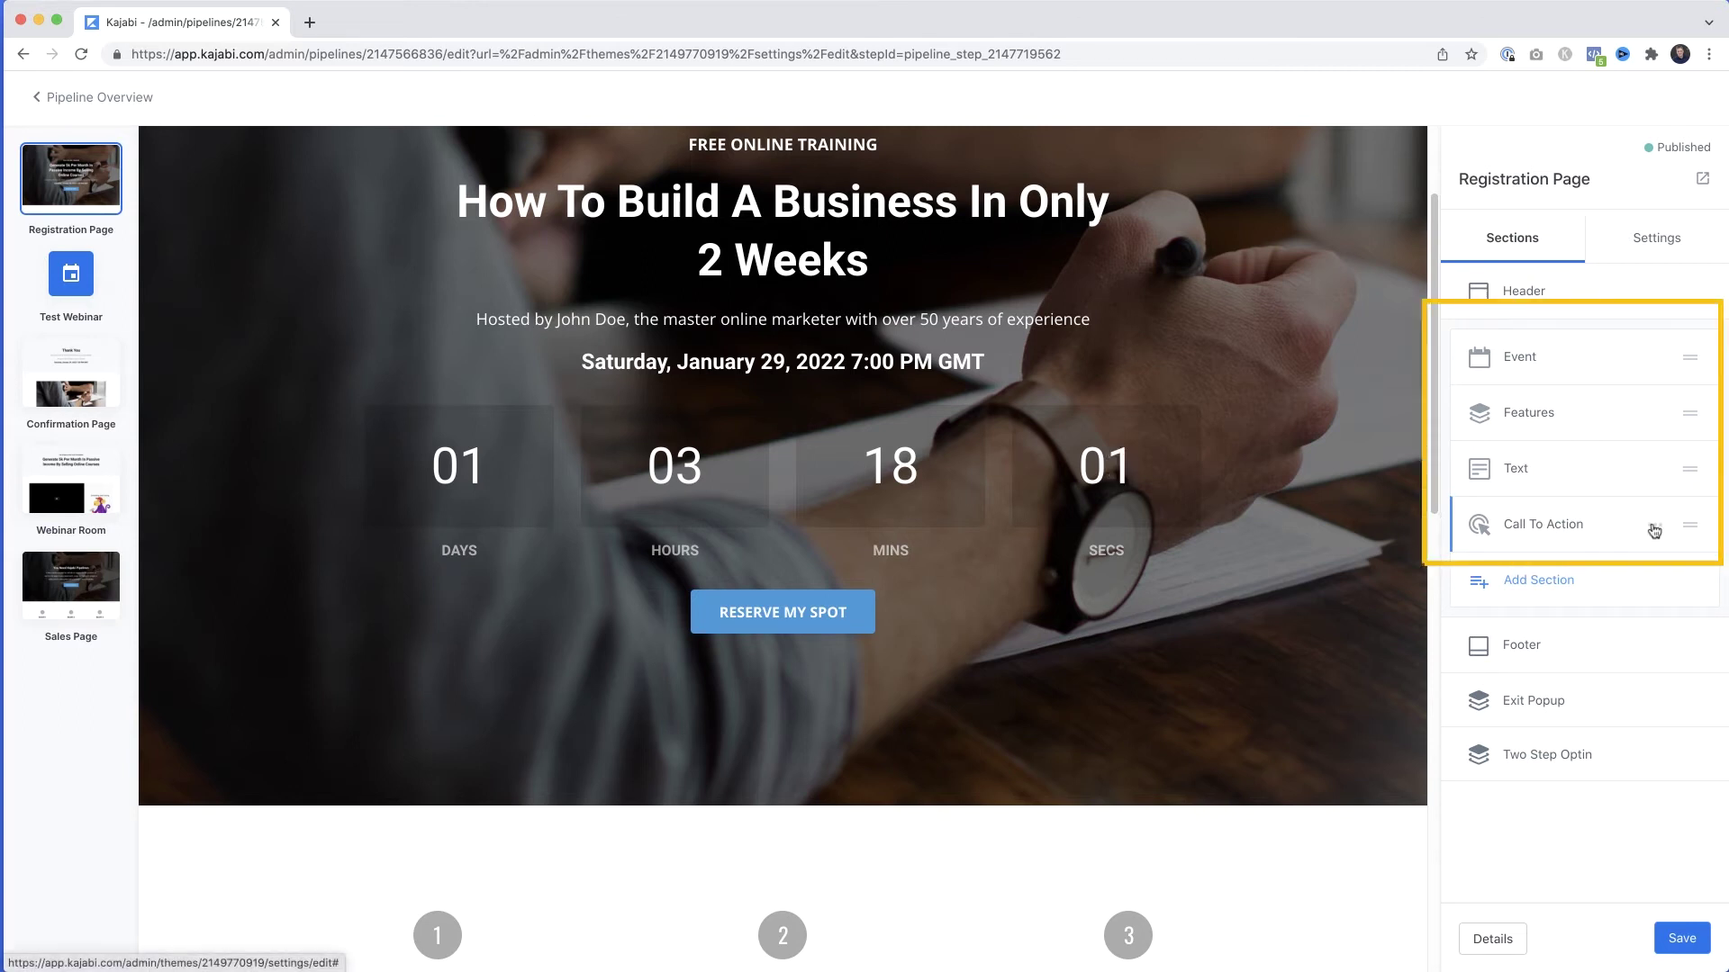
# - Hide the registration page's Call To Action, Text and Features sections and save the page
pyautogui.click(1654, 531)
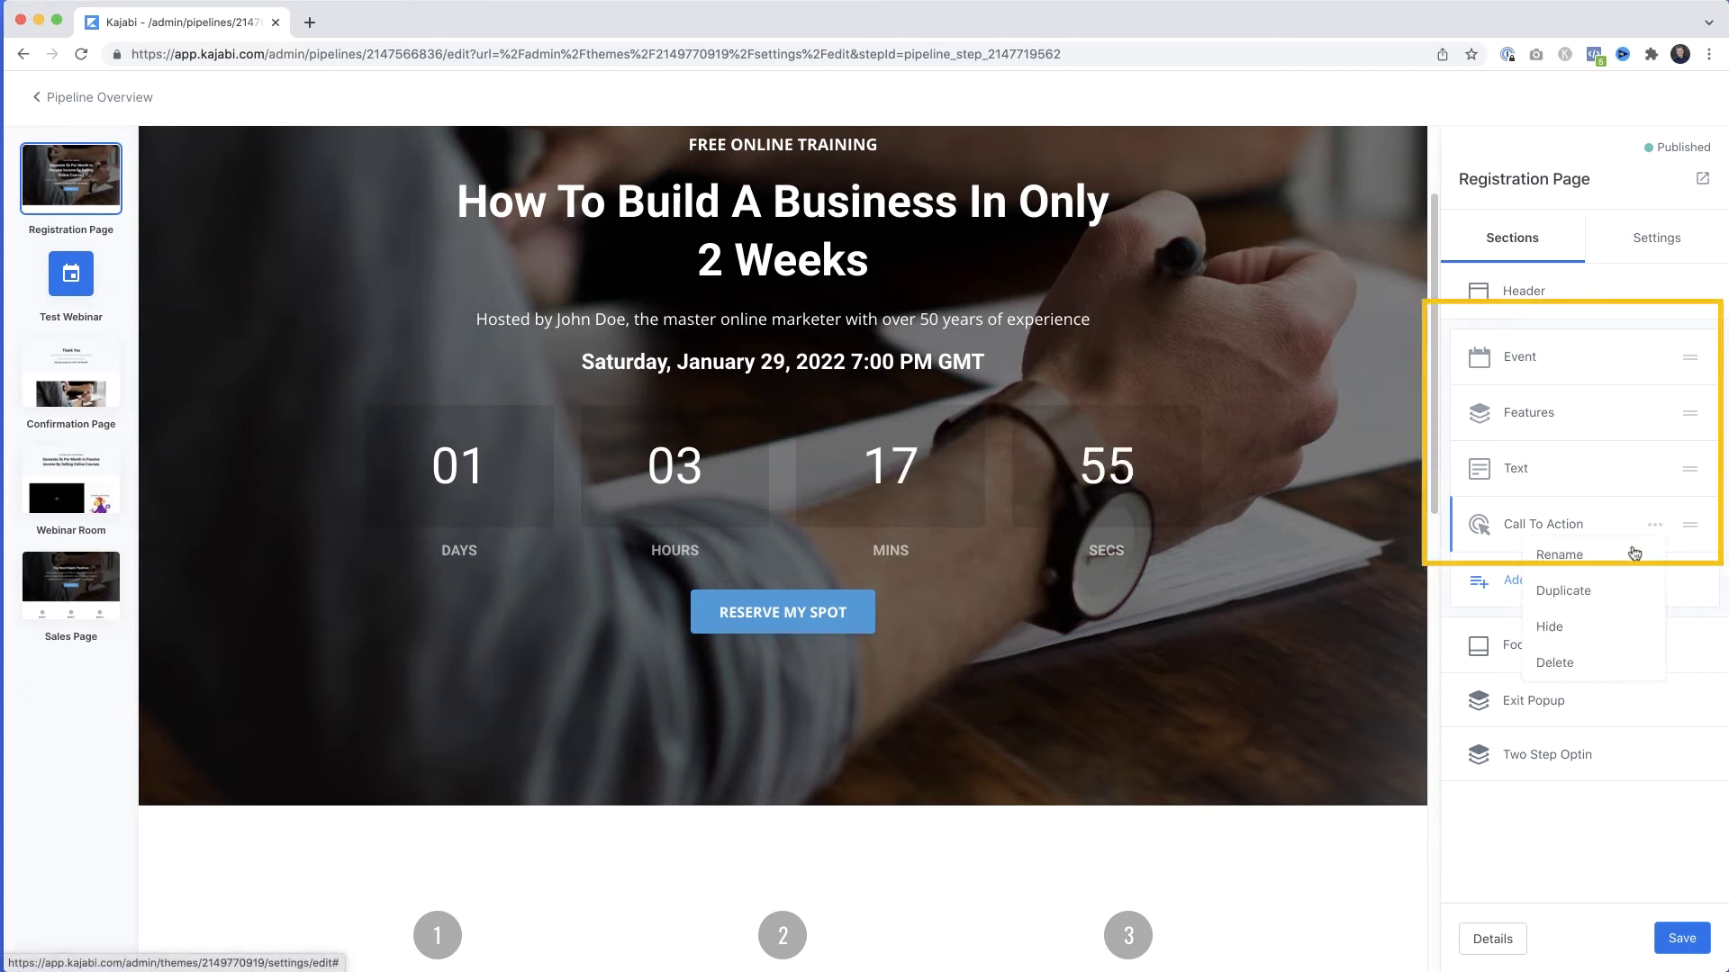
pyautogui.click(1550, 629)
pyautogui.click(1665, 477)
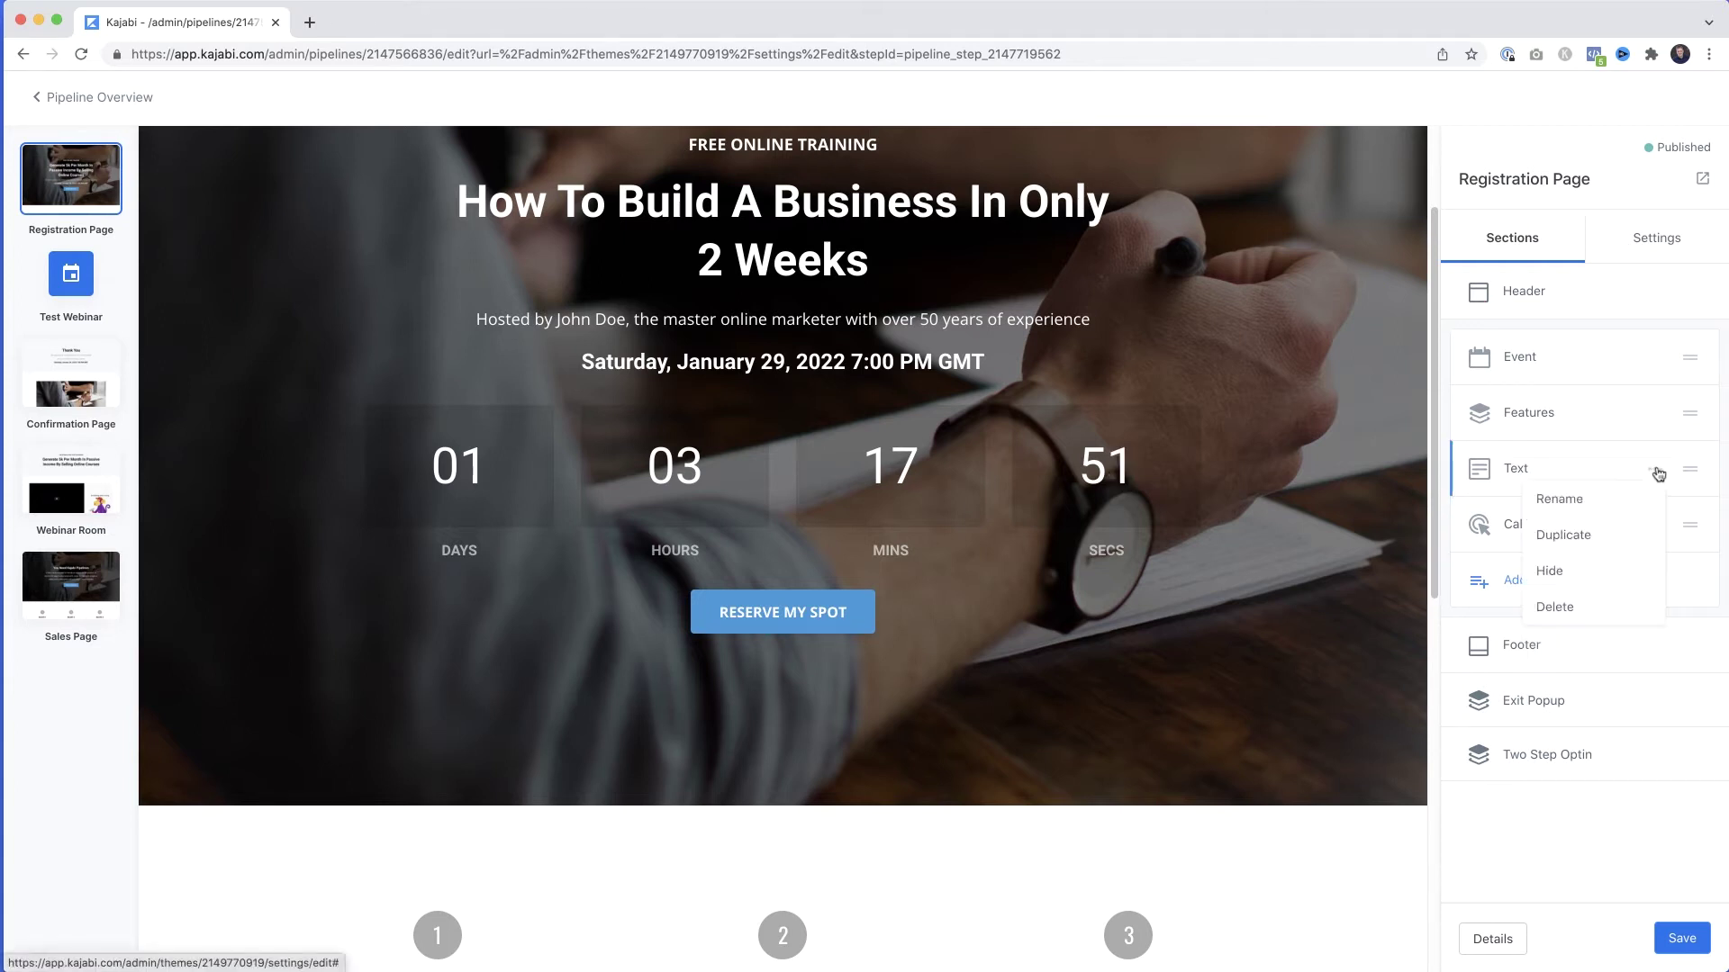
pyautogui.click(1562, 576)
pyautogui.click(1650, 417)
pyautogui.click(1591, 512)
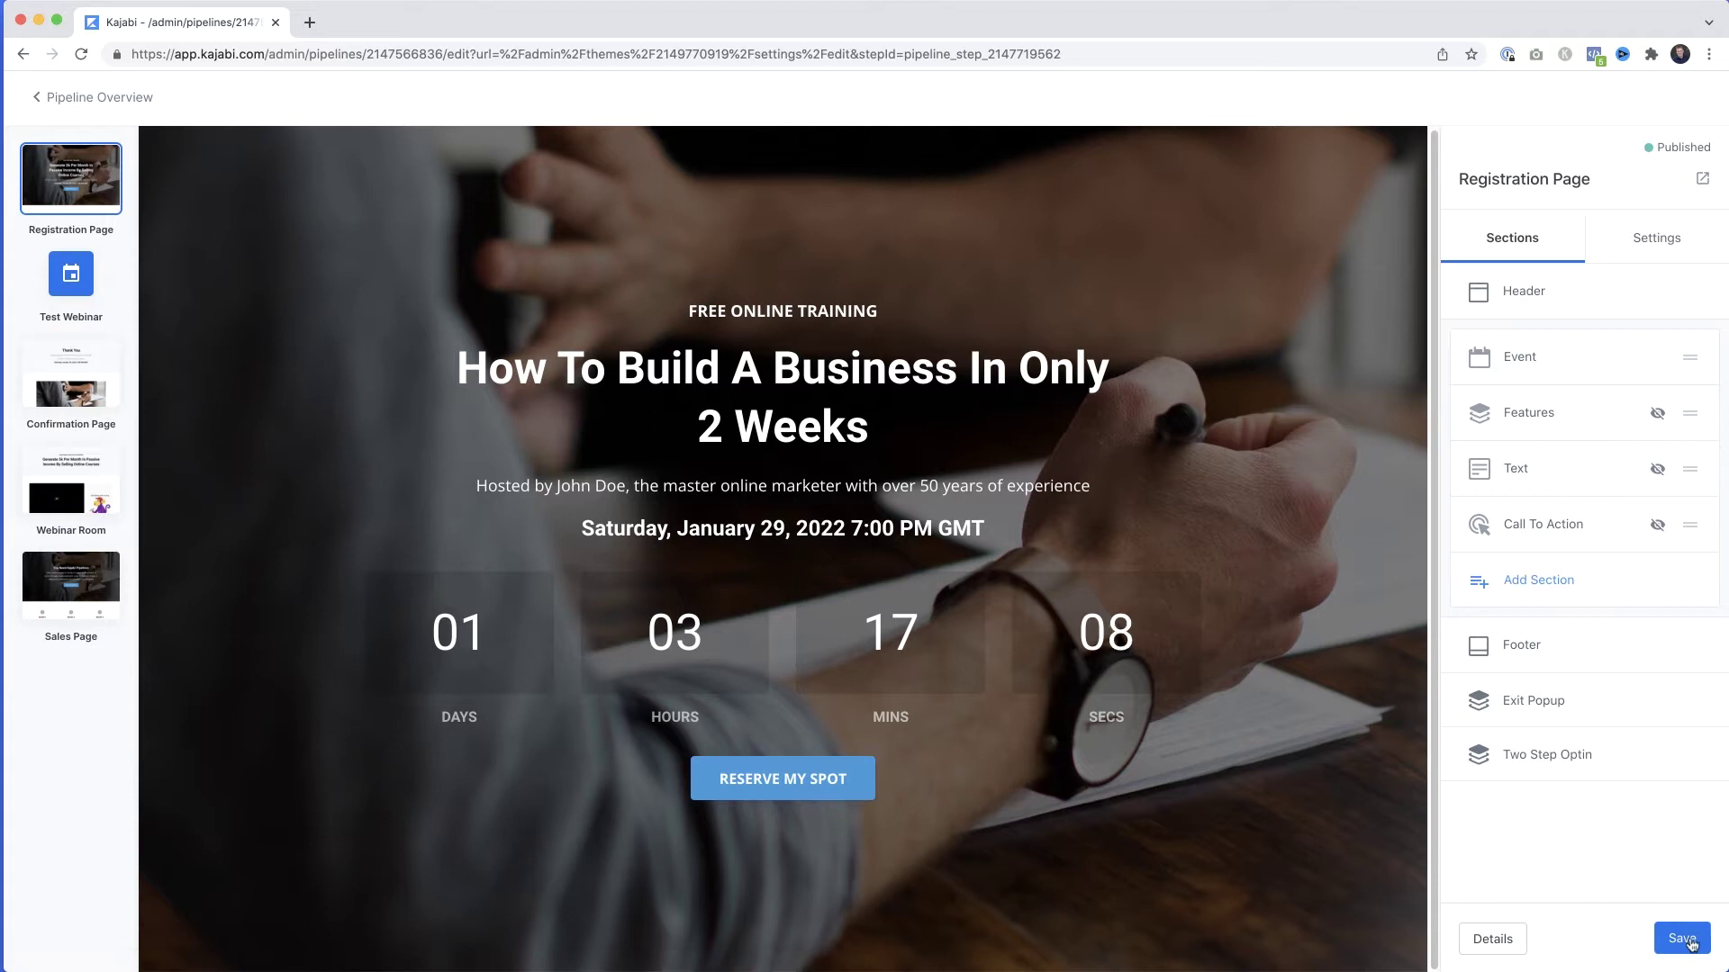
# - Open the Confirmation Page from the pipeline overview and look over its thank-you text and video section
pyautogui.click(99, 97)
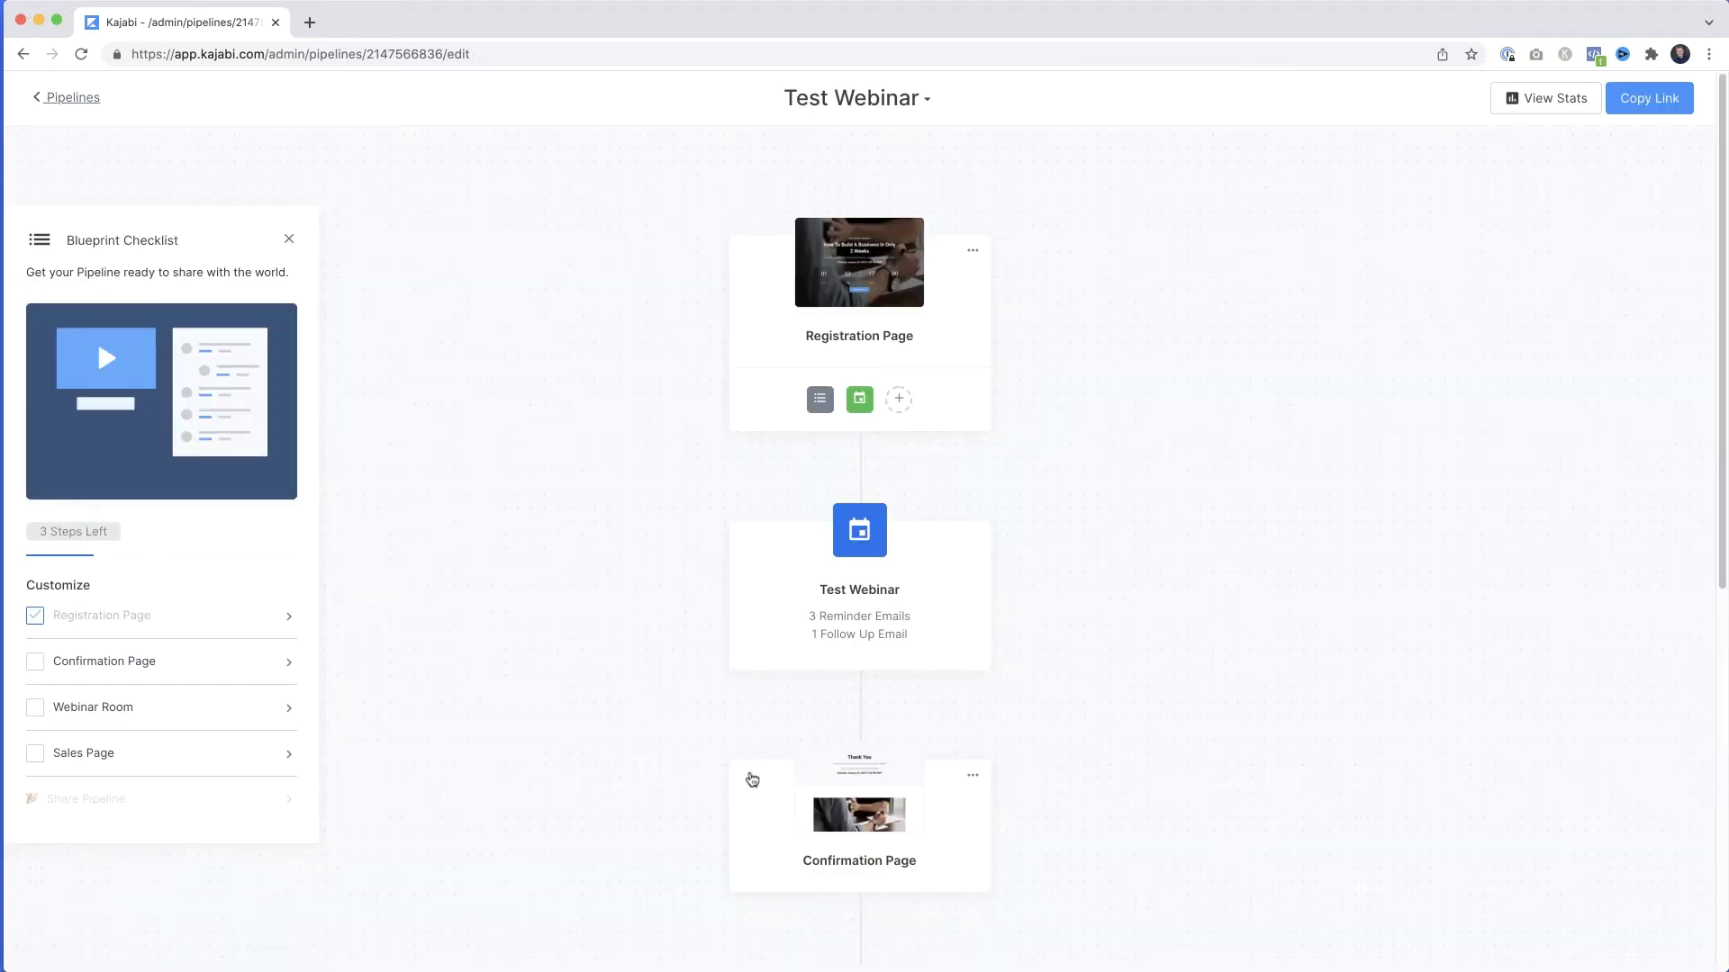
pyautogui.click(855, 836)
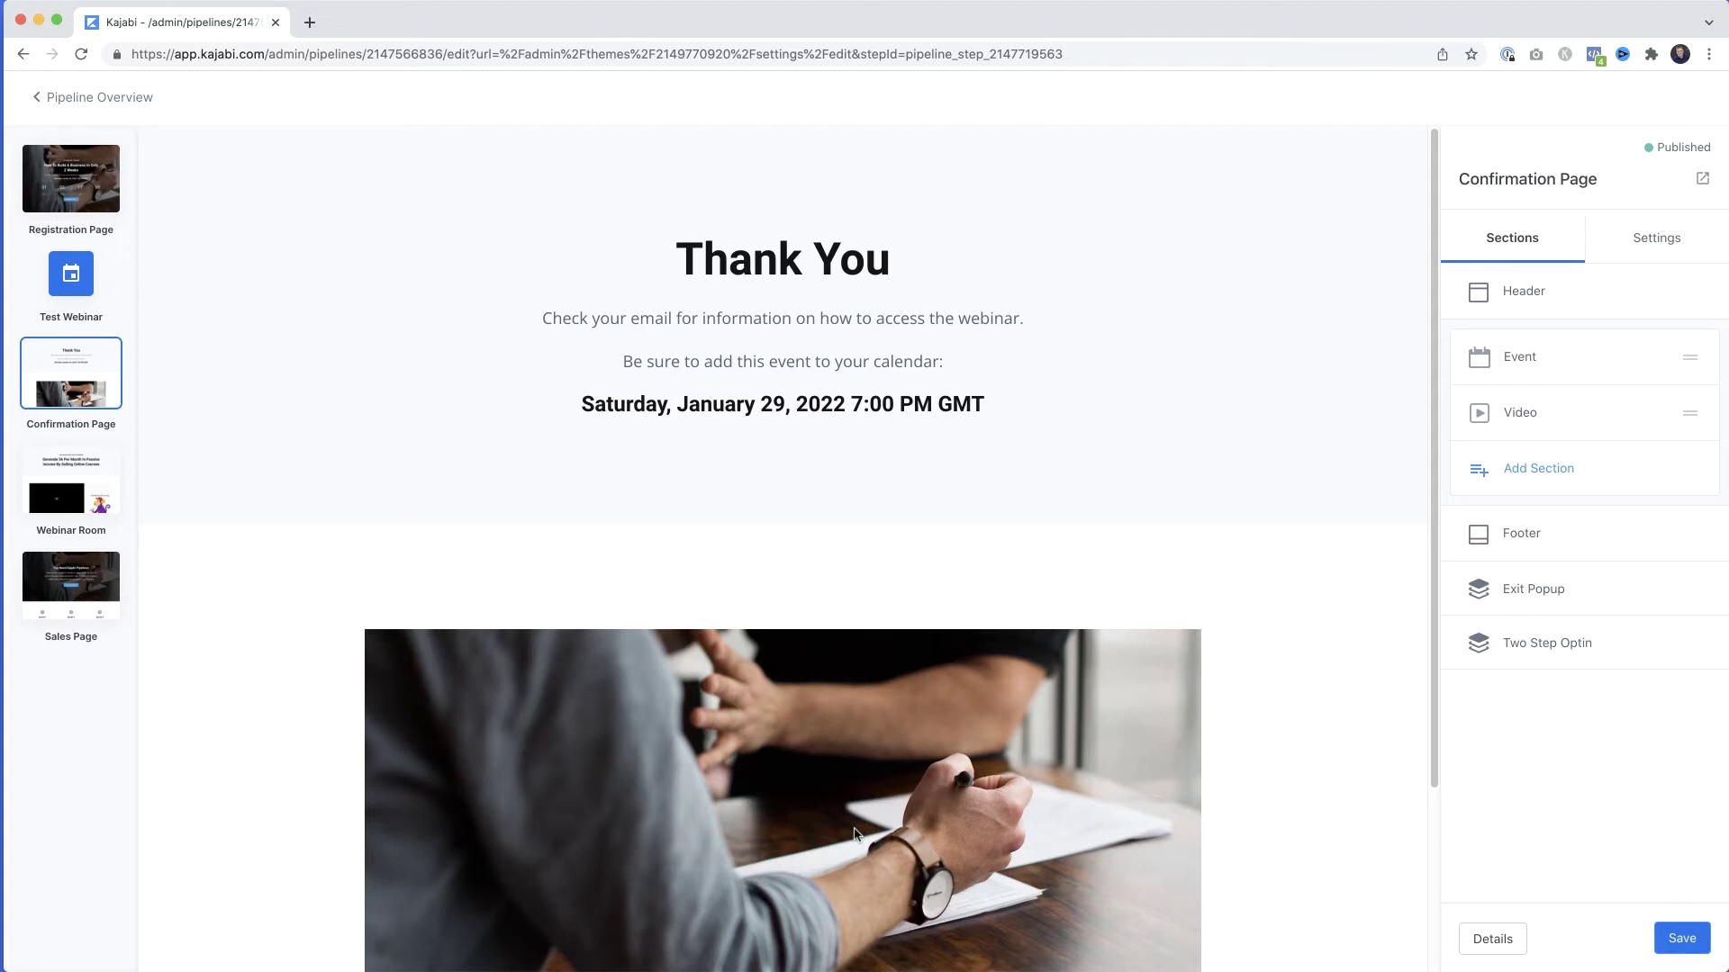
pyautogui.scroll(-1, 684, 720)
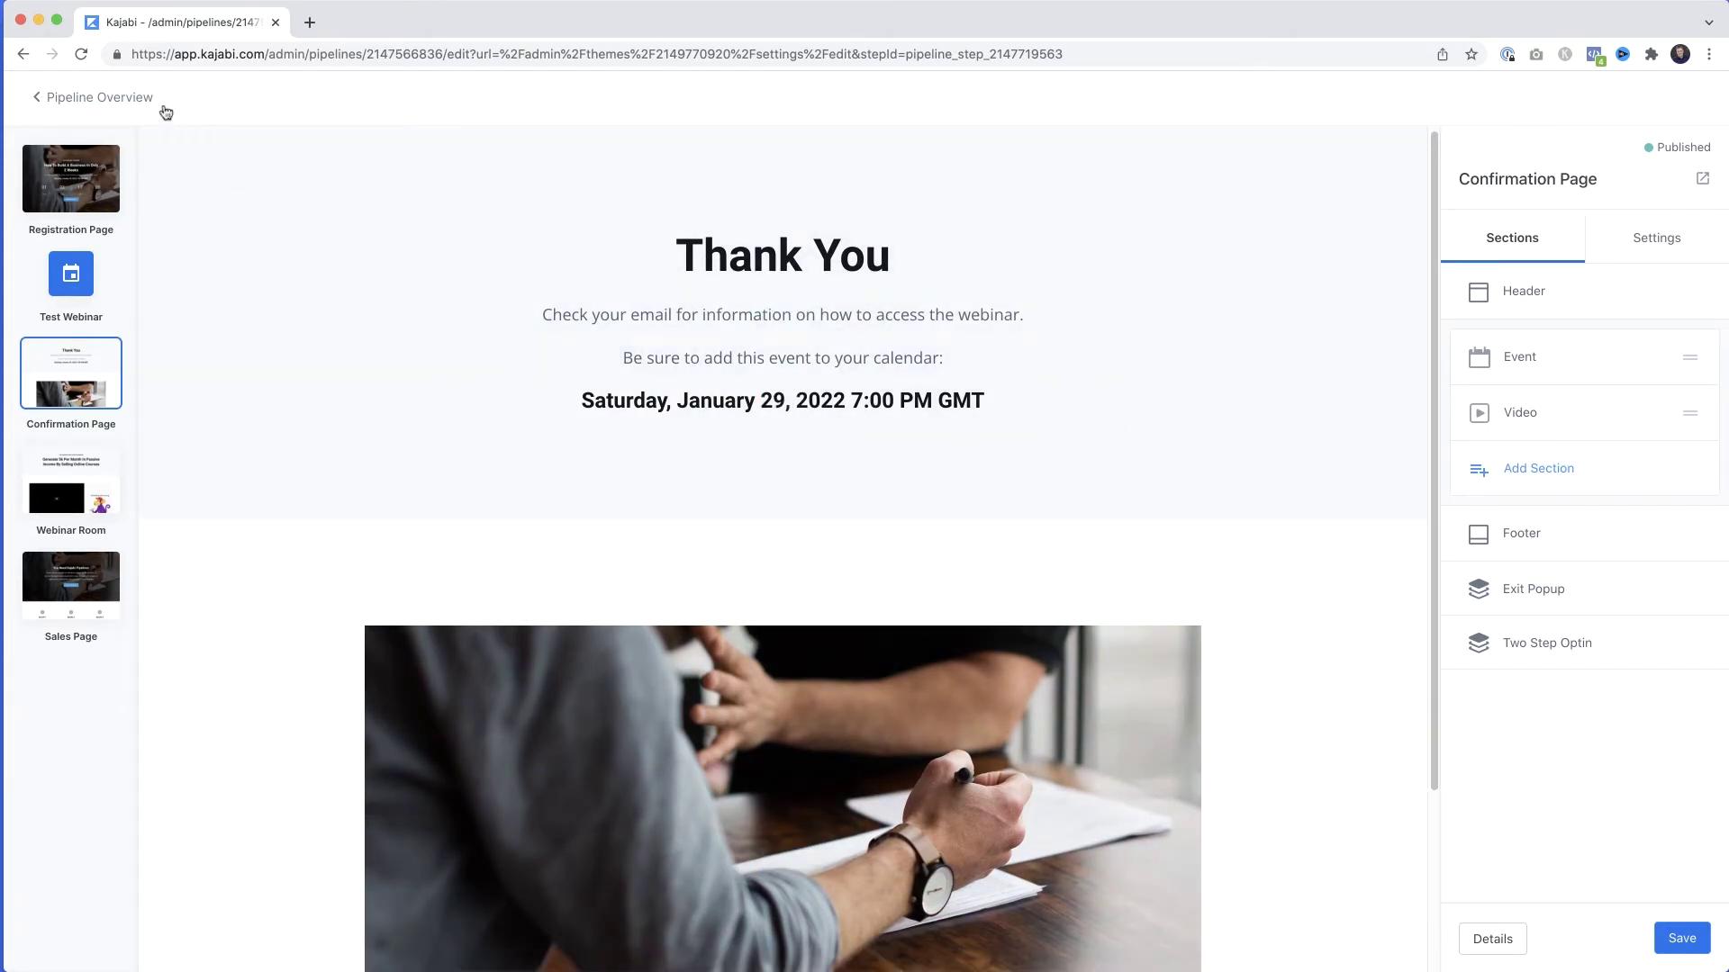
# - Open the Webinar Room page from the pipeline overview and look over its headline, live video and chat areas
pyautogui.click(134, 98)
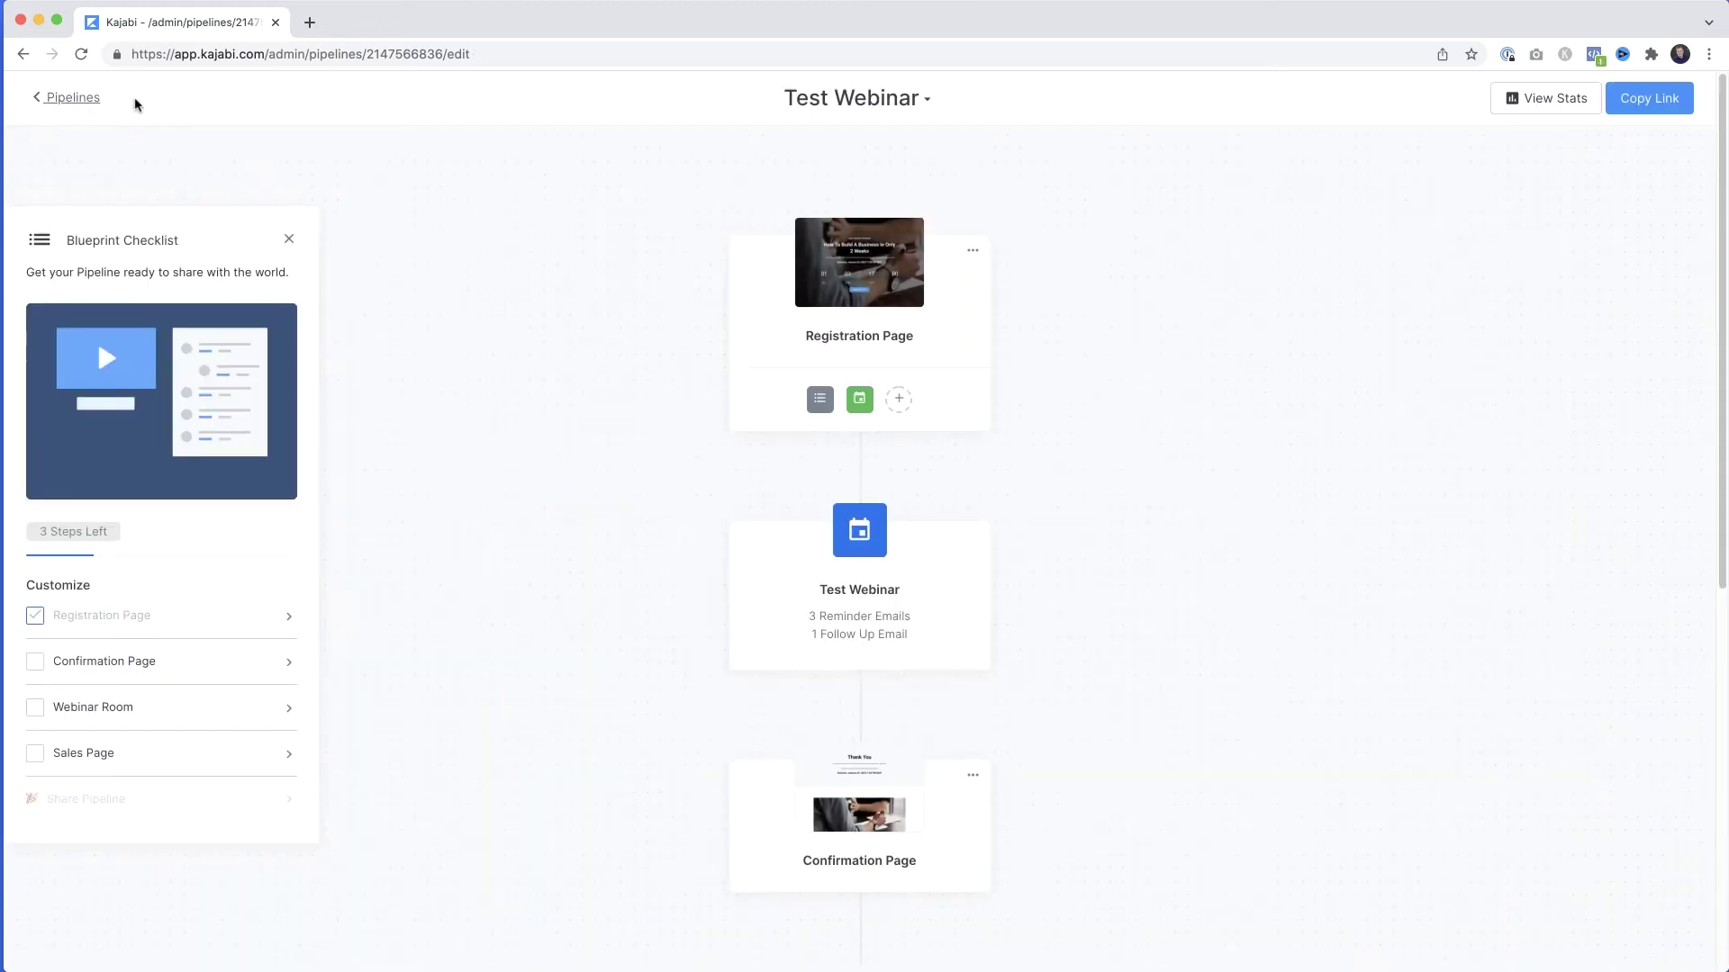
pyautogui.scroll(-3, 513, 608)
pyautogui.click(837, 701)
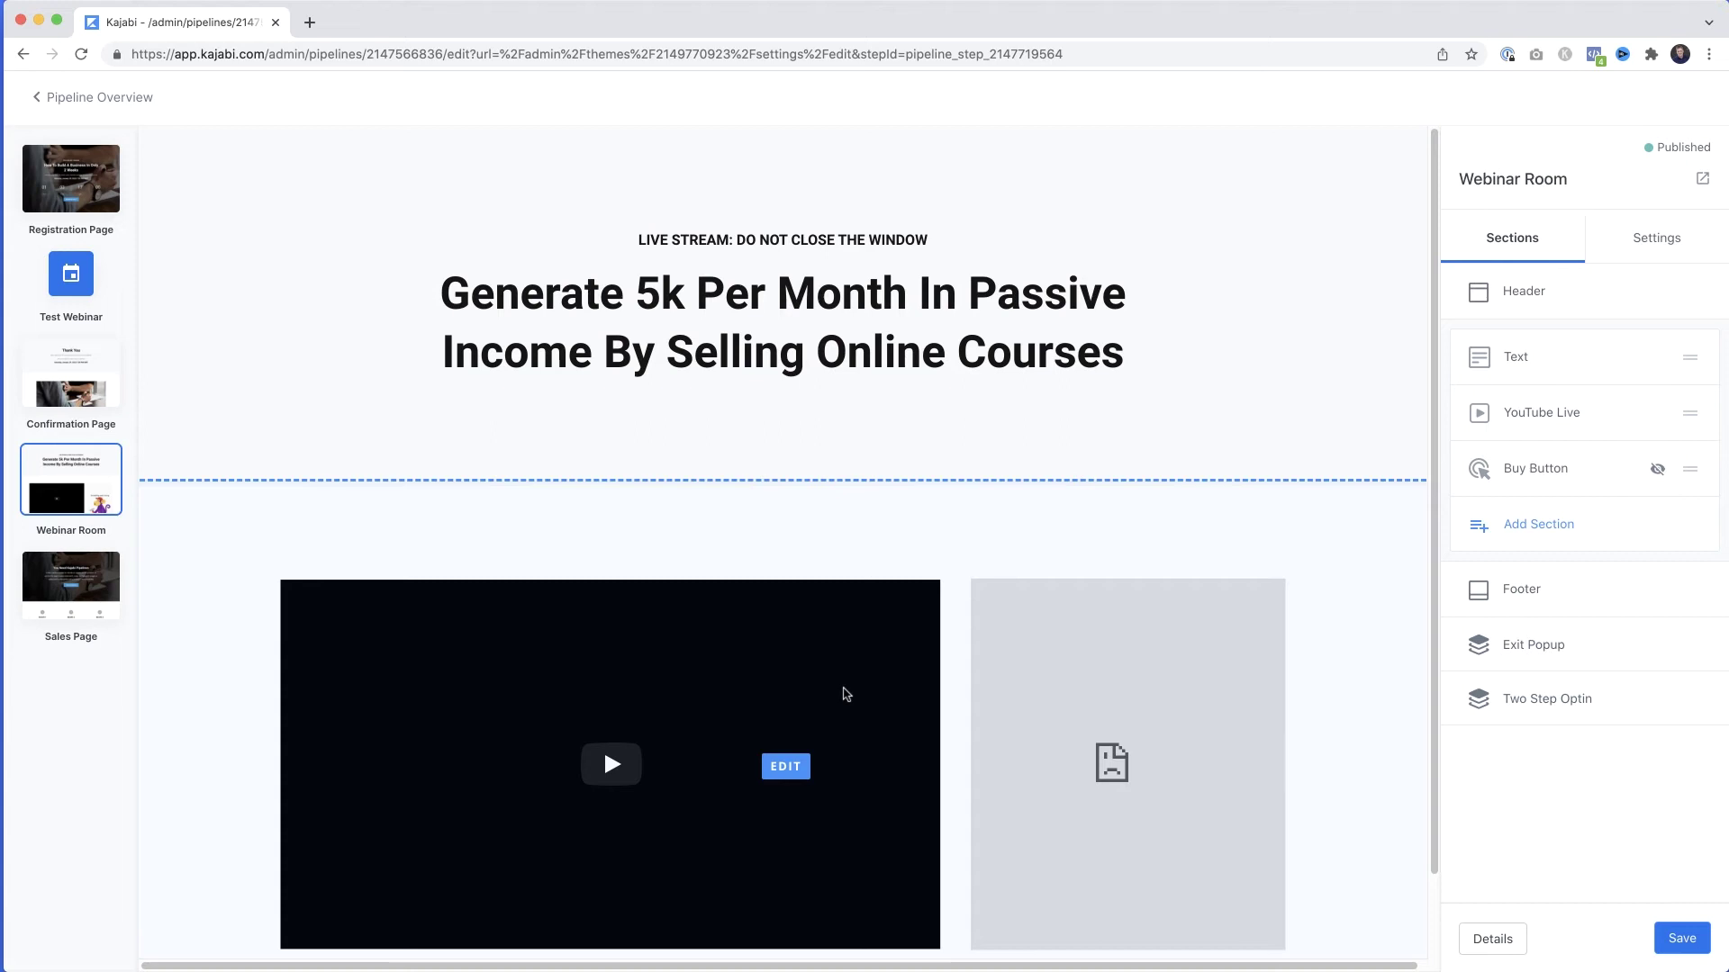
pyautogui.scroll(-2, 844, 694)
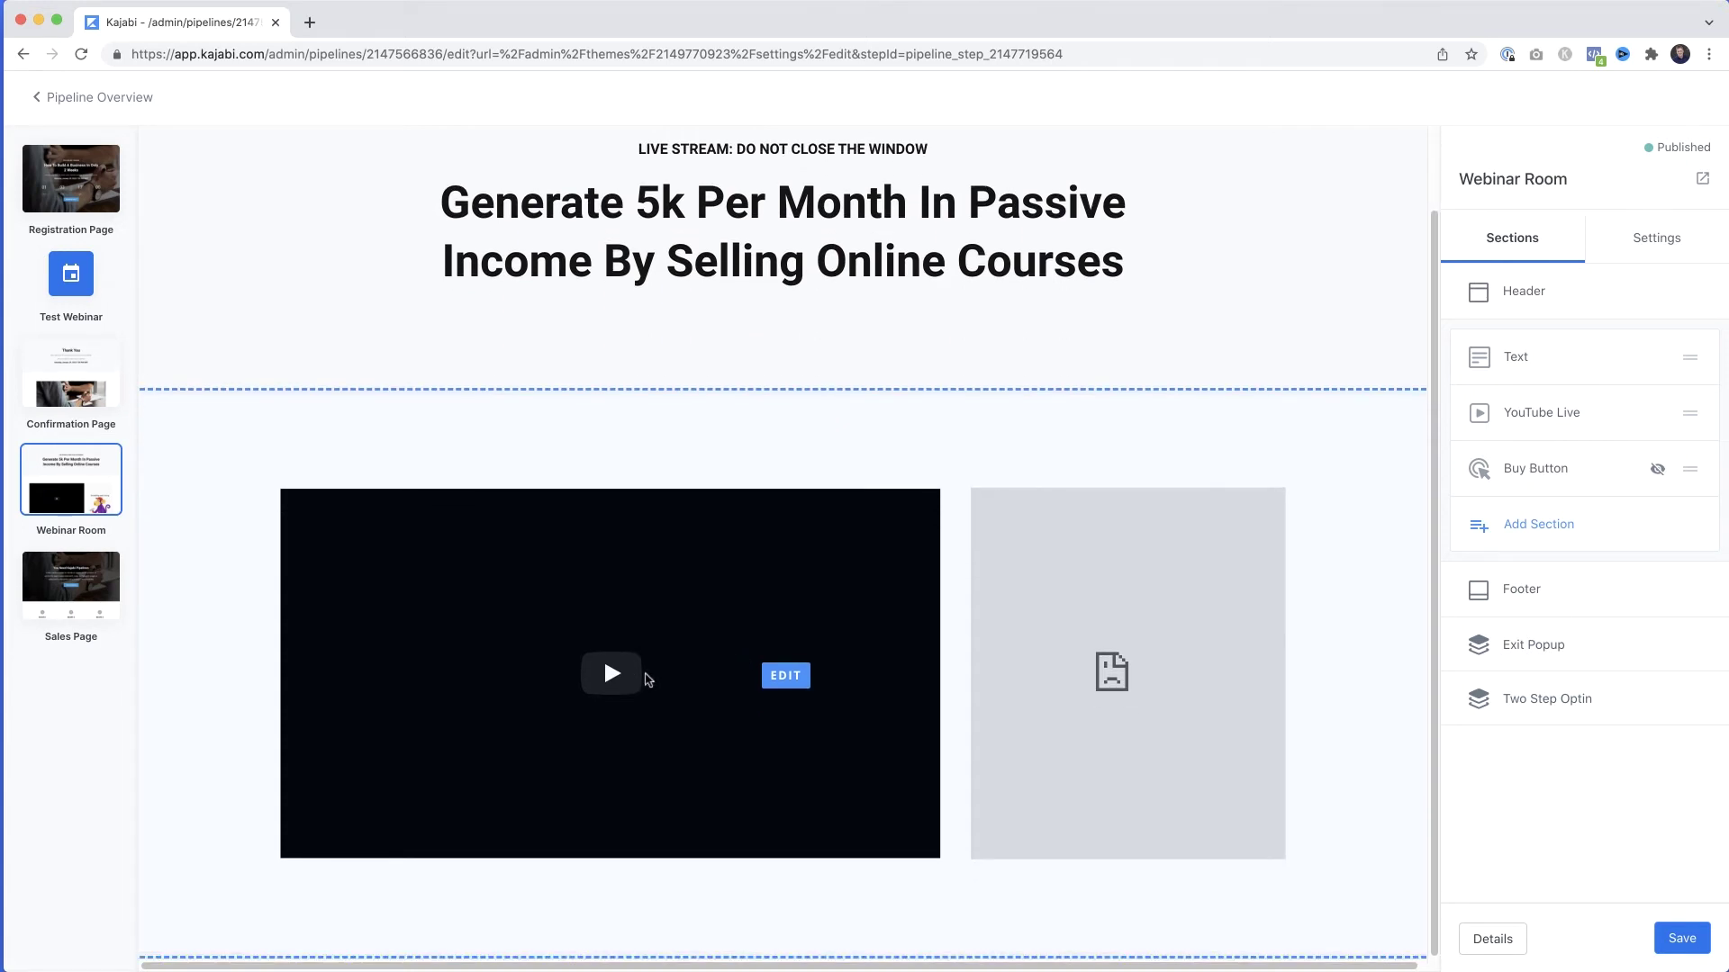
pyautogui.scroll(1, 990, 675)
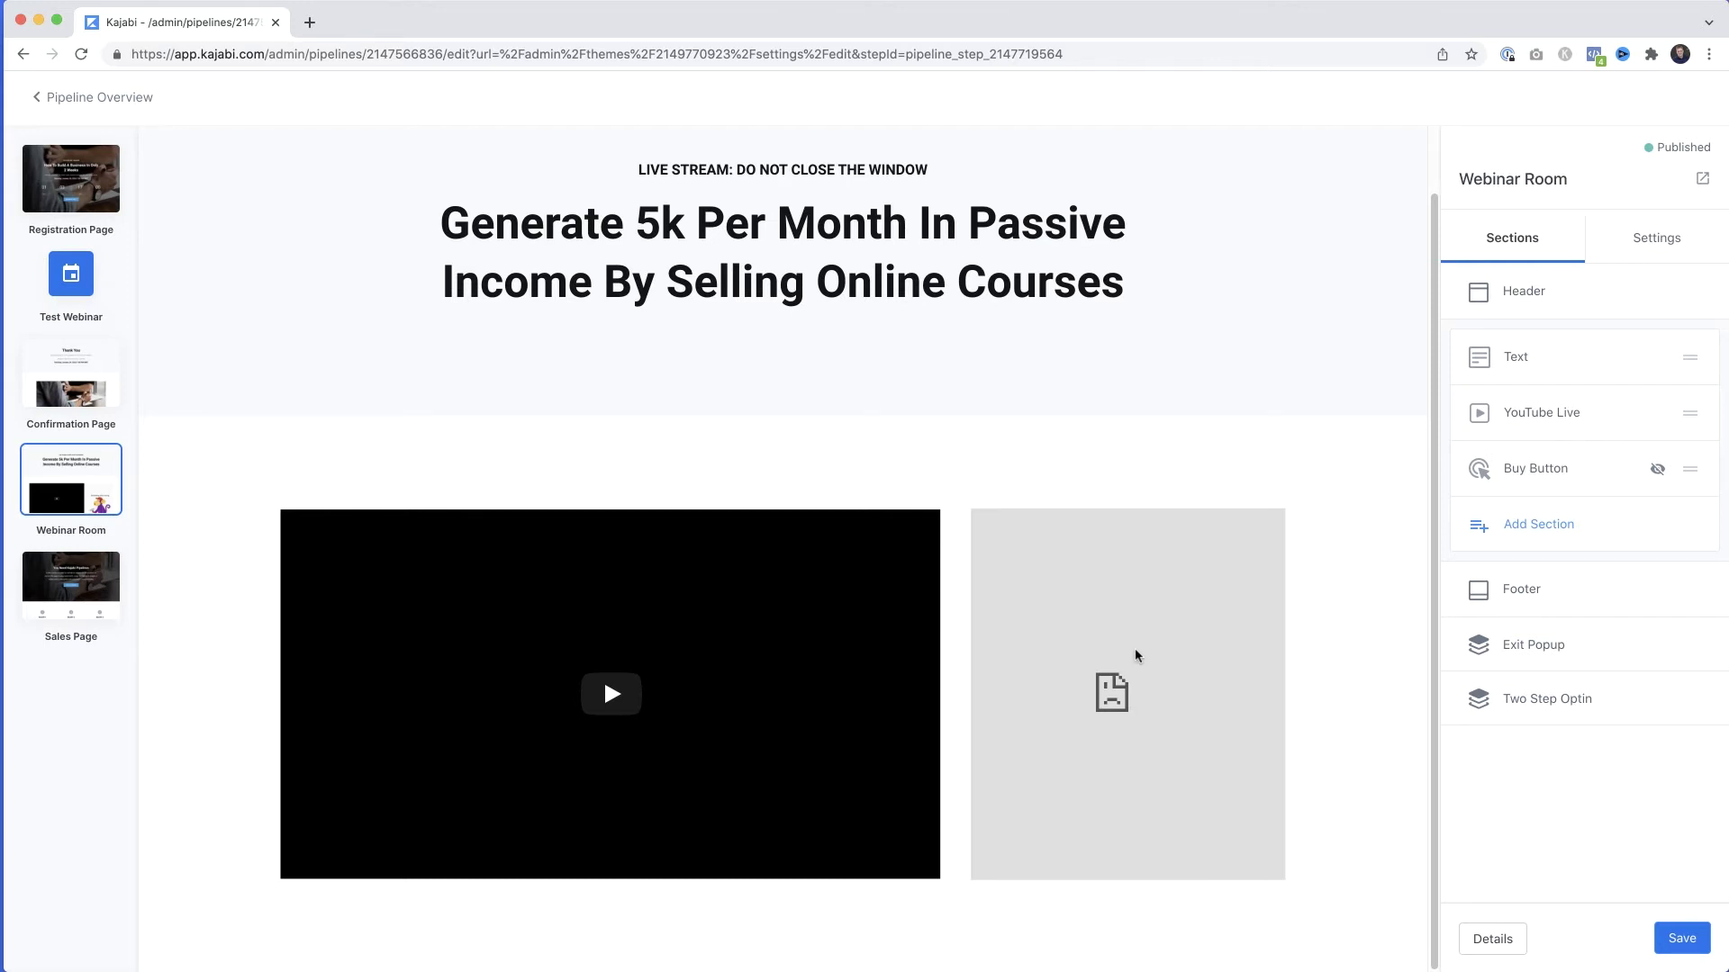
# - Hide the chat in the Webinar Room's YouTube Live section and show it again
pyautogui.click(1134, 657)
pyautogui.click(1475, 587)
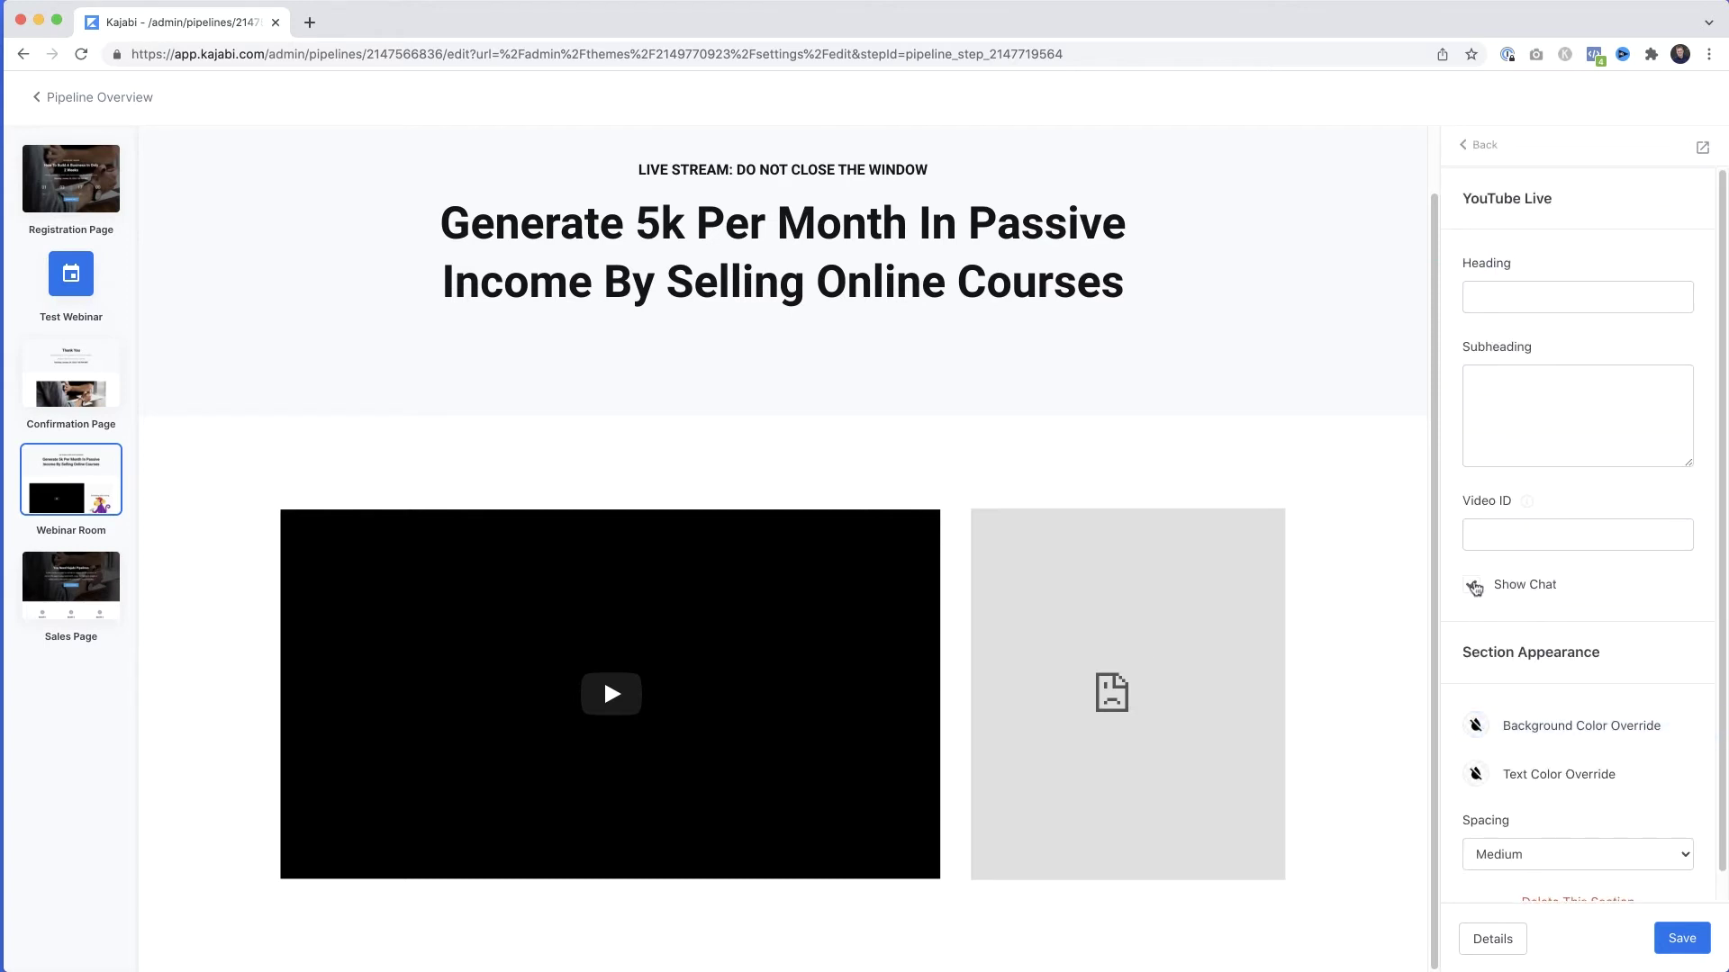
pyautogui.click(1474, 587)
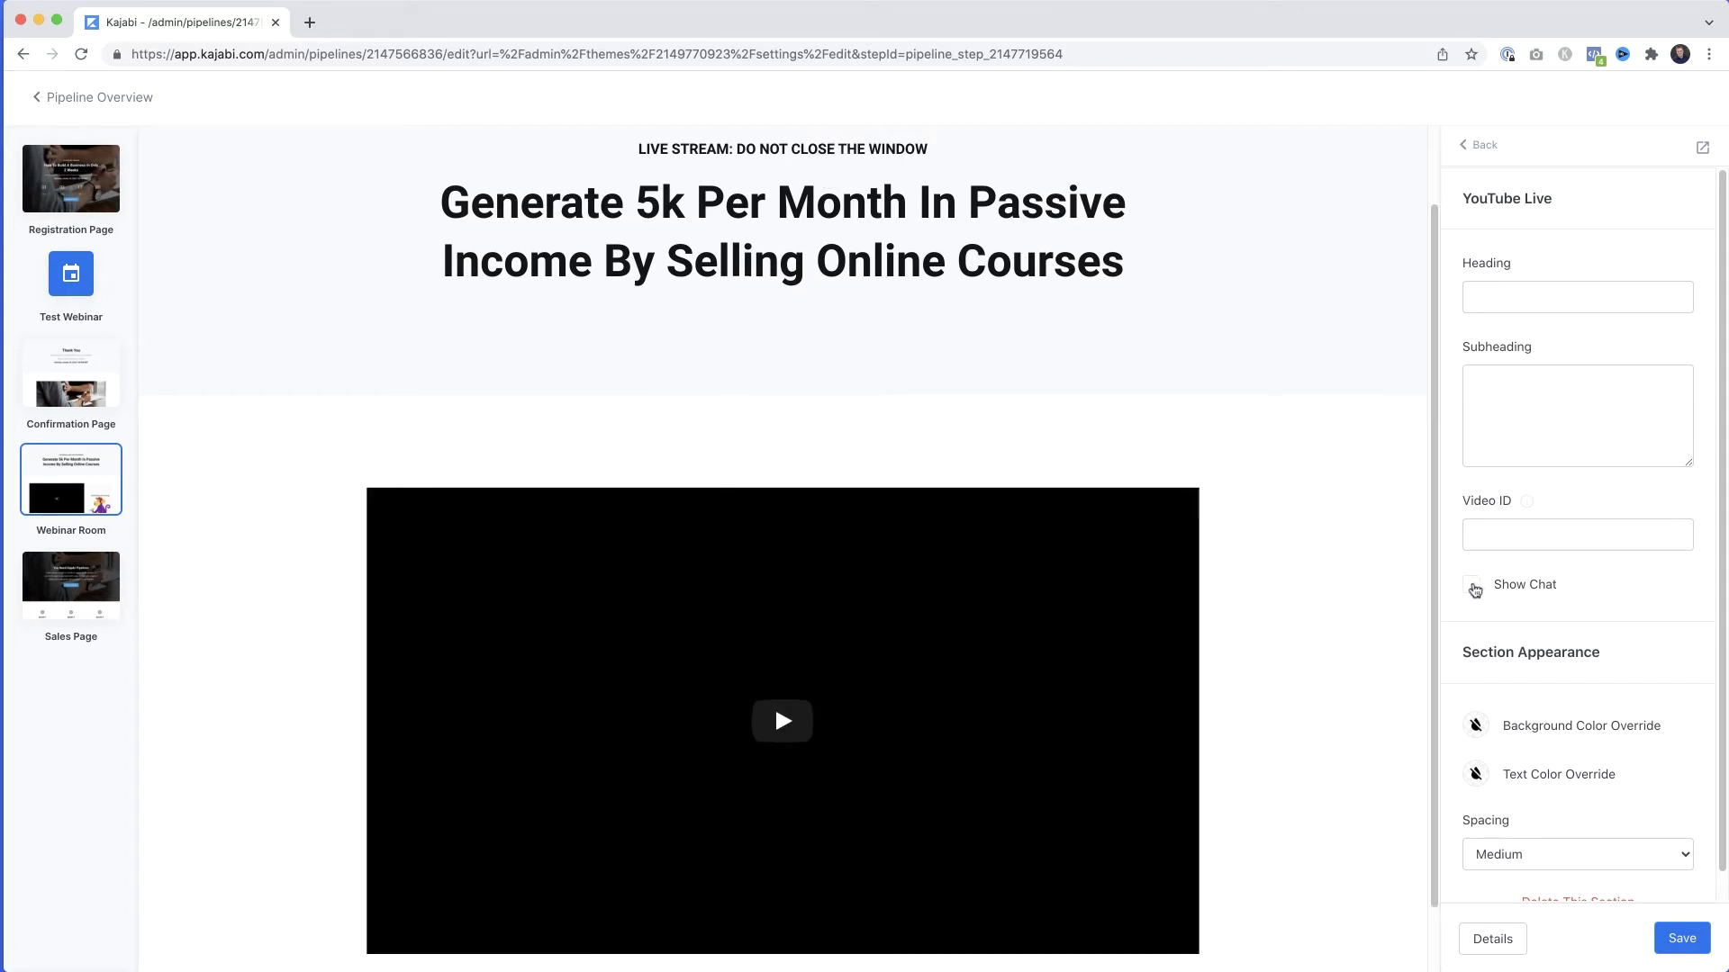
pyautogui.click(1474, 587)
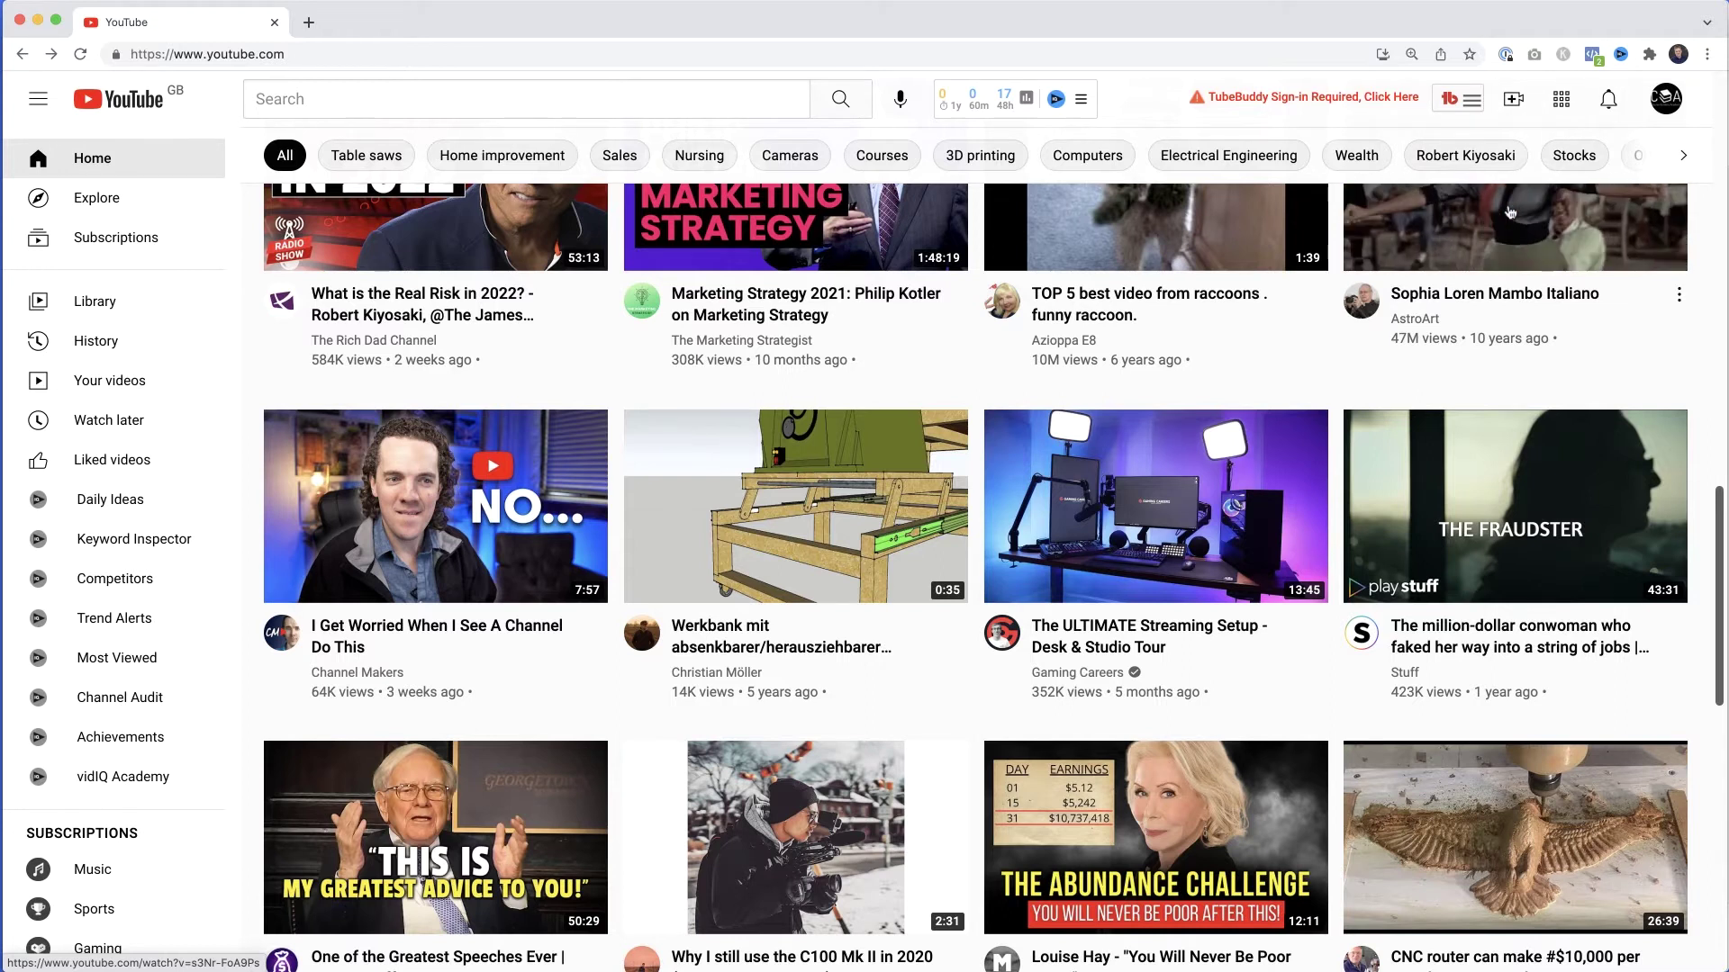
# - Switch to YouTube, start creating a live stream and title it "My First Webinar"
pyautogui.click(1516, 105)
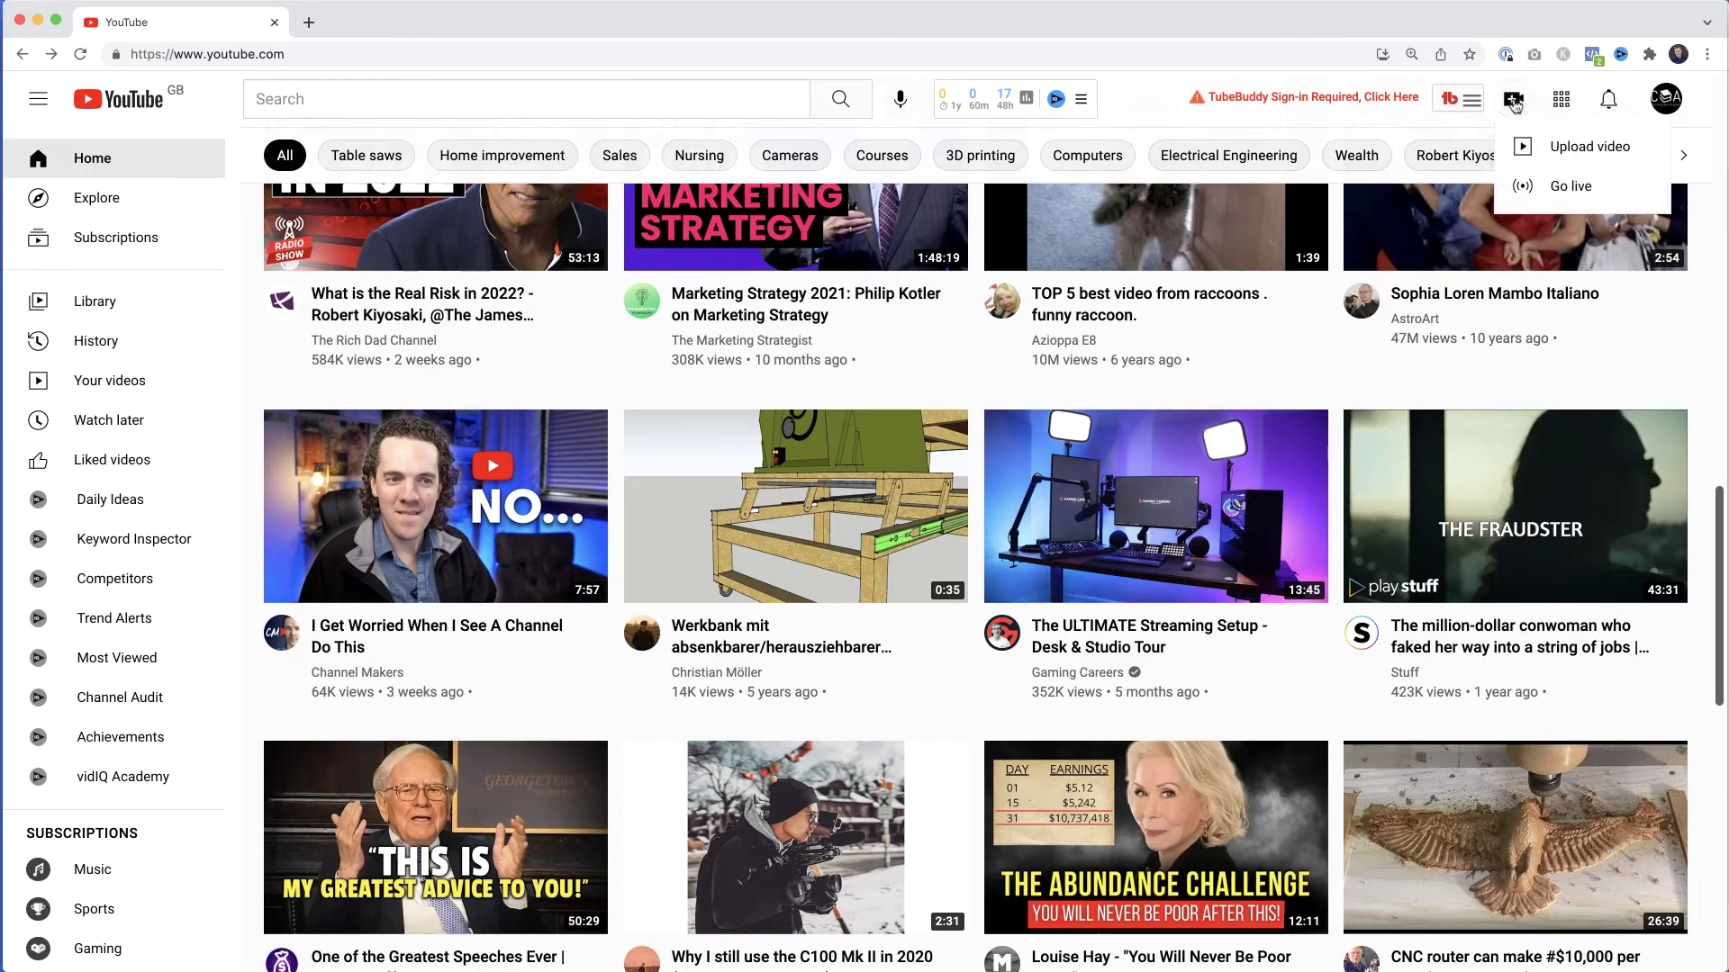
pyautogui.click(1531, 183)
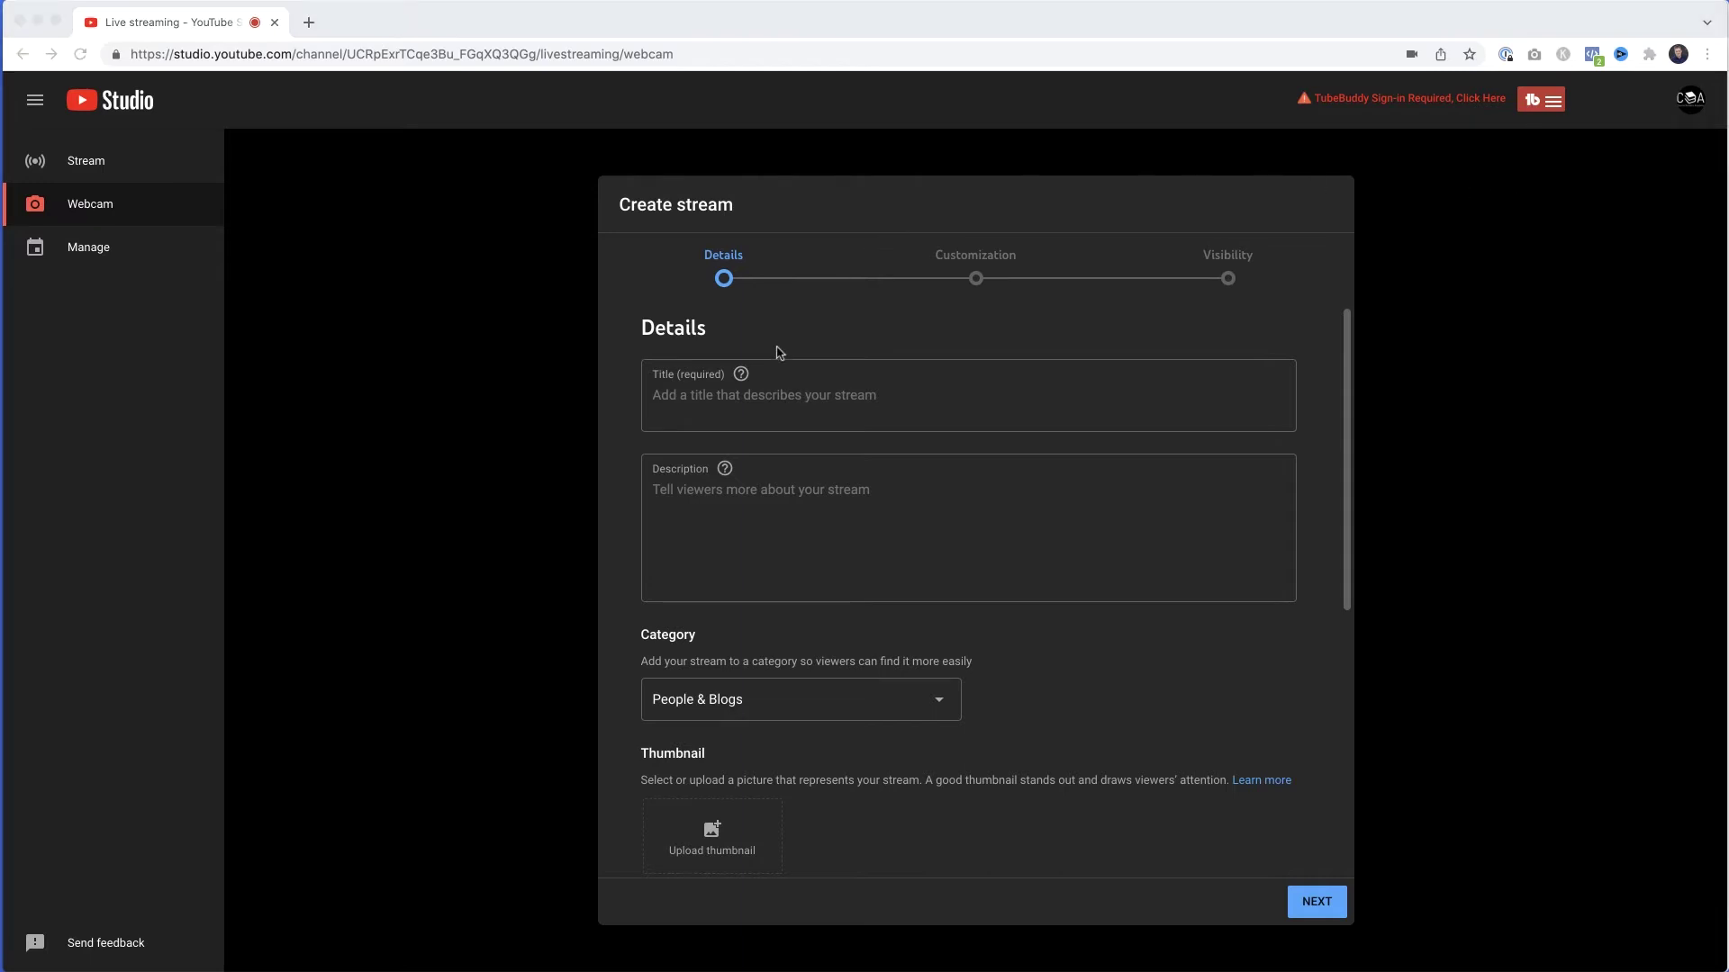
pyautogui.click(733, 403)
pyautogui.write('My First Webinar')
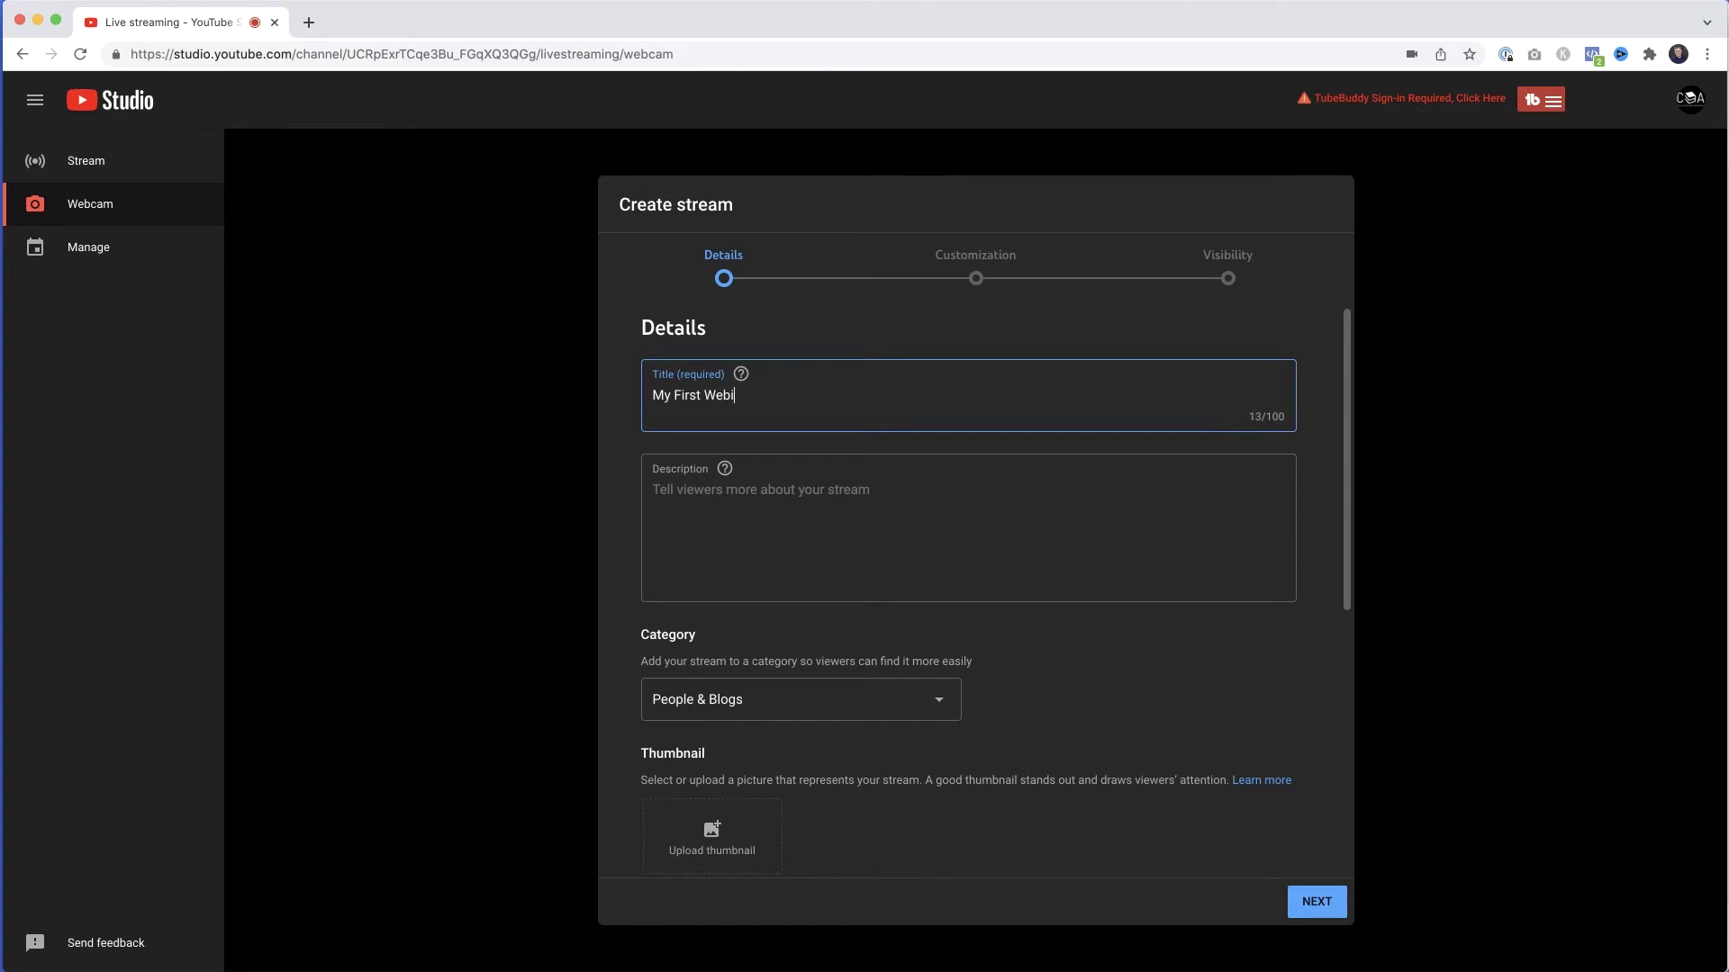
# - Upload "Kajabi How To Create An Online Course 3 copy.png" as the stream's thumbnail
pyautogui.click(744, 544)
pyautogui.scroll(-1, 768, 554)
pyautogui.scroll(-2, 768, 553)
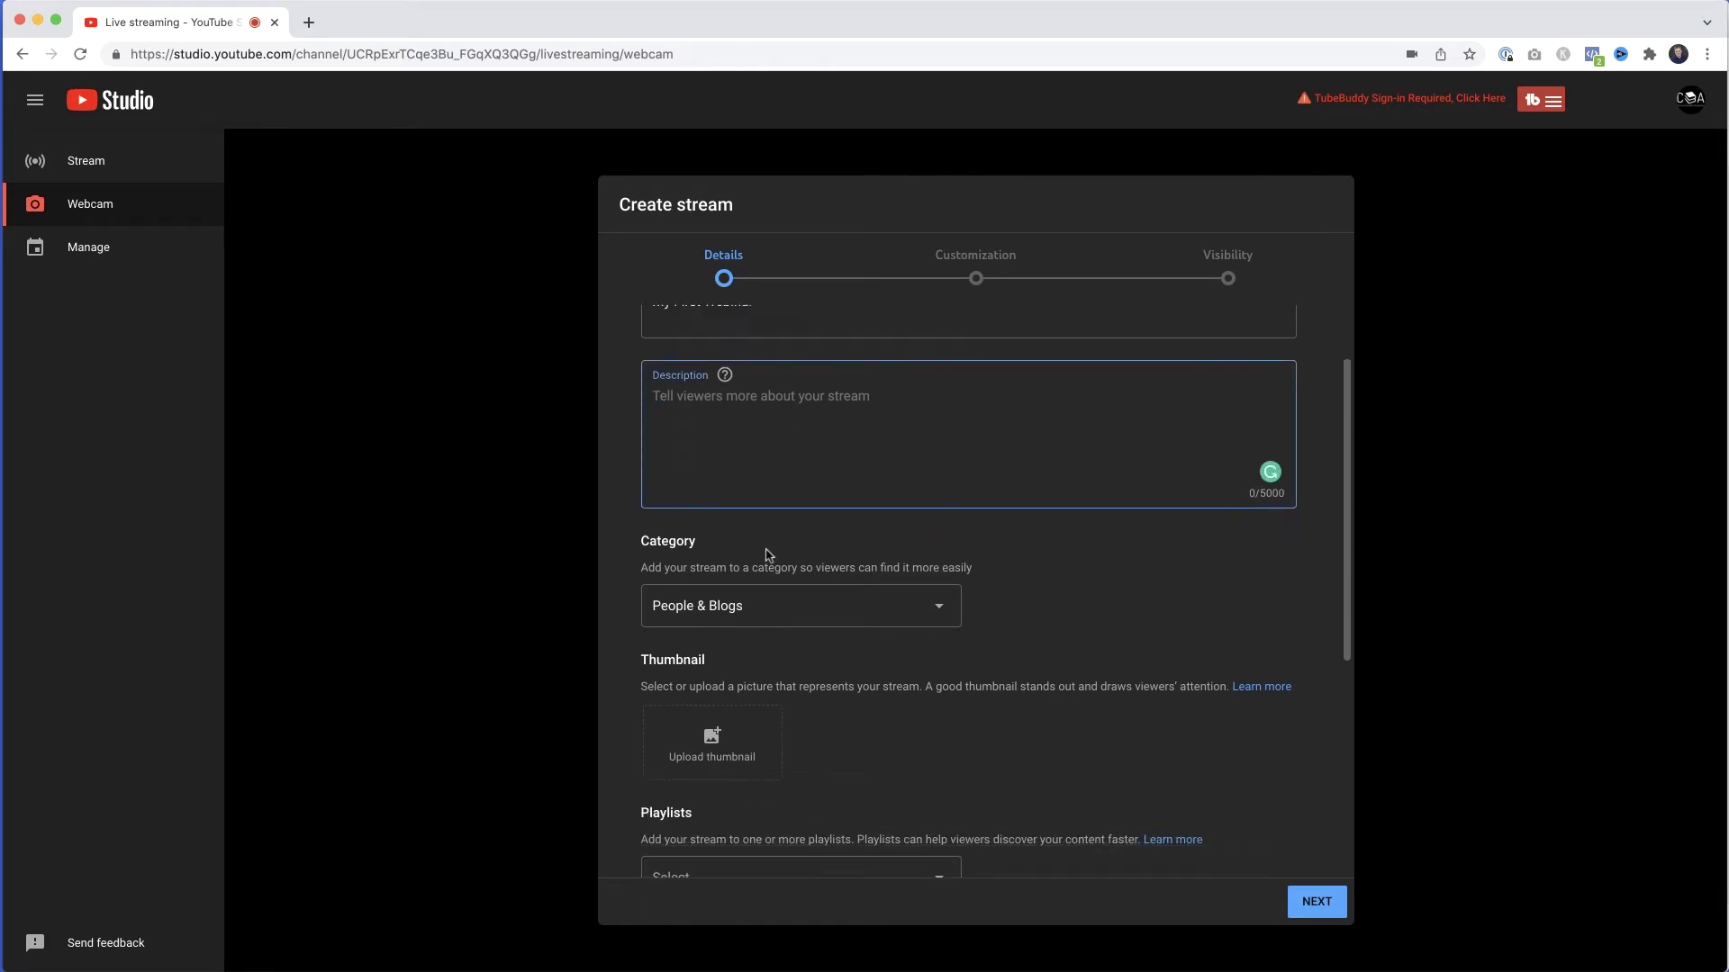
pyautogui.scroll(-2, 804, 539)
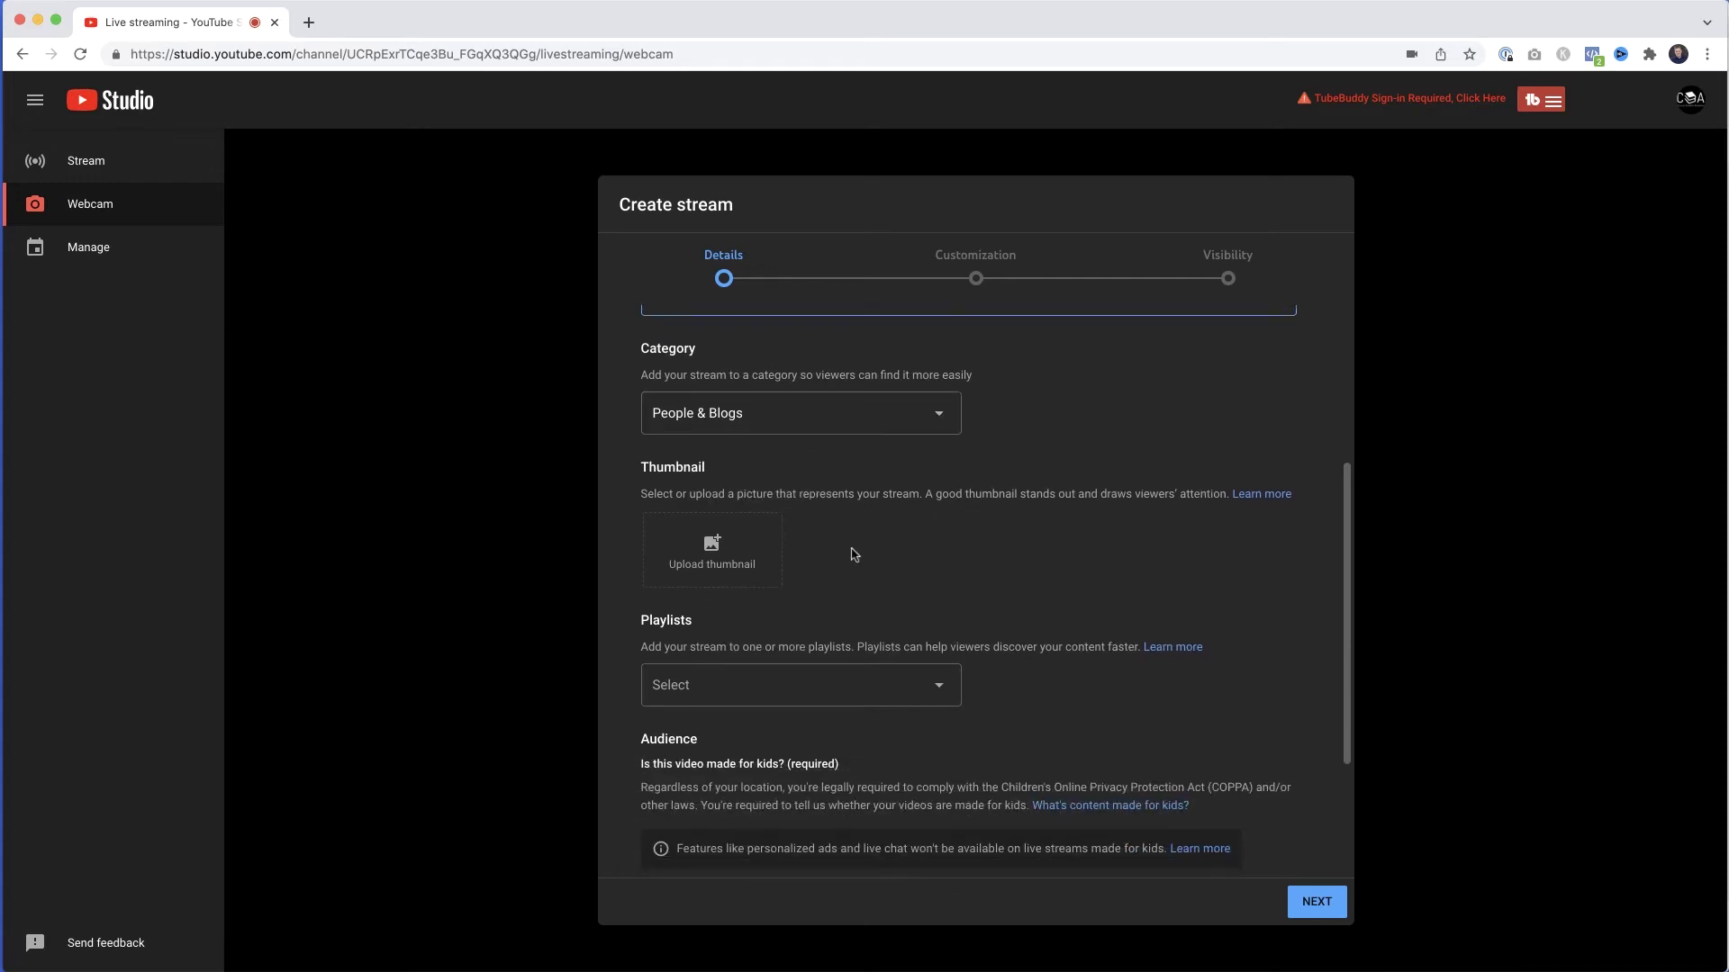
pyautogui.click(711, 546)
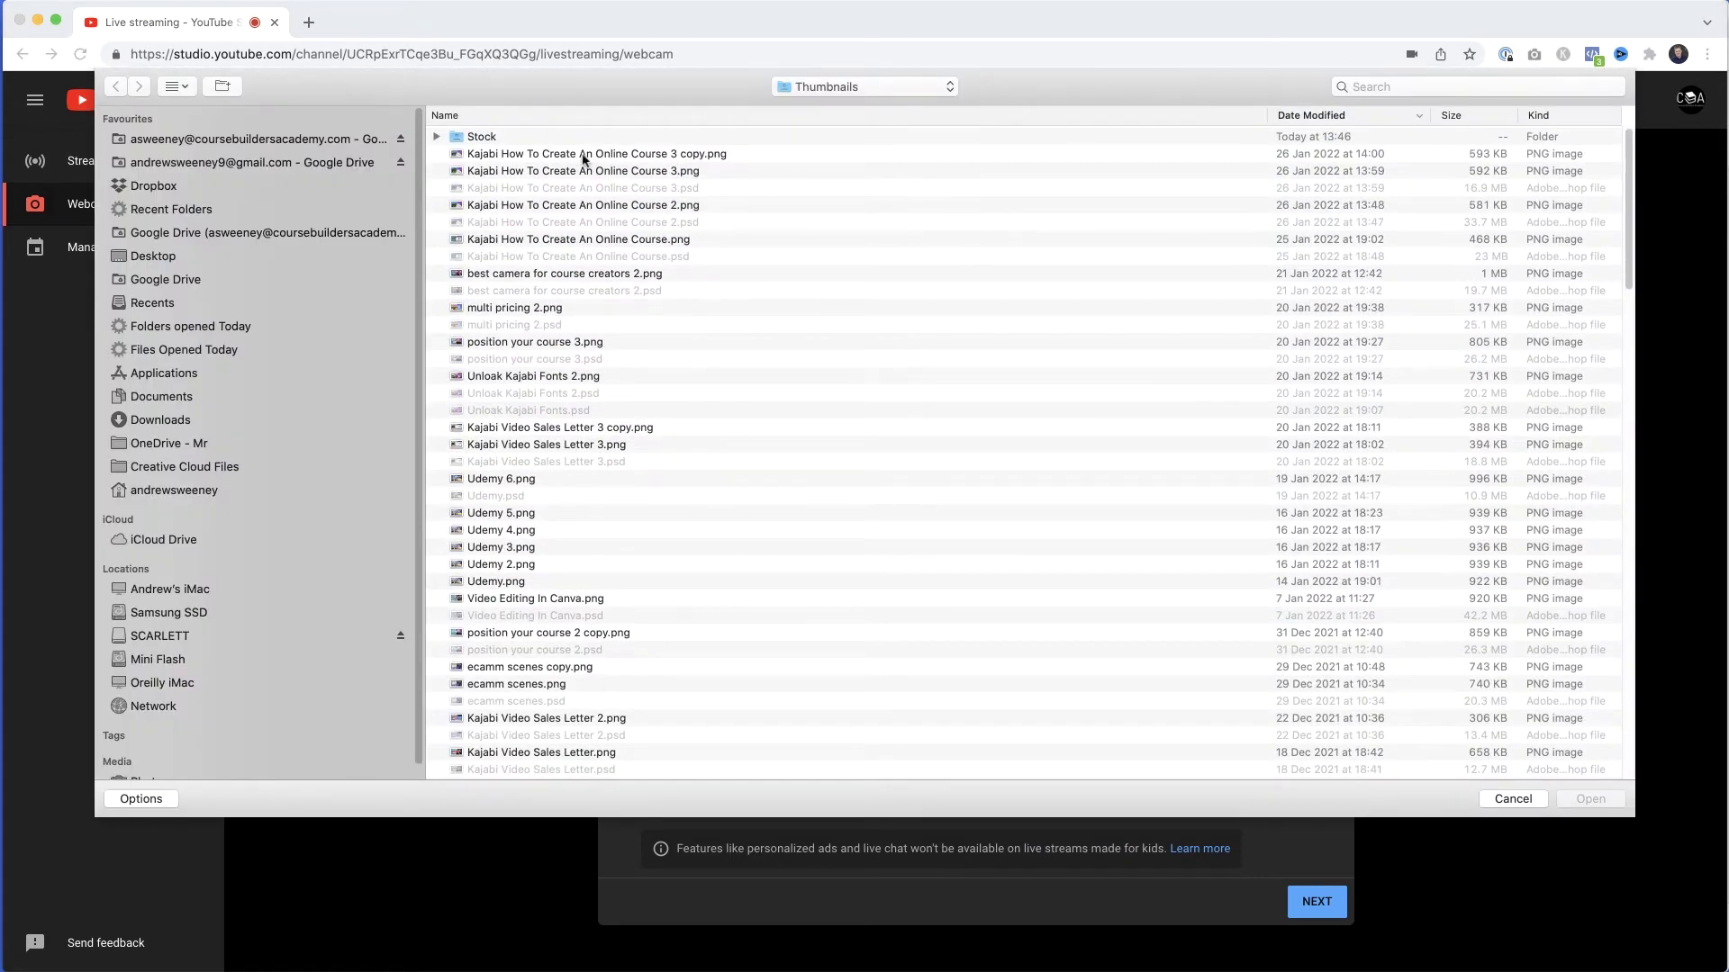
pyautogui.click(585, 155)
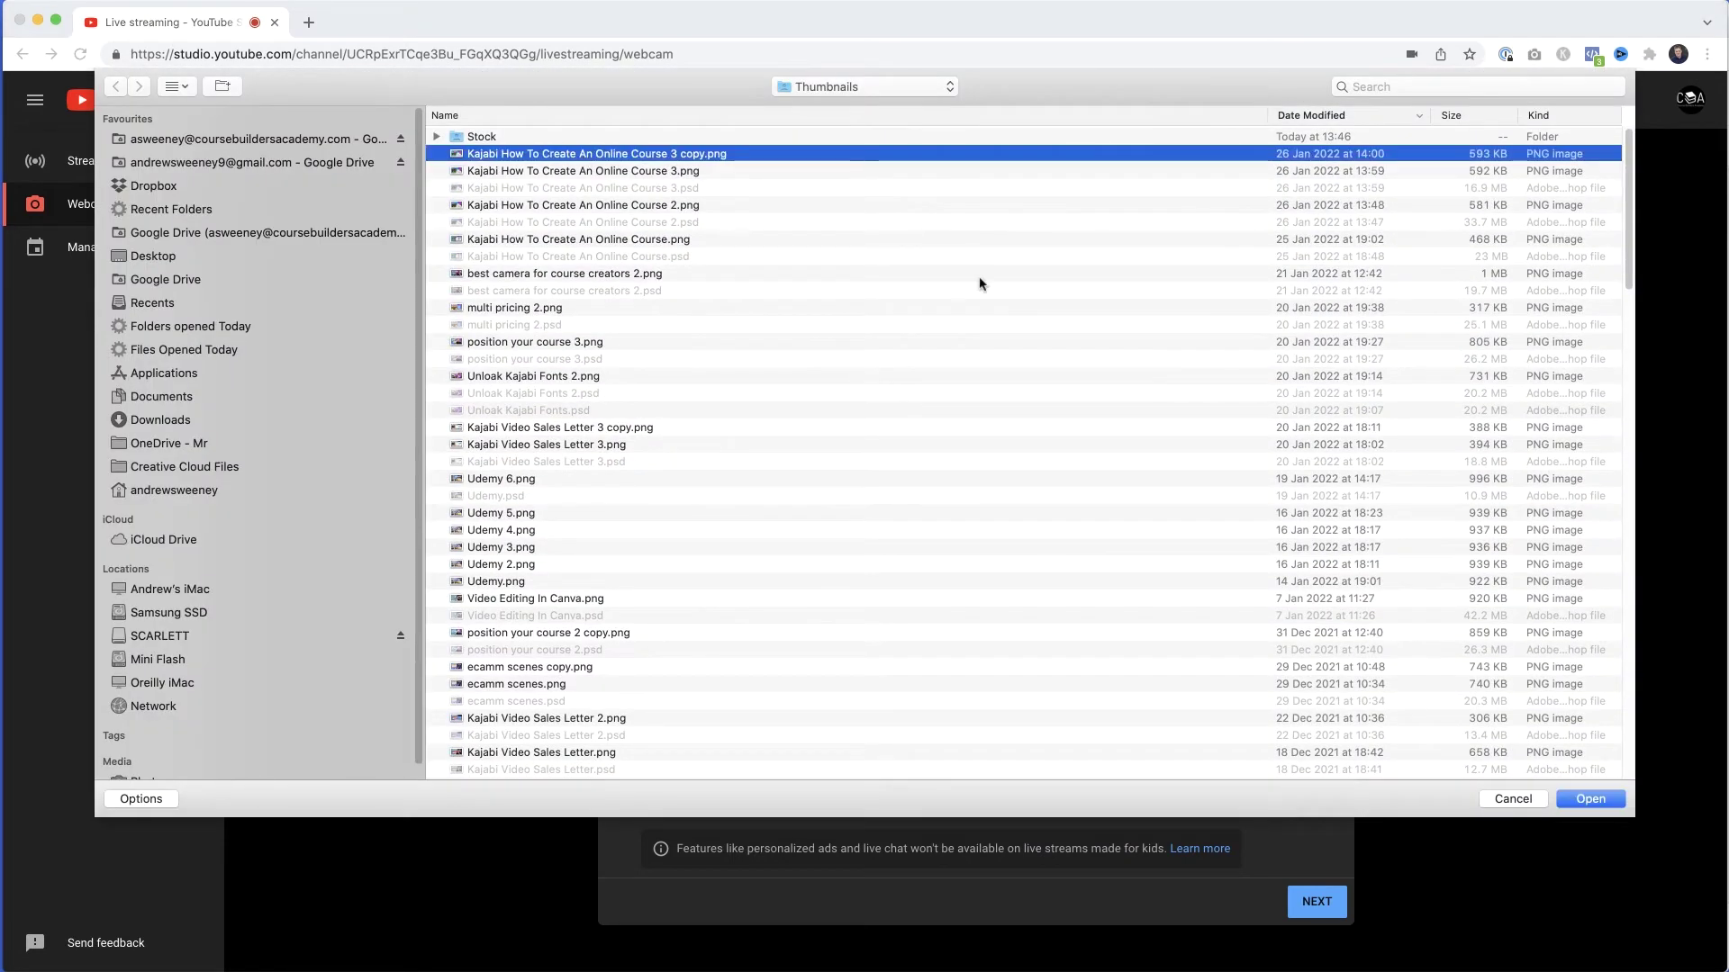
pyautogui.click(1590, 799)
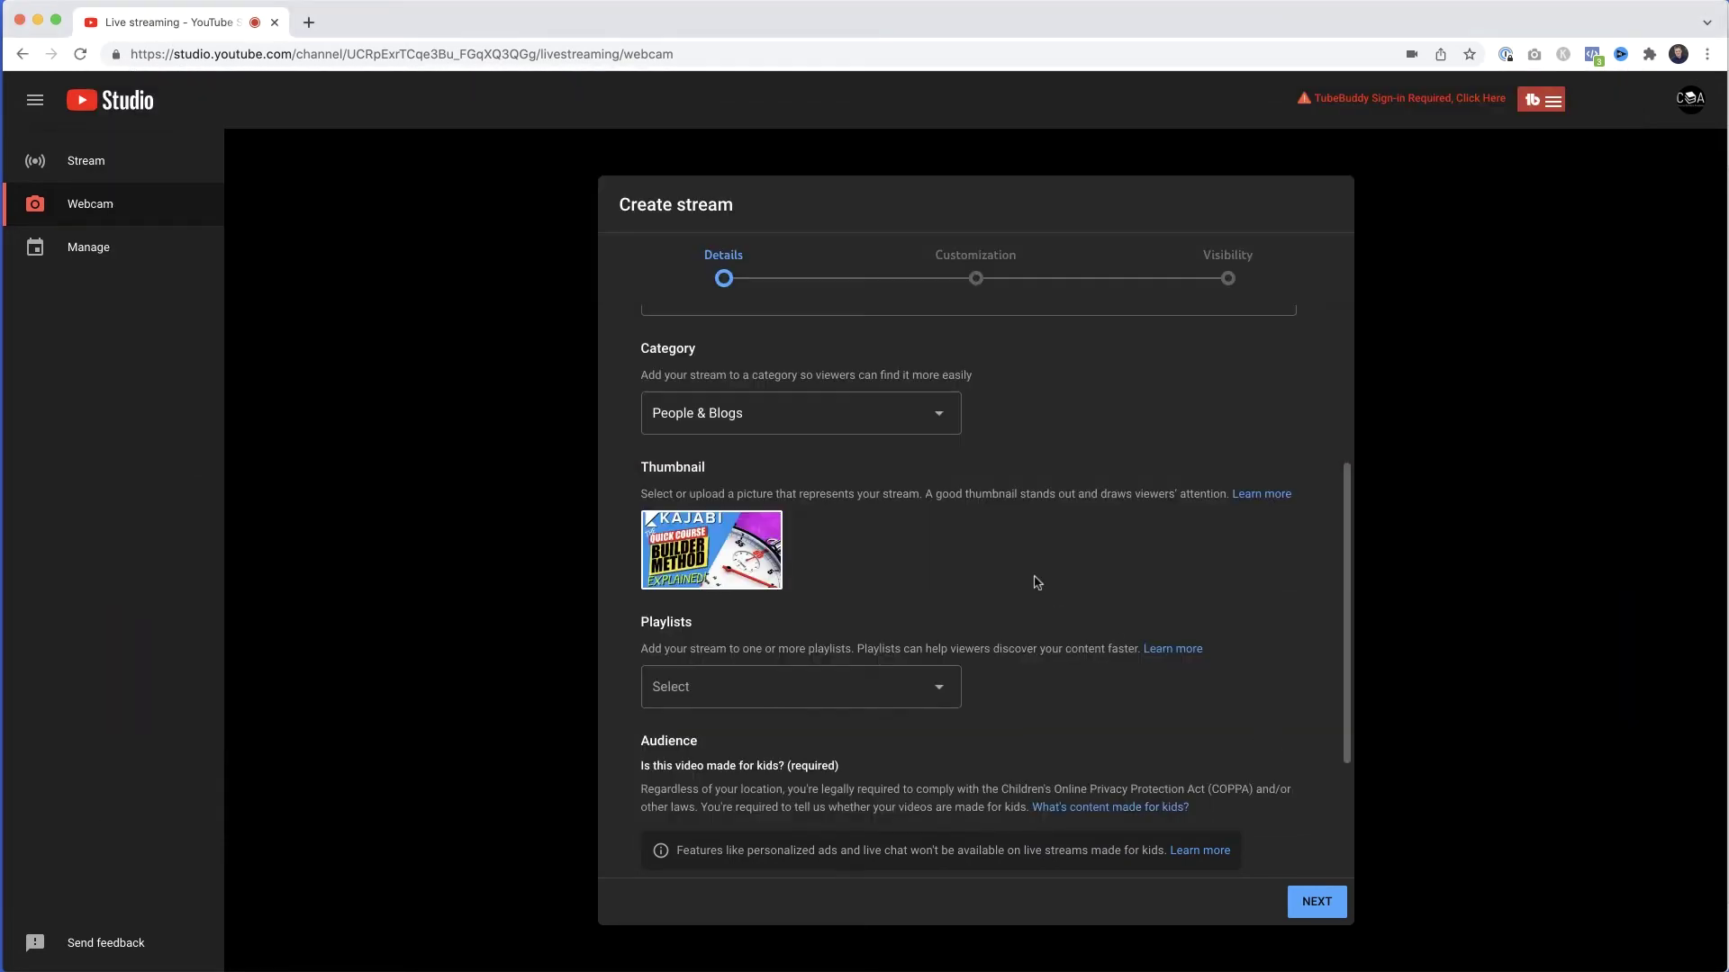
# - Mark the stream as not made for kids and enable live chat replay, continuing to the visibility settings
pyautogui.scroll(-3, 1037, 582)
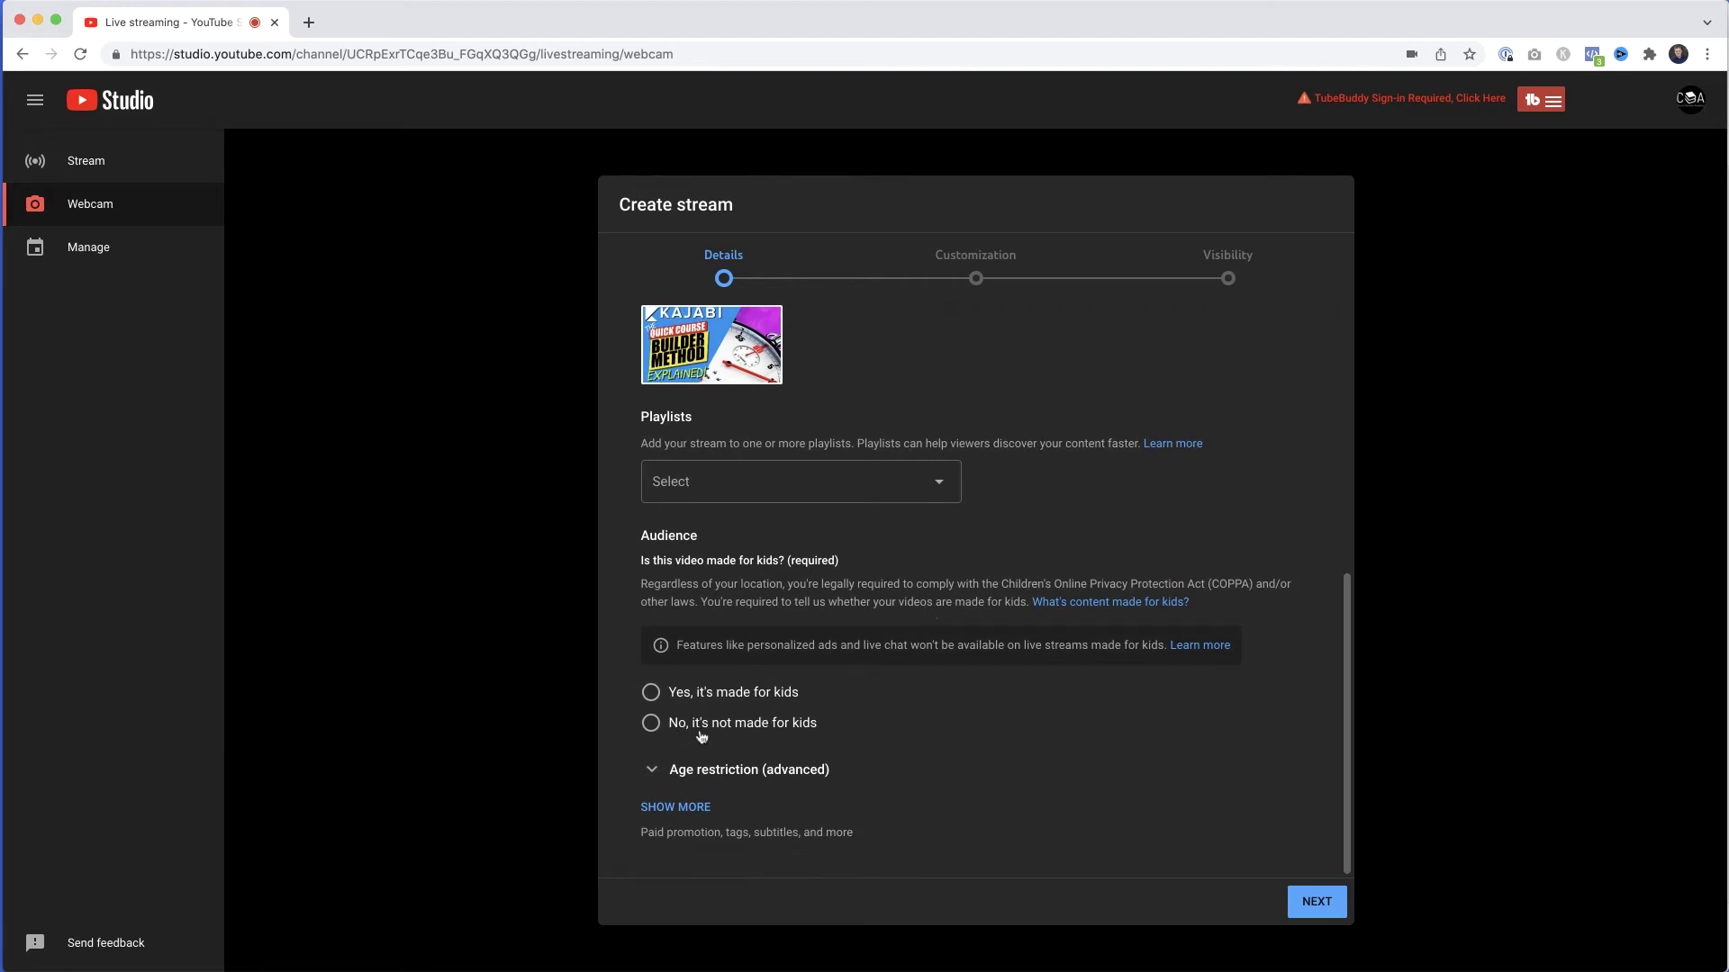
pyautogui.click(650, 723)
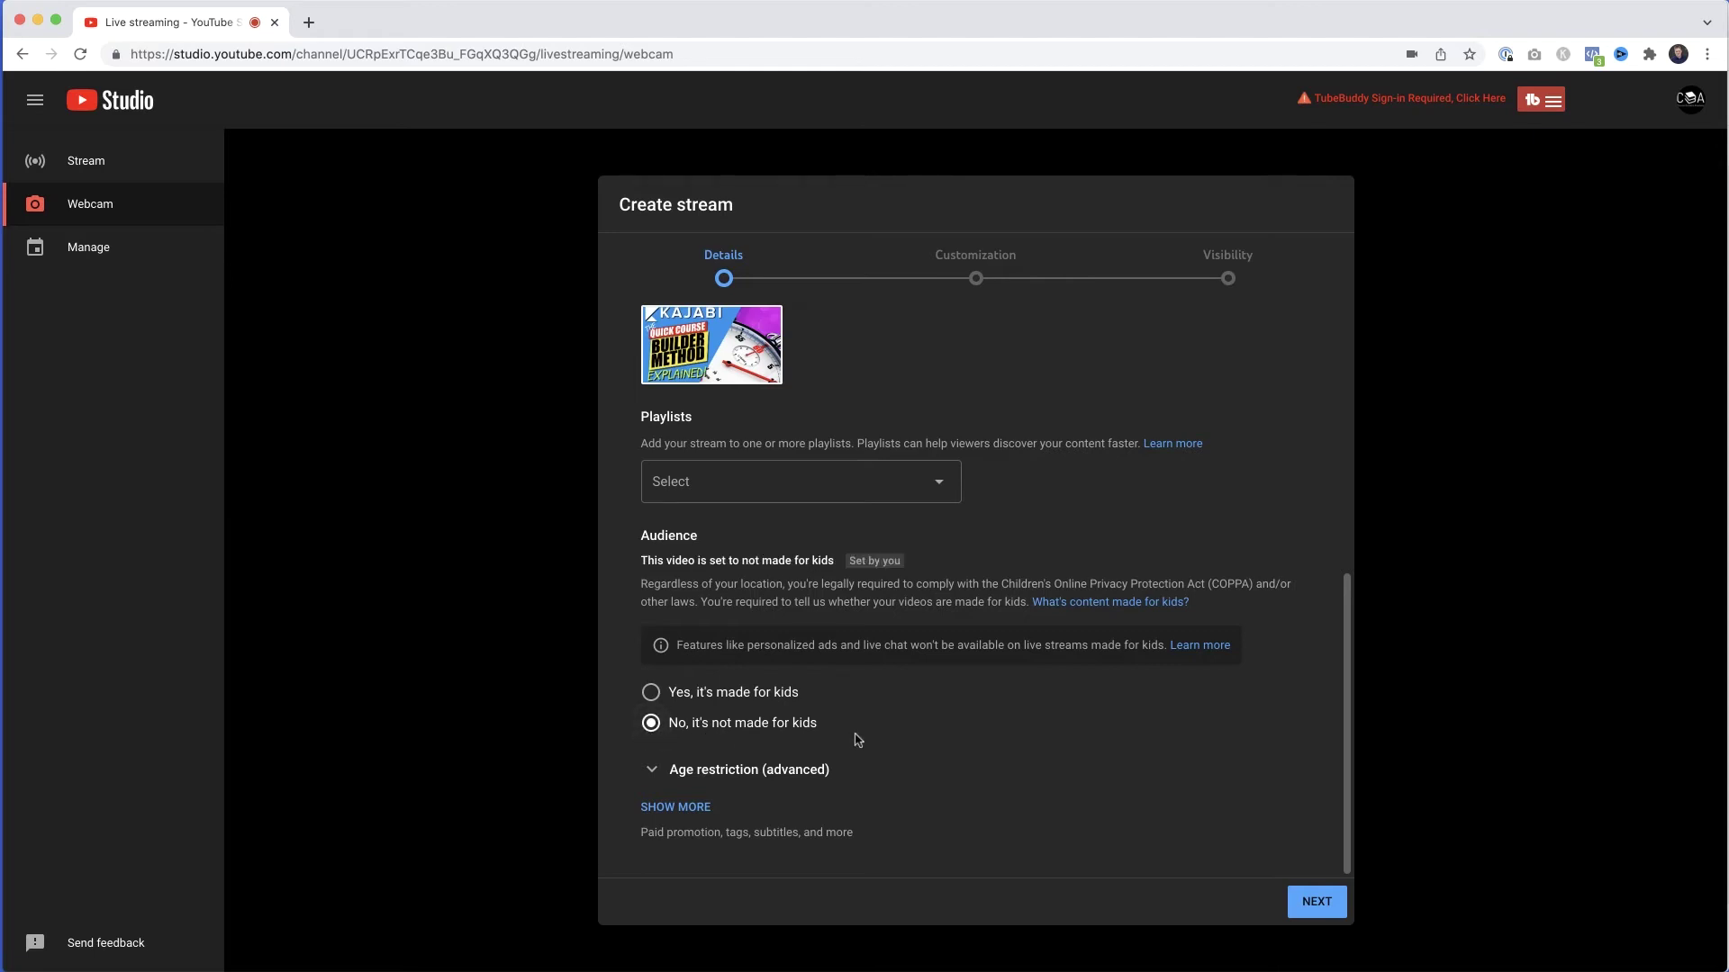
pyautogui.click(1315, 905)
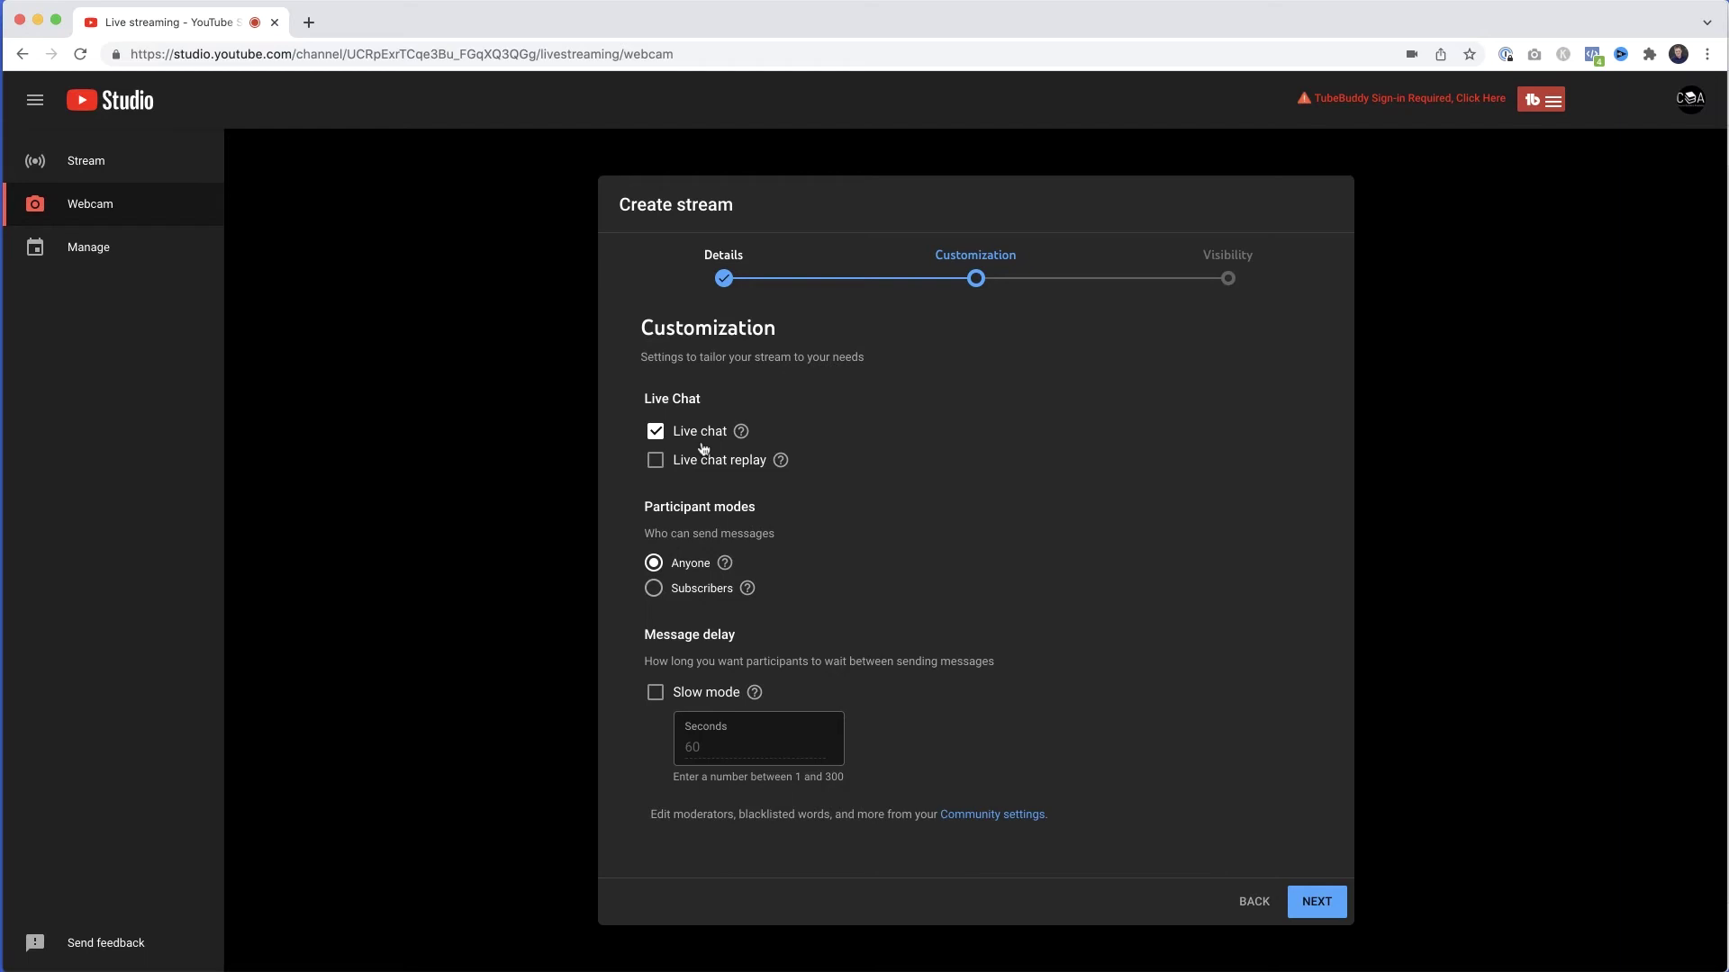
pyautogui.click(657, 466)
pyautogui.click(1320, 903)
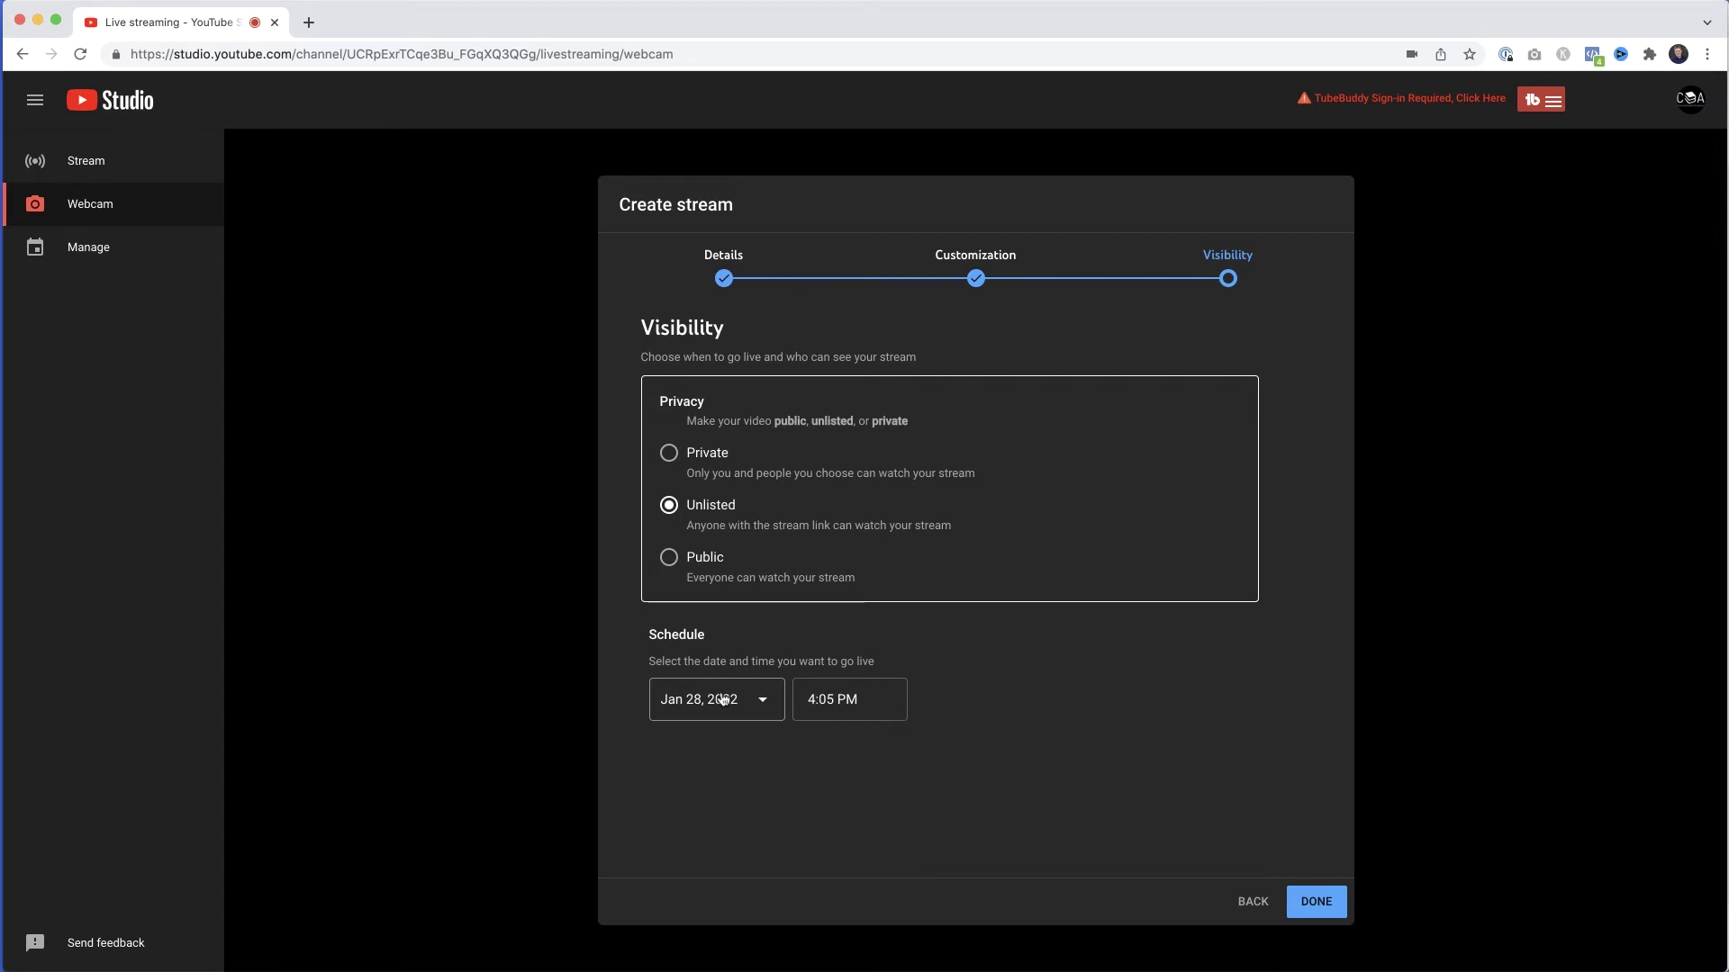
# - Schedule the stream for Jan 29, 2022 at 7:00 PM and finish creating it
pyautogui.click(758, 702)
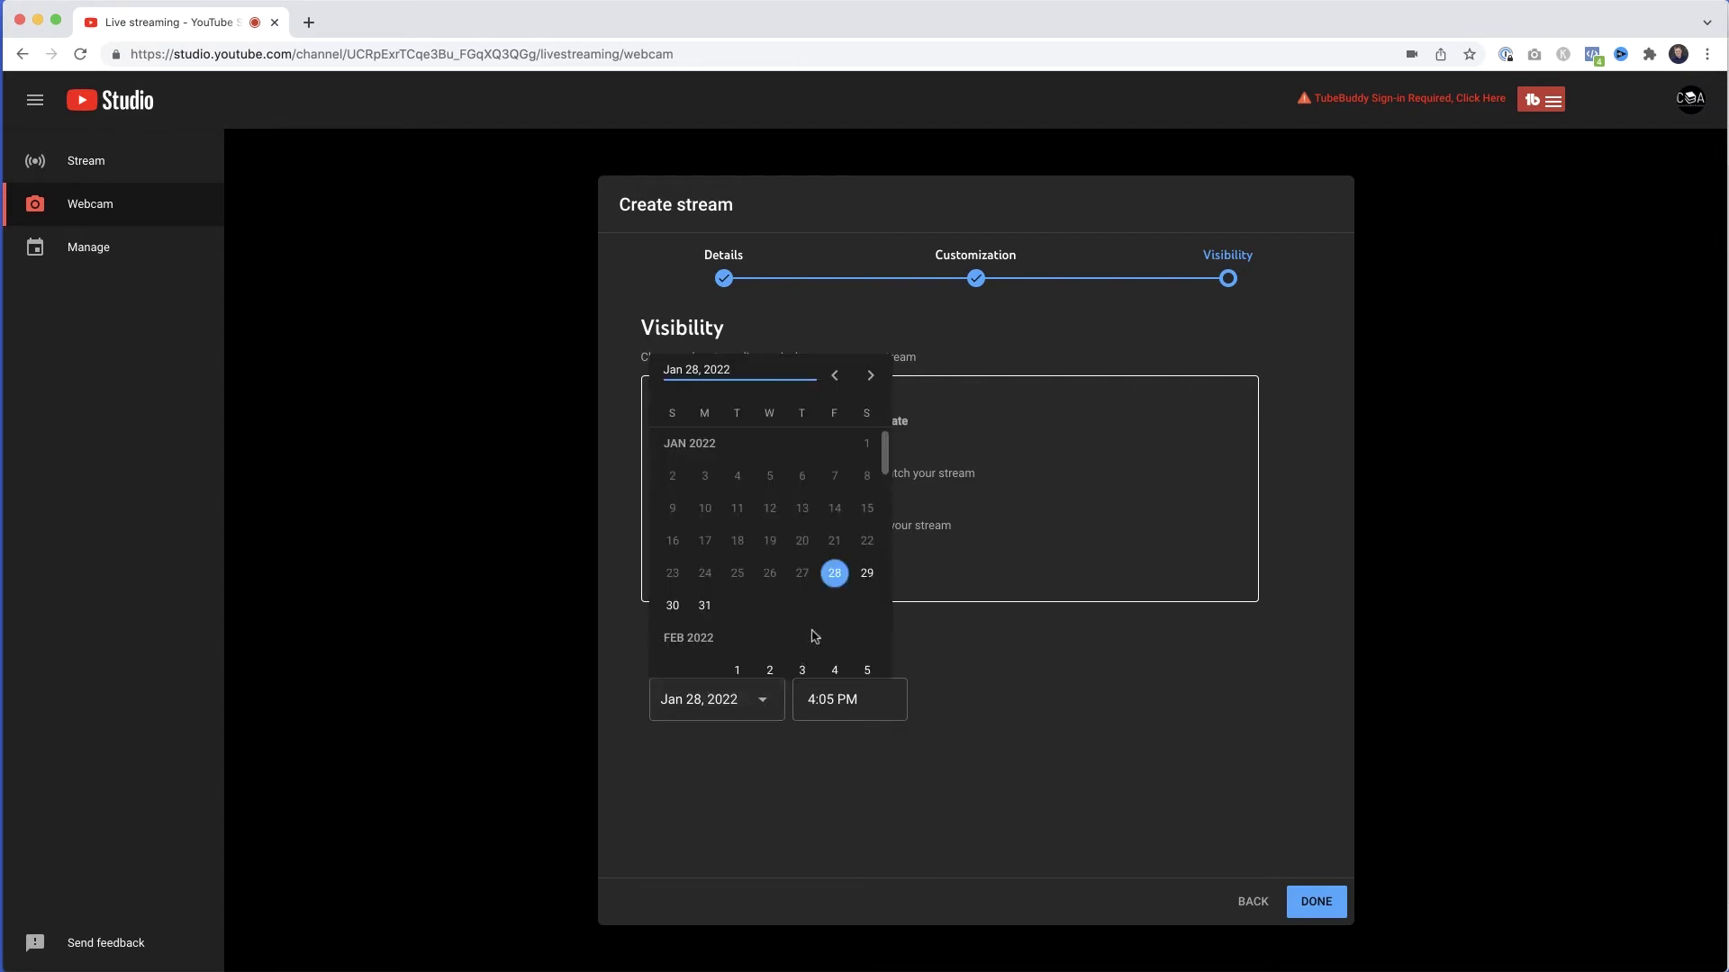
pyautogui.click(869, 574)
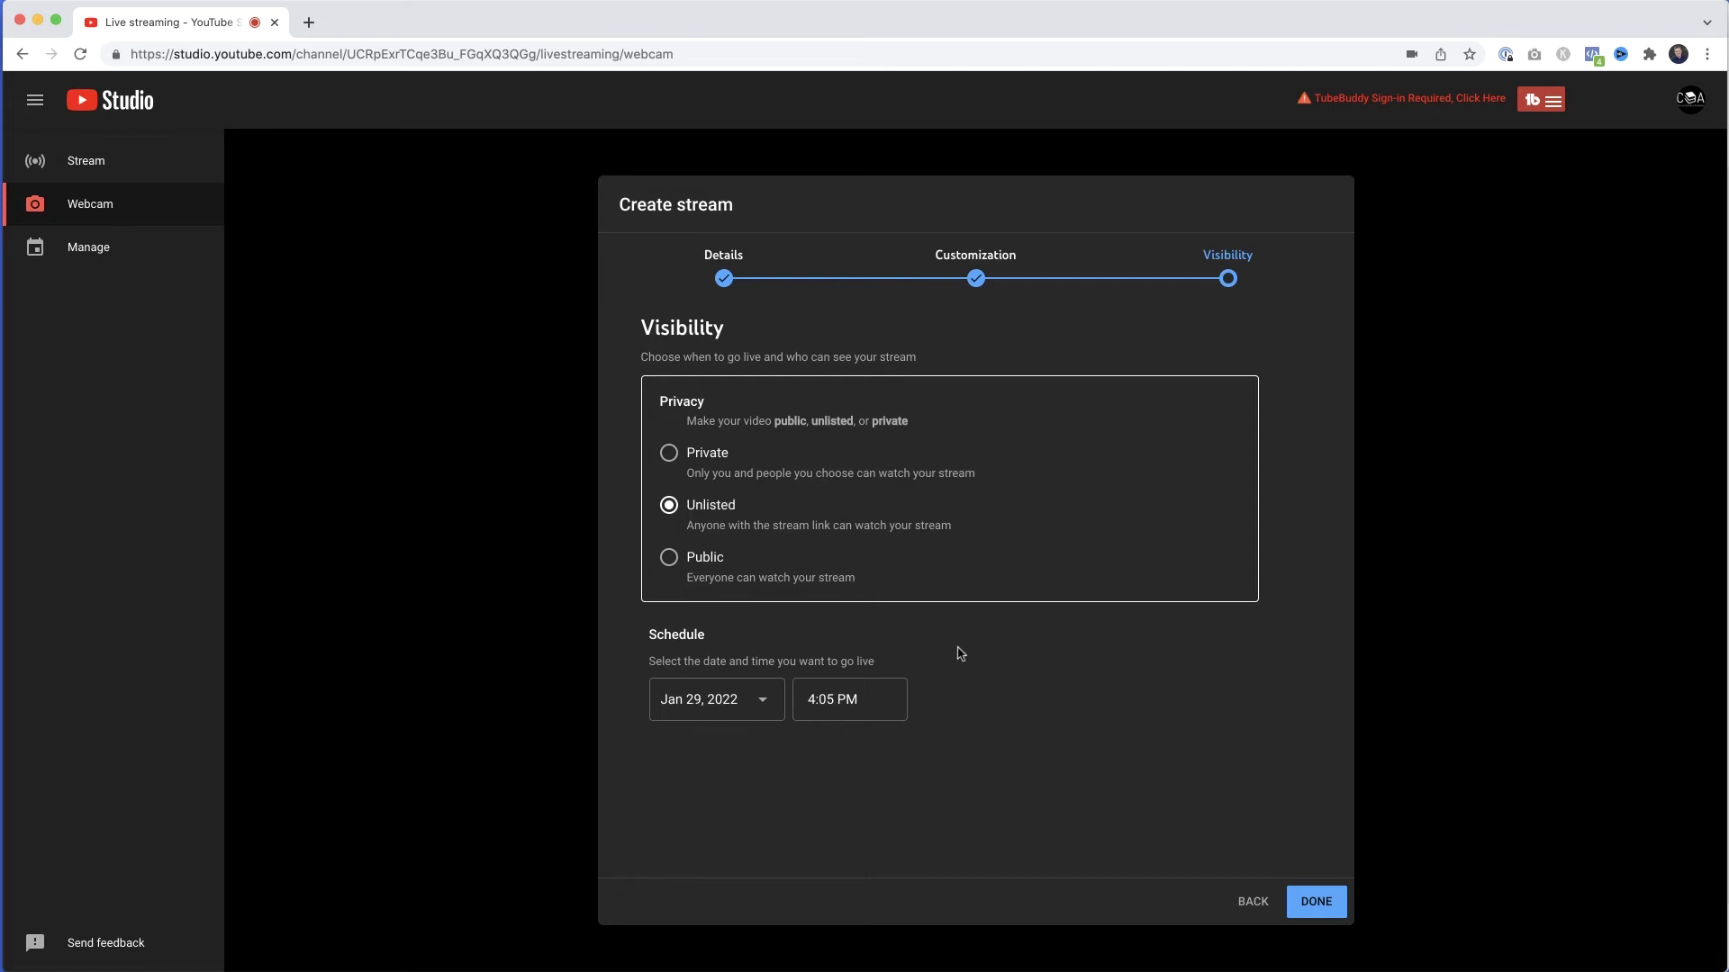
pyautogui.click(834, 704)
pyautogui.scroll(-4, 847, 590)
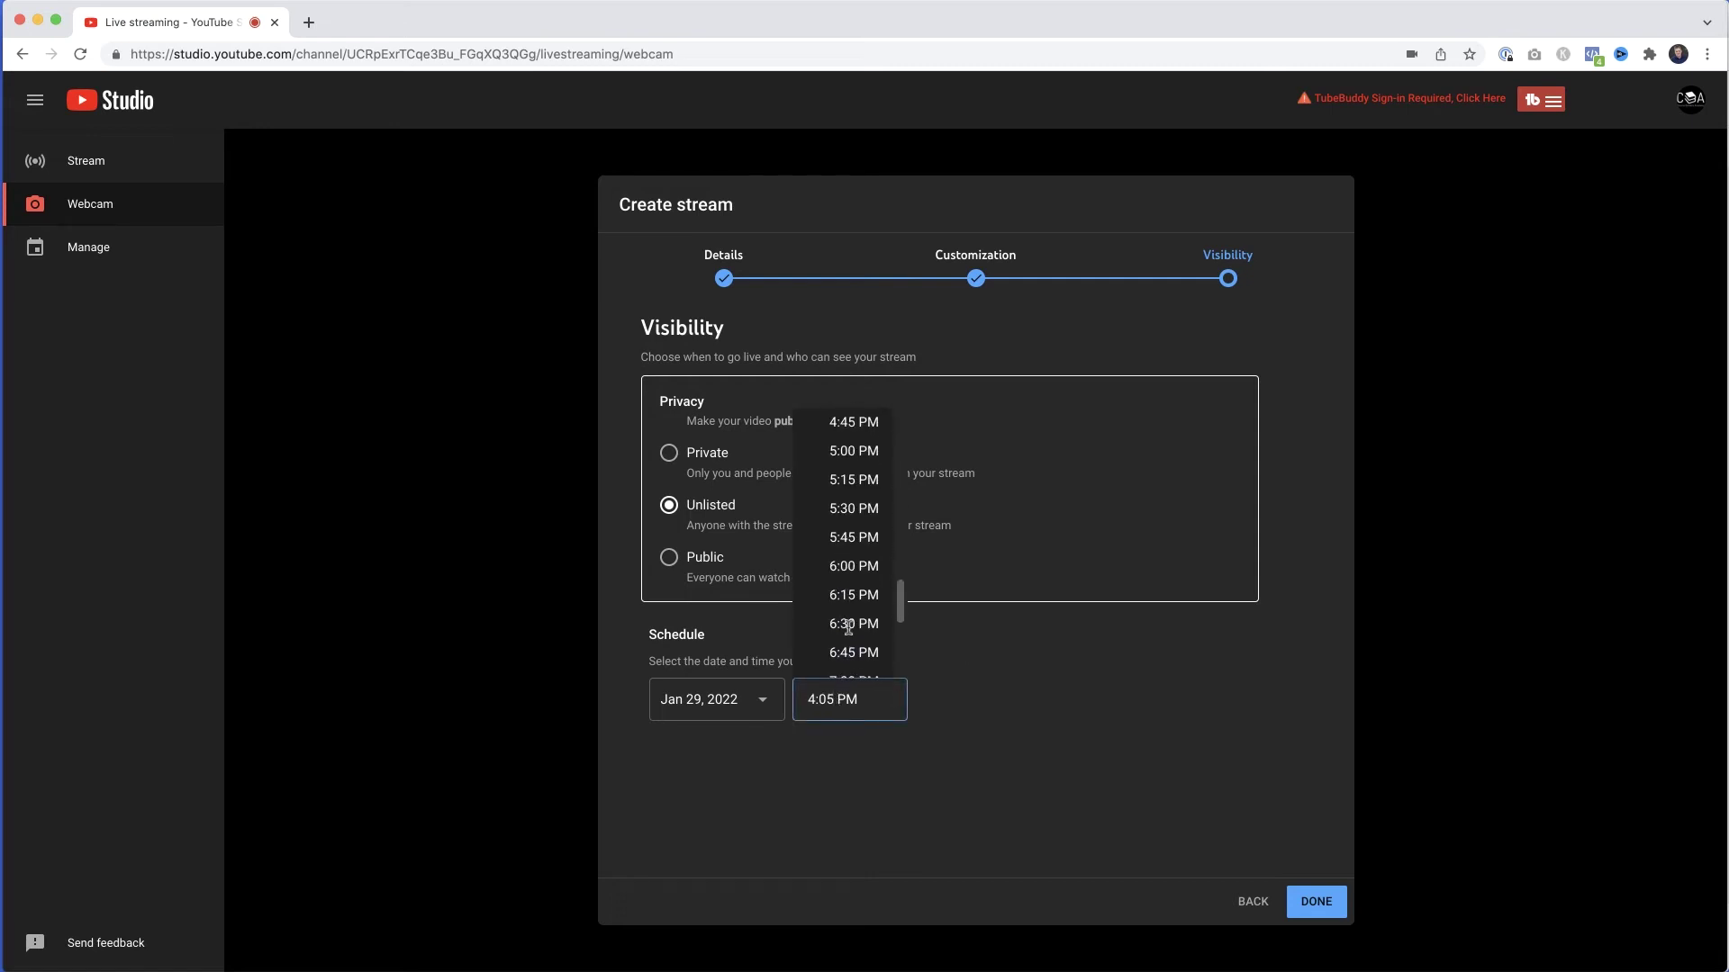
pyautogui.click(846, 572)
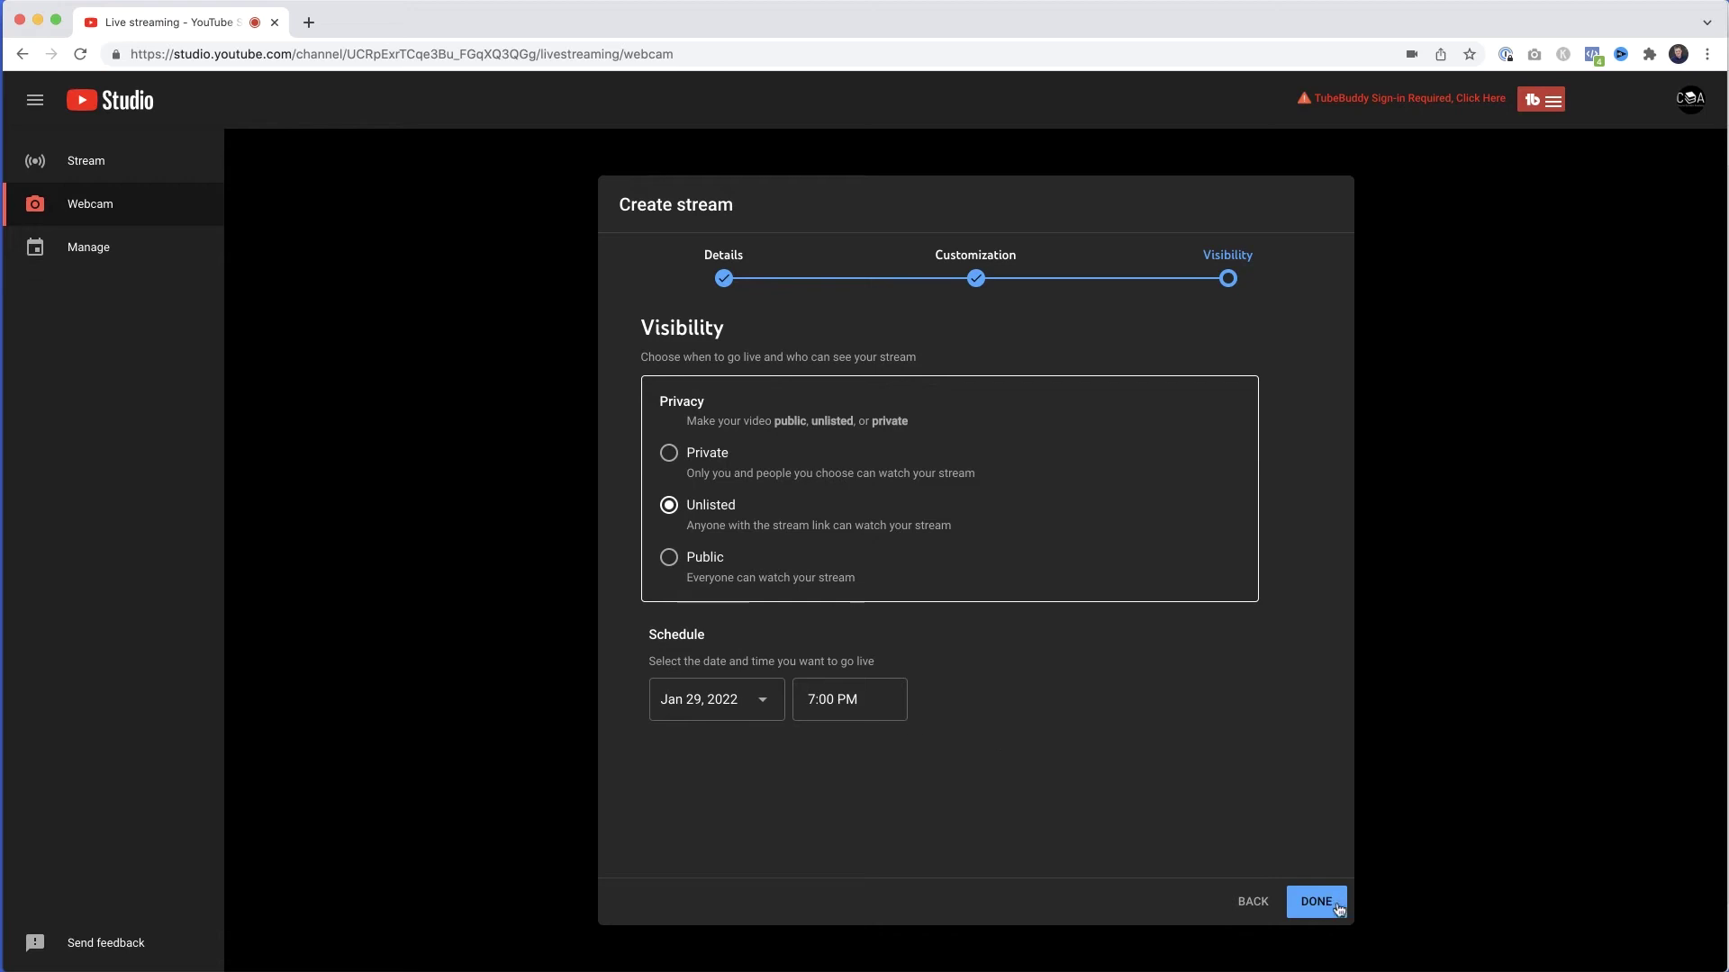
pyautogui.click(1316, 901)
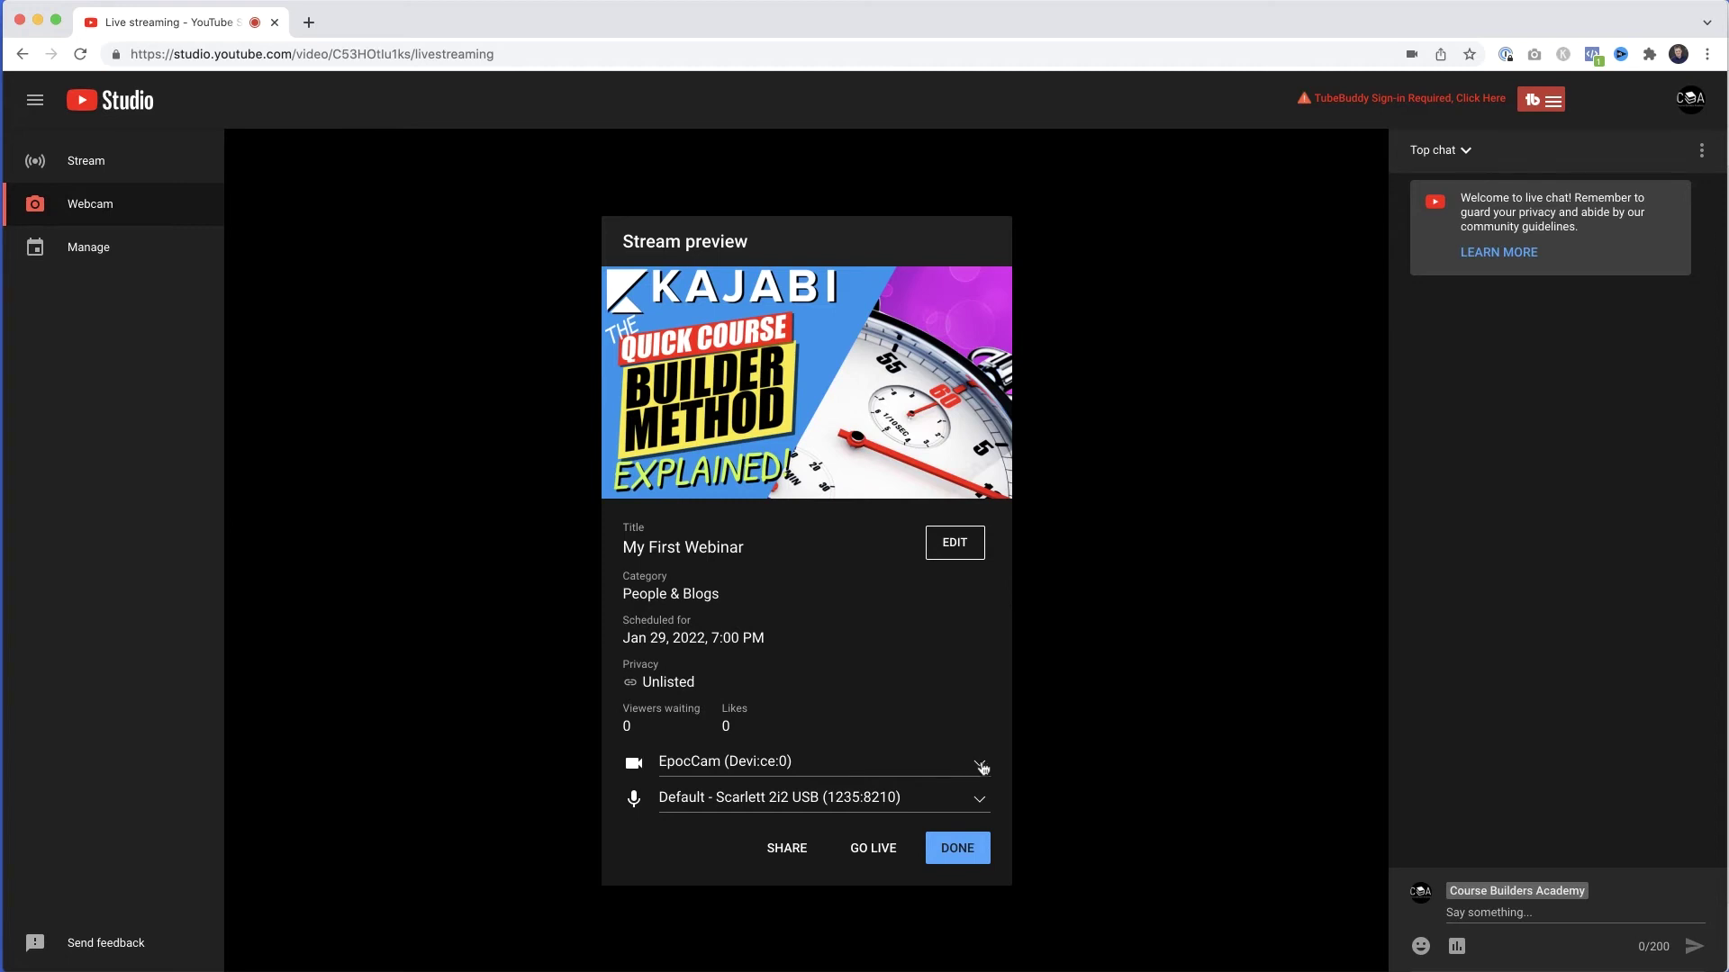
# - Keep EpocCam as the stream's camera, copy the video ID from the stream's share link and close the stream preview
pyautogui.click(979, 765)
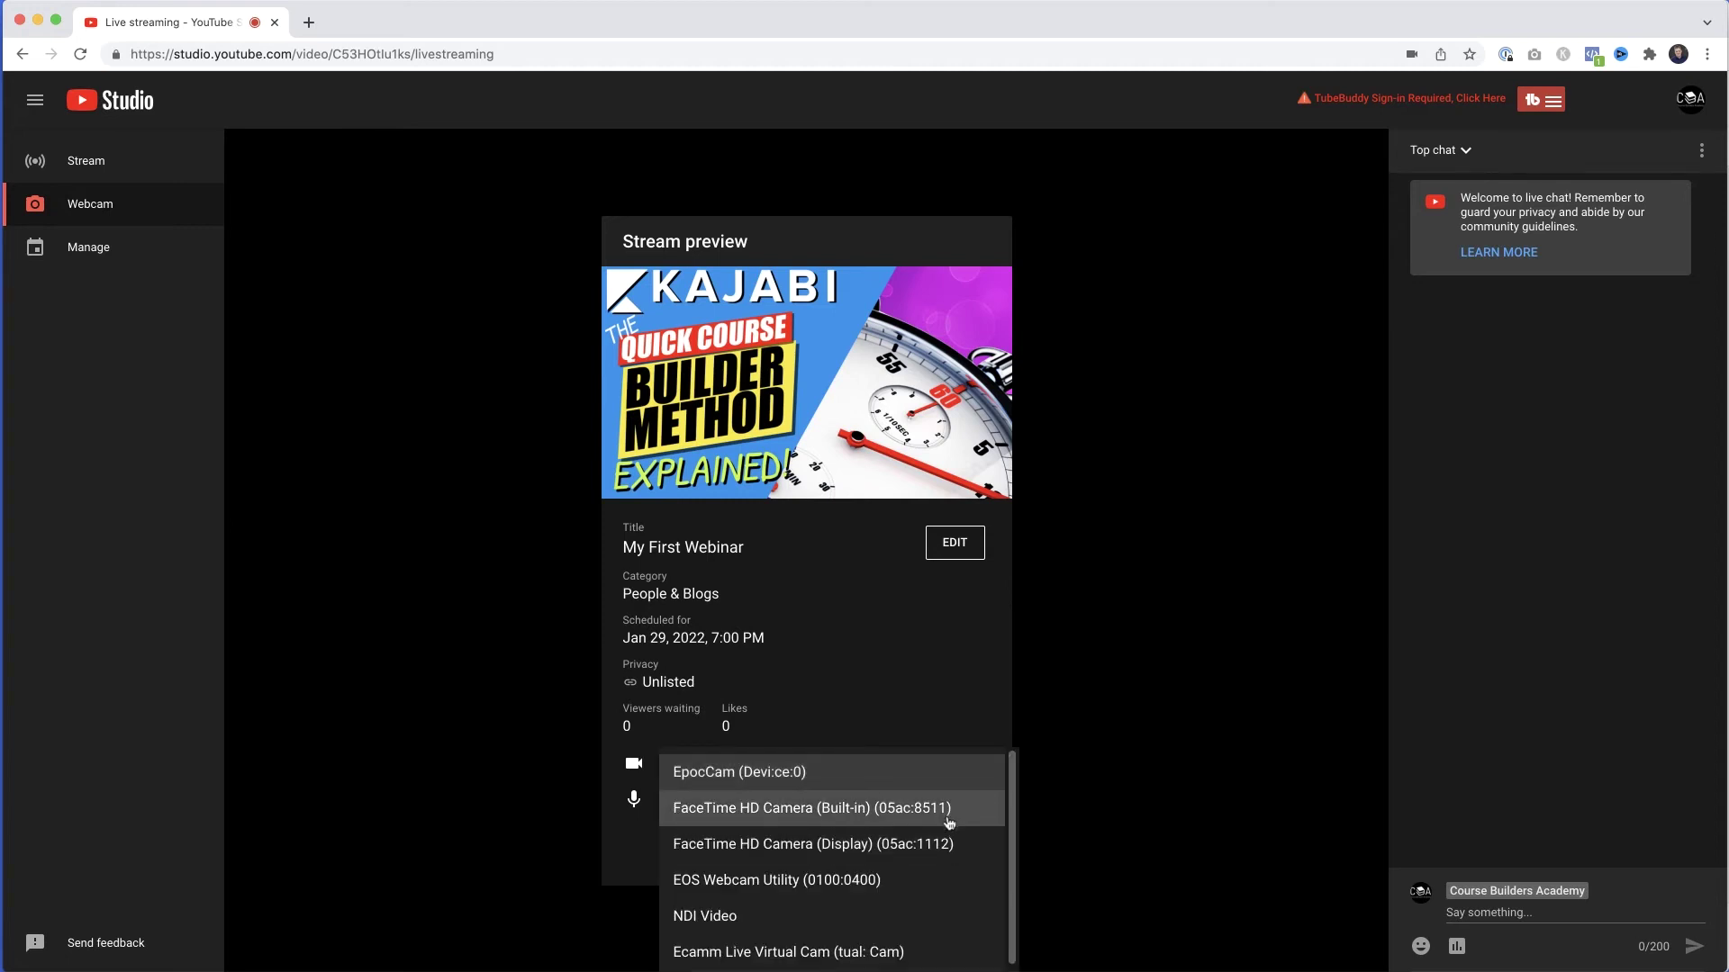
pyautogui.click(948, 756)
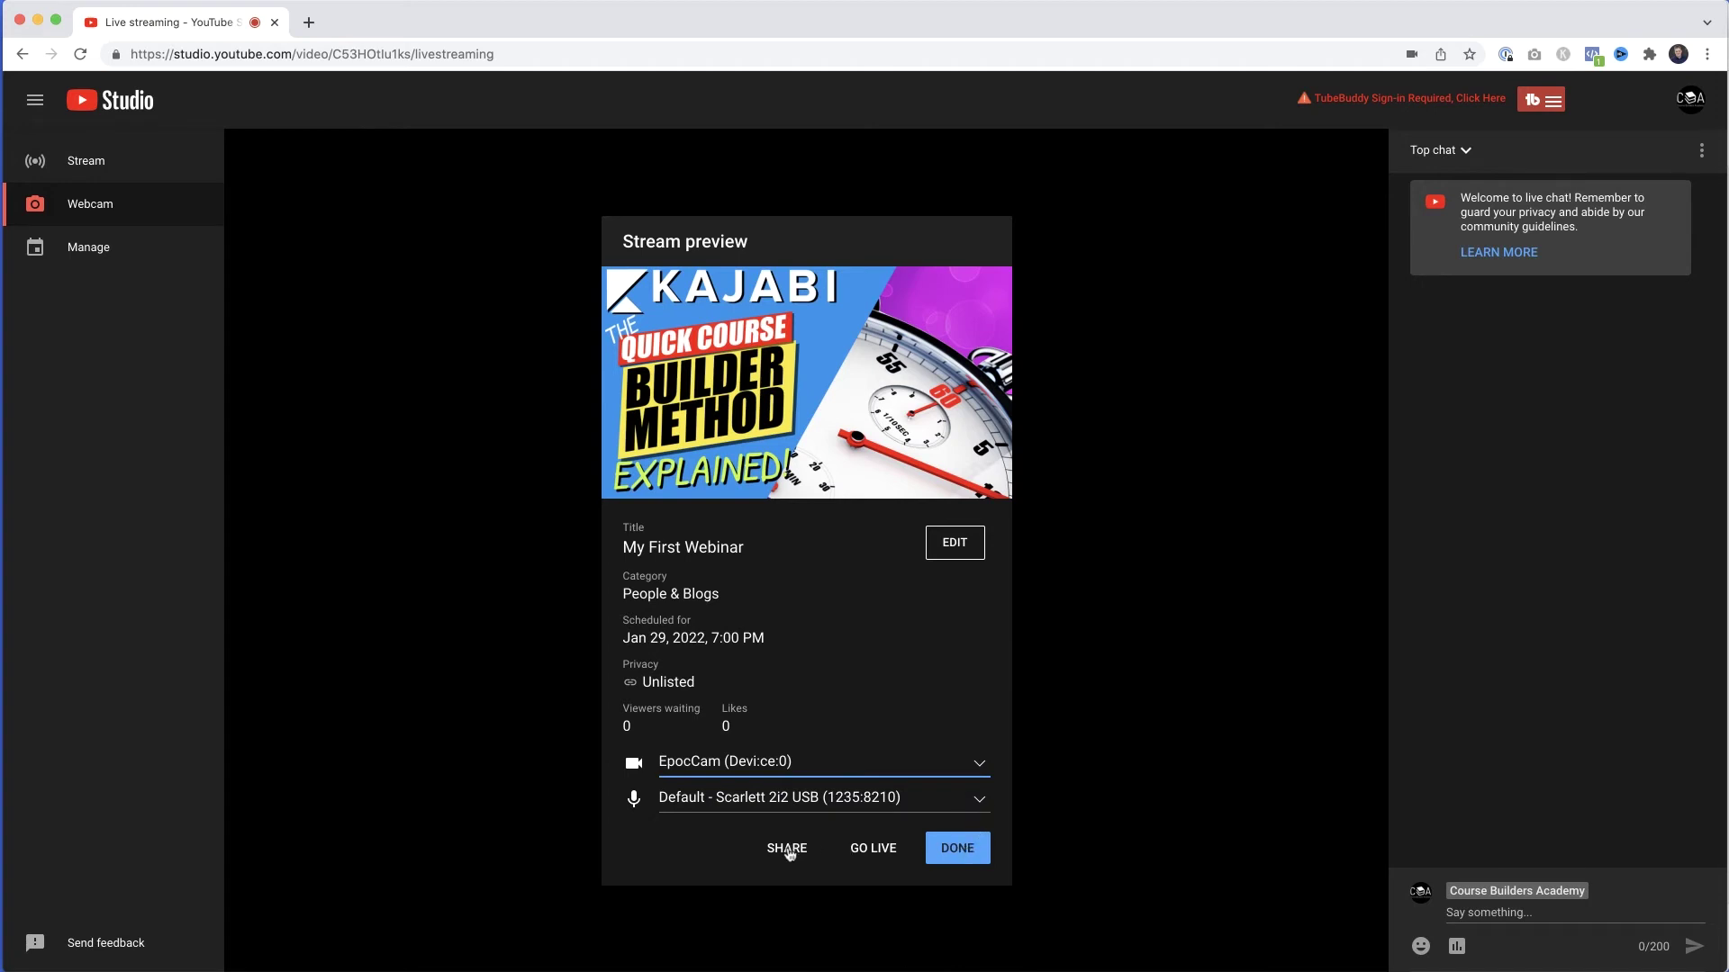
pyautogui.click(787, 850)
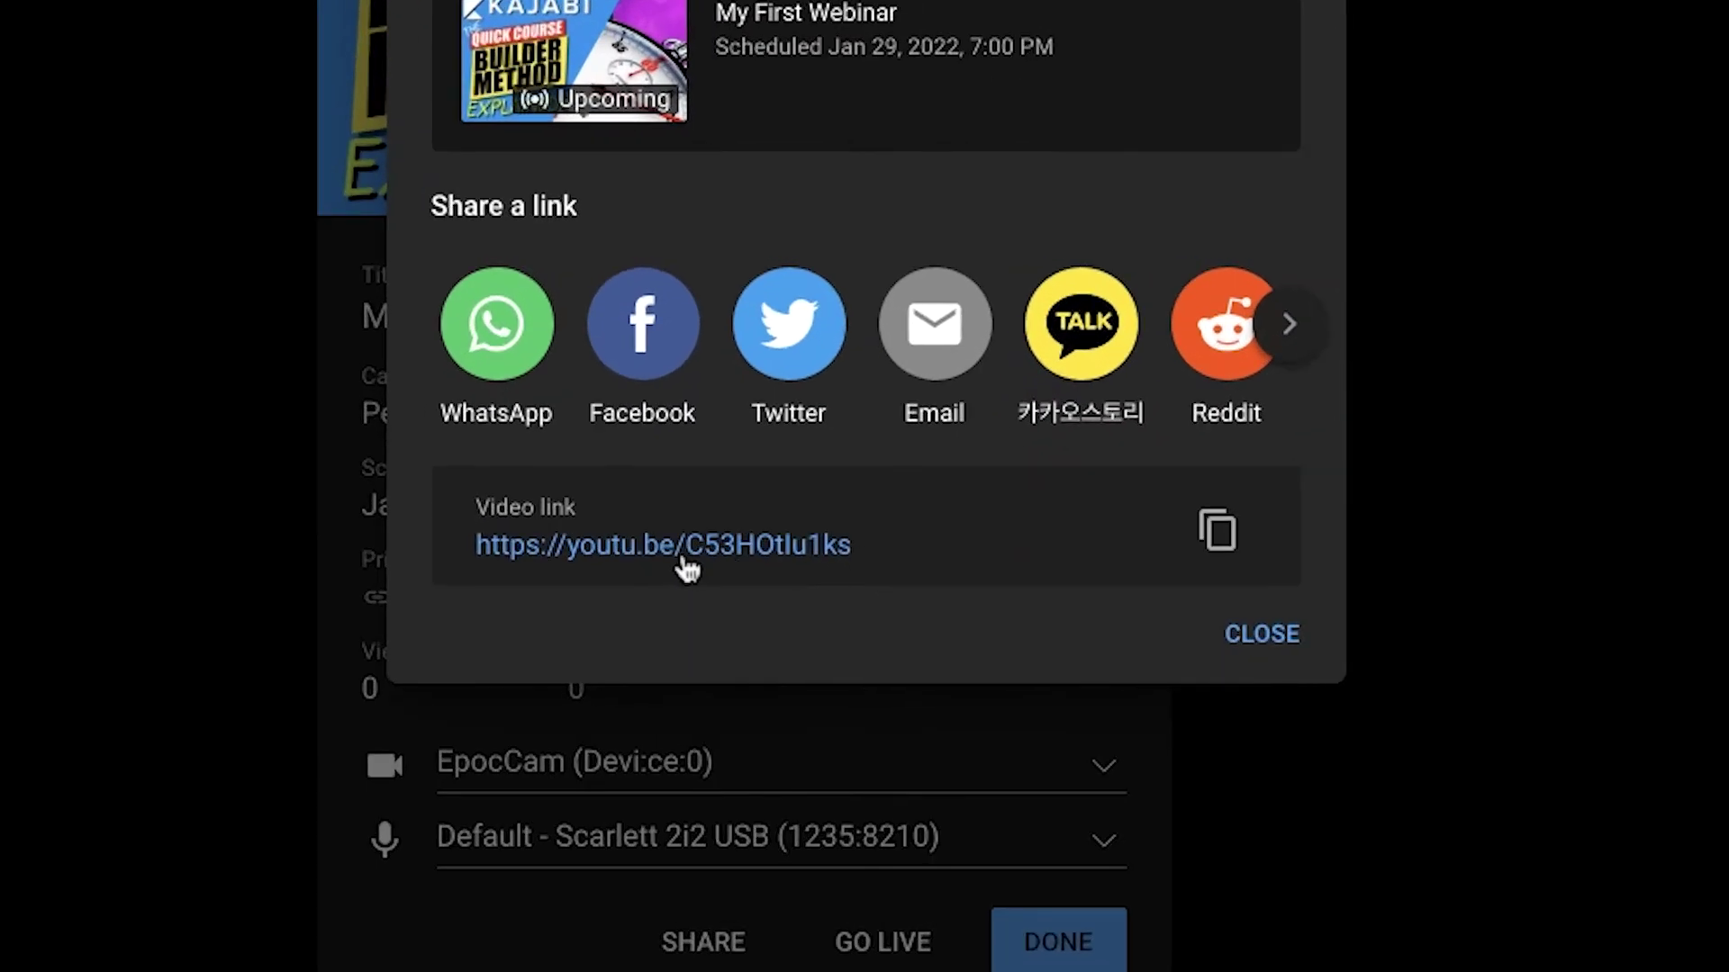
pyautogui.moveTo(870, 549); pyautogui.dragTo(692, 547)
pyautogui.press('cmd+c')
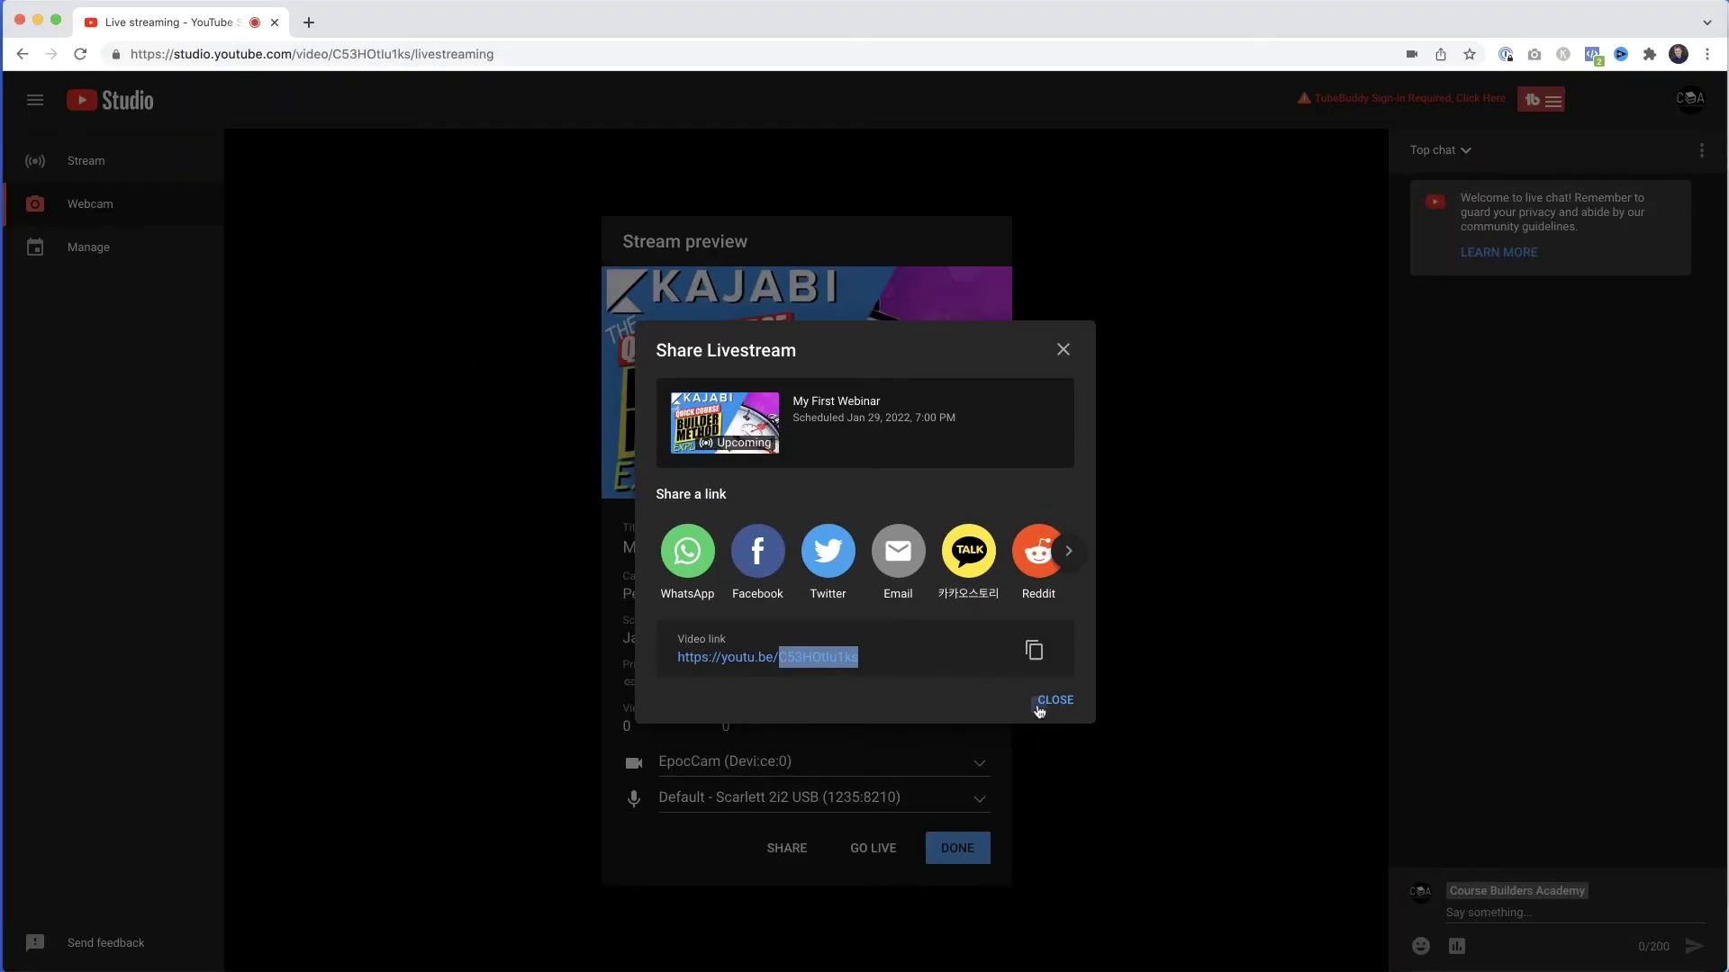
pyautogui.click(1238, 635)
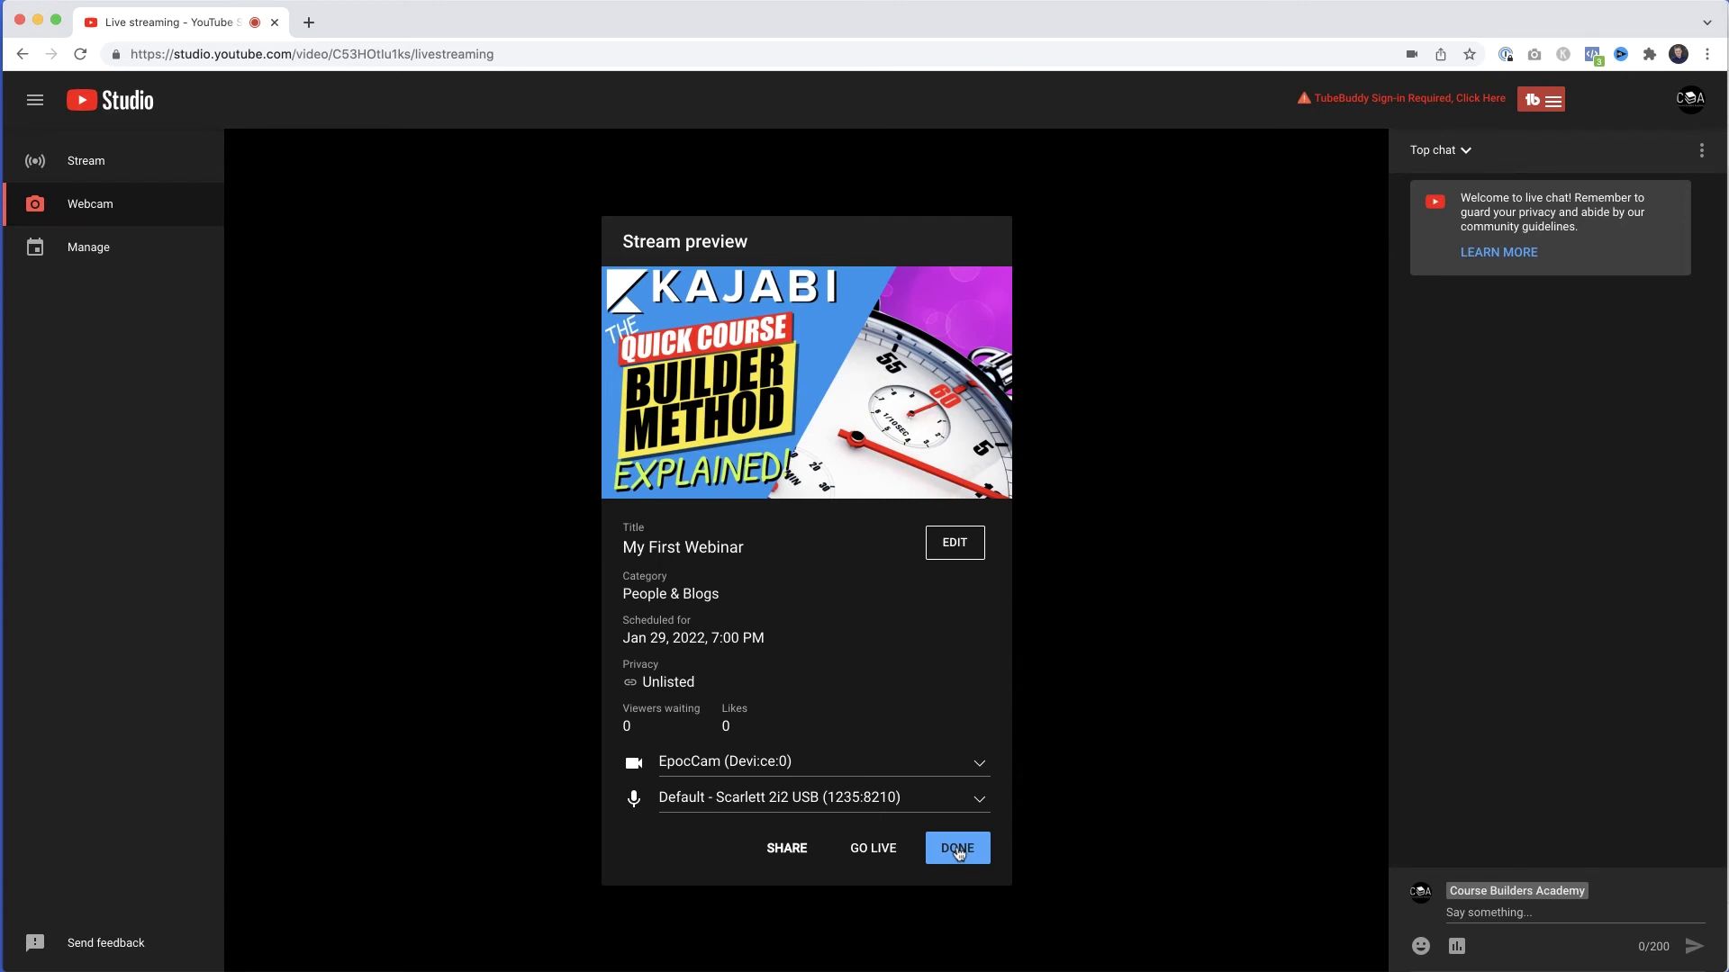
pyautogui.click(957, 852)
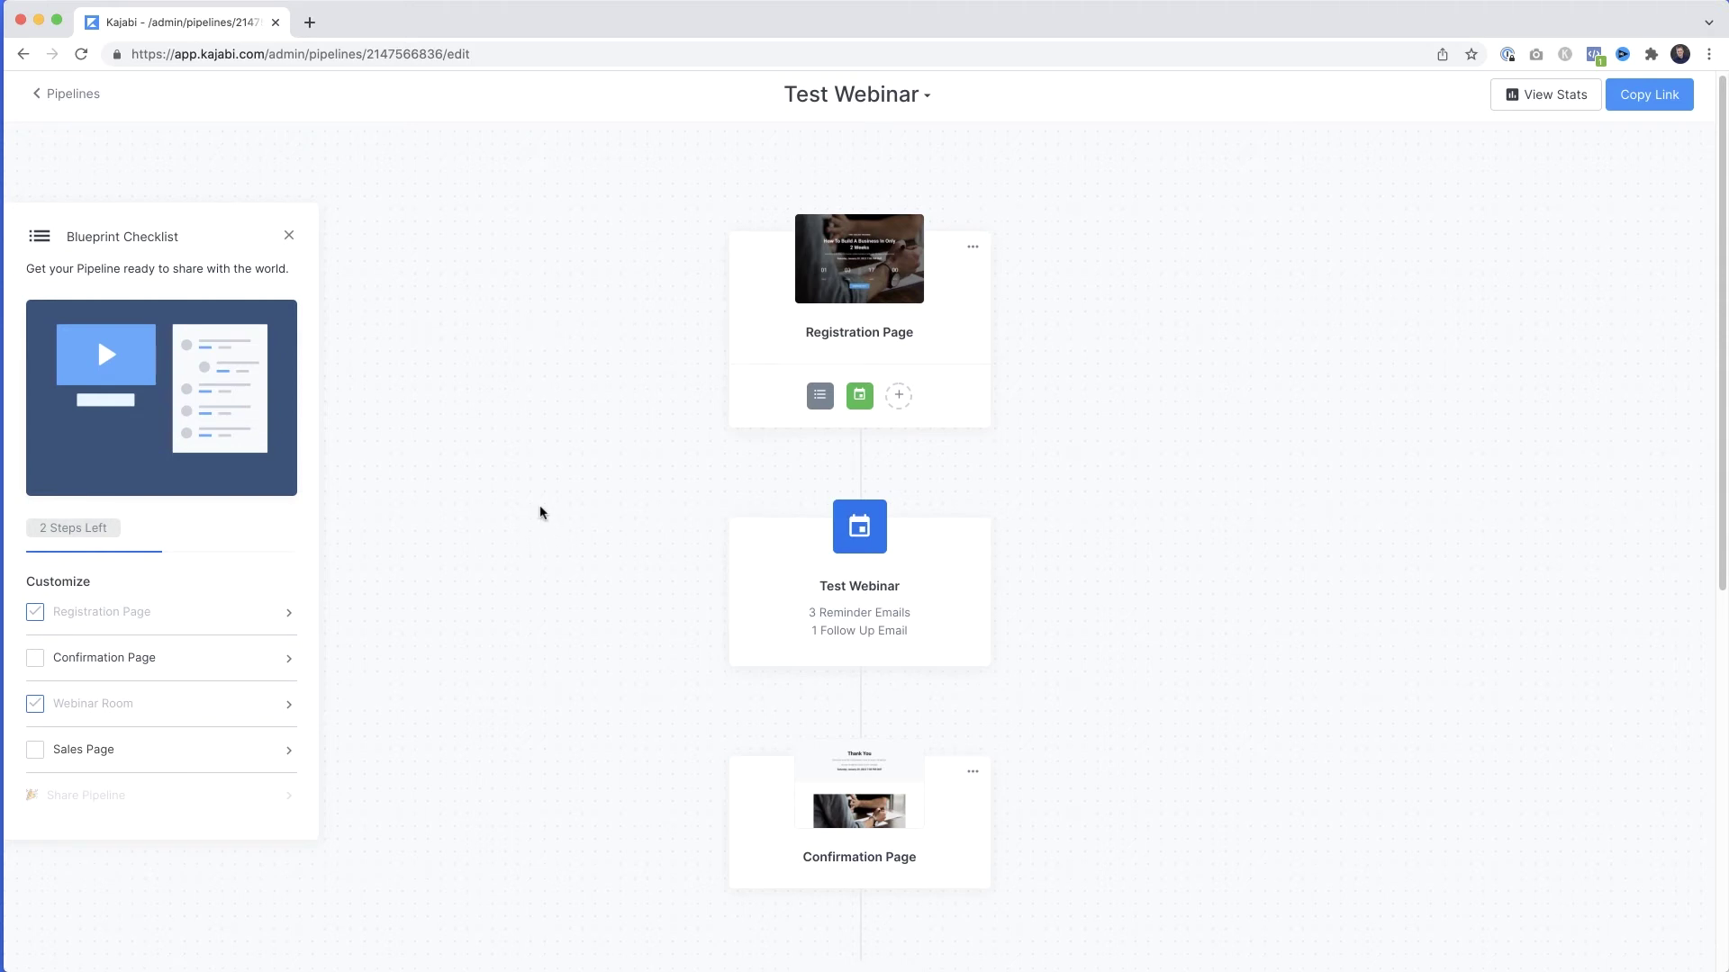
# - Switch to Kajabi, paste the copied video ID into the YouTube Live section of the pipeline's Webinar Room and save the page
pyautogui.scroll(-5, 618, 552)
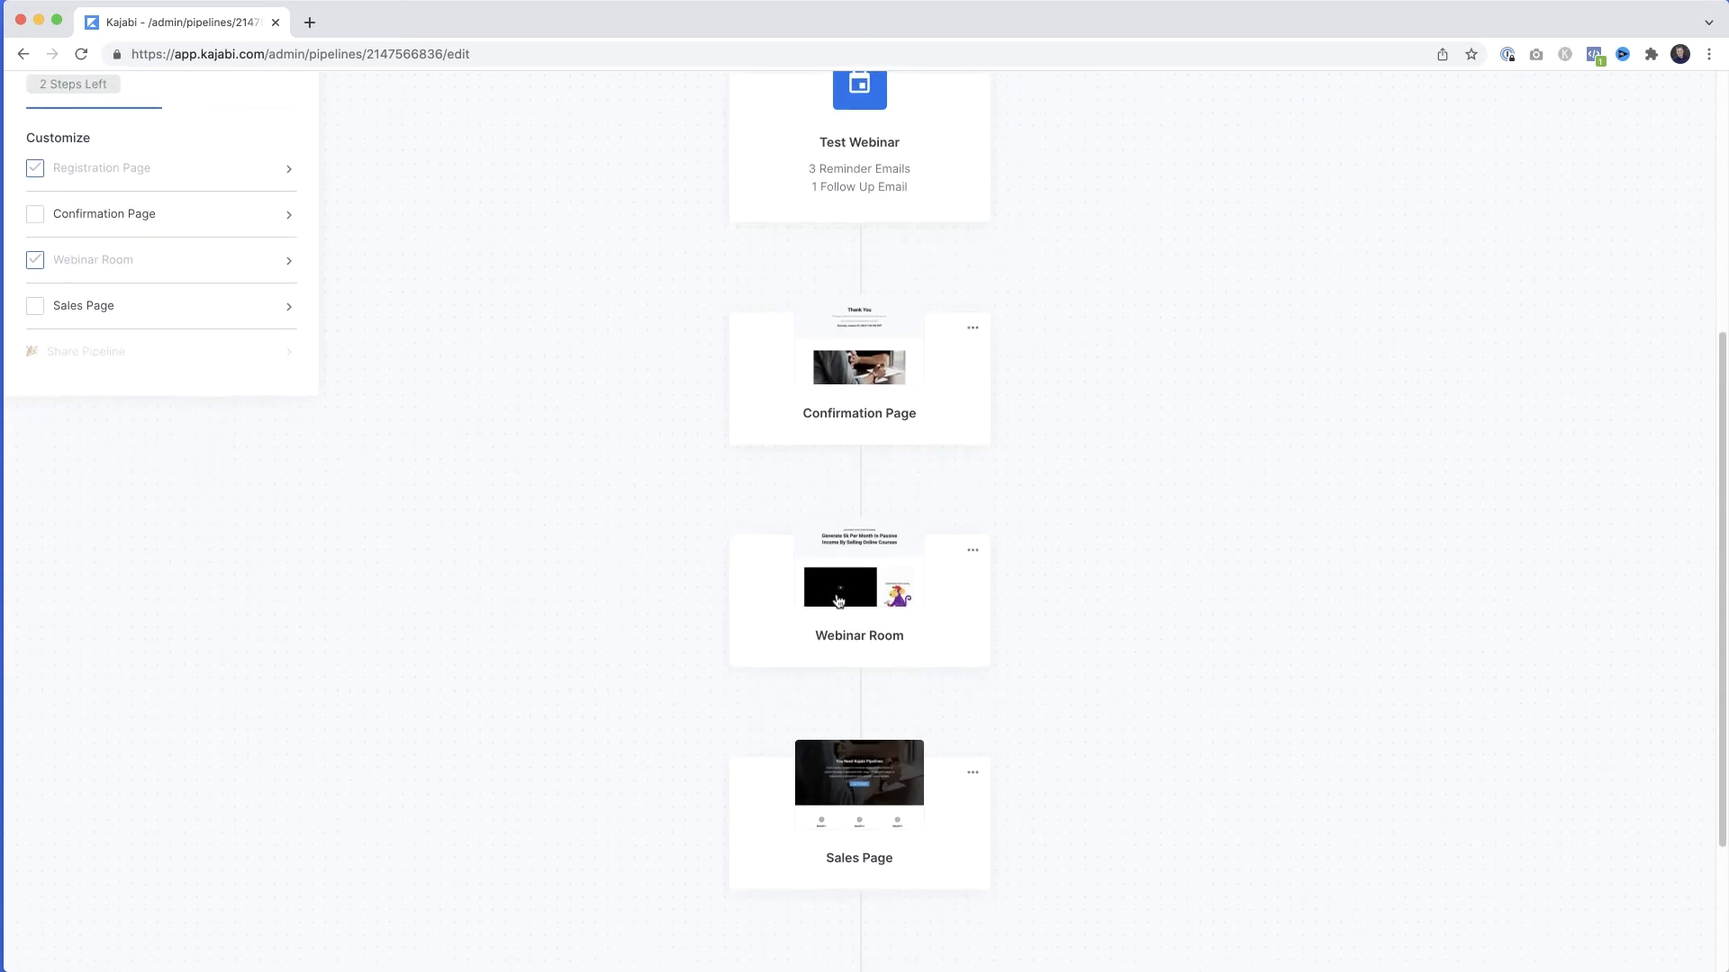
pyautogui.click(837, 592)
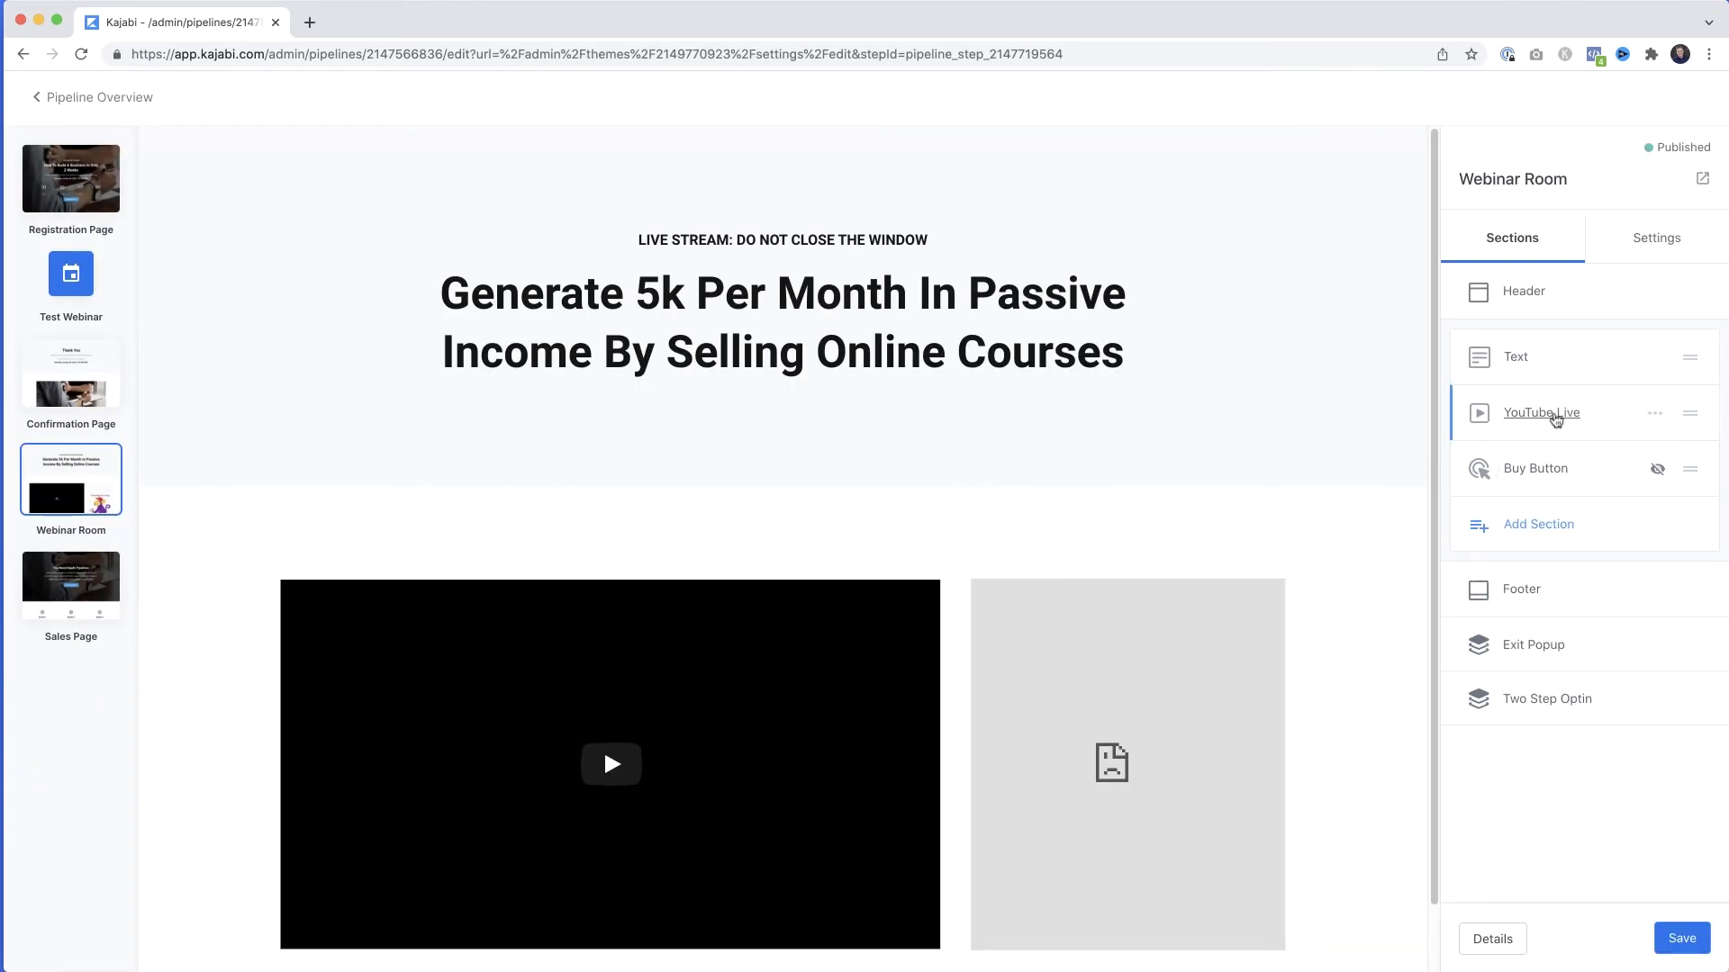
pyautogui.click(1545, 423)
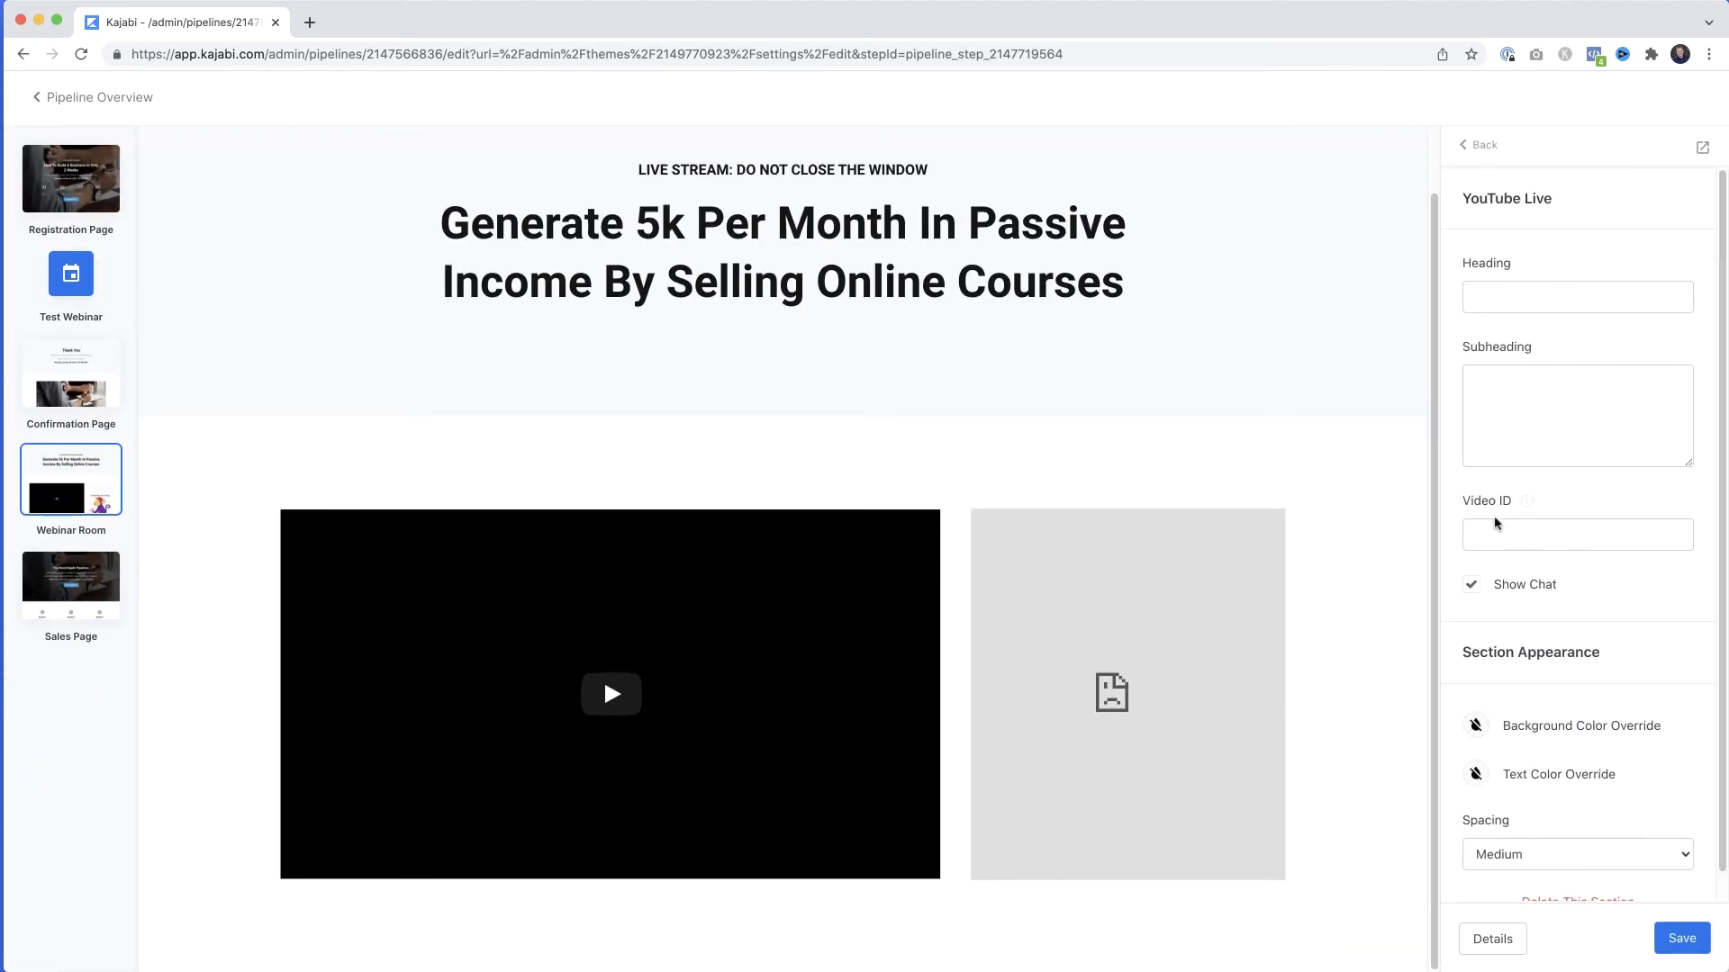
pyautogui.click(1487, 536)
pyautogui.press('cmd+v')
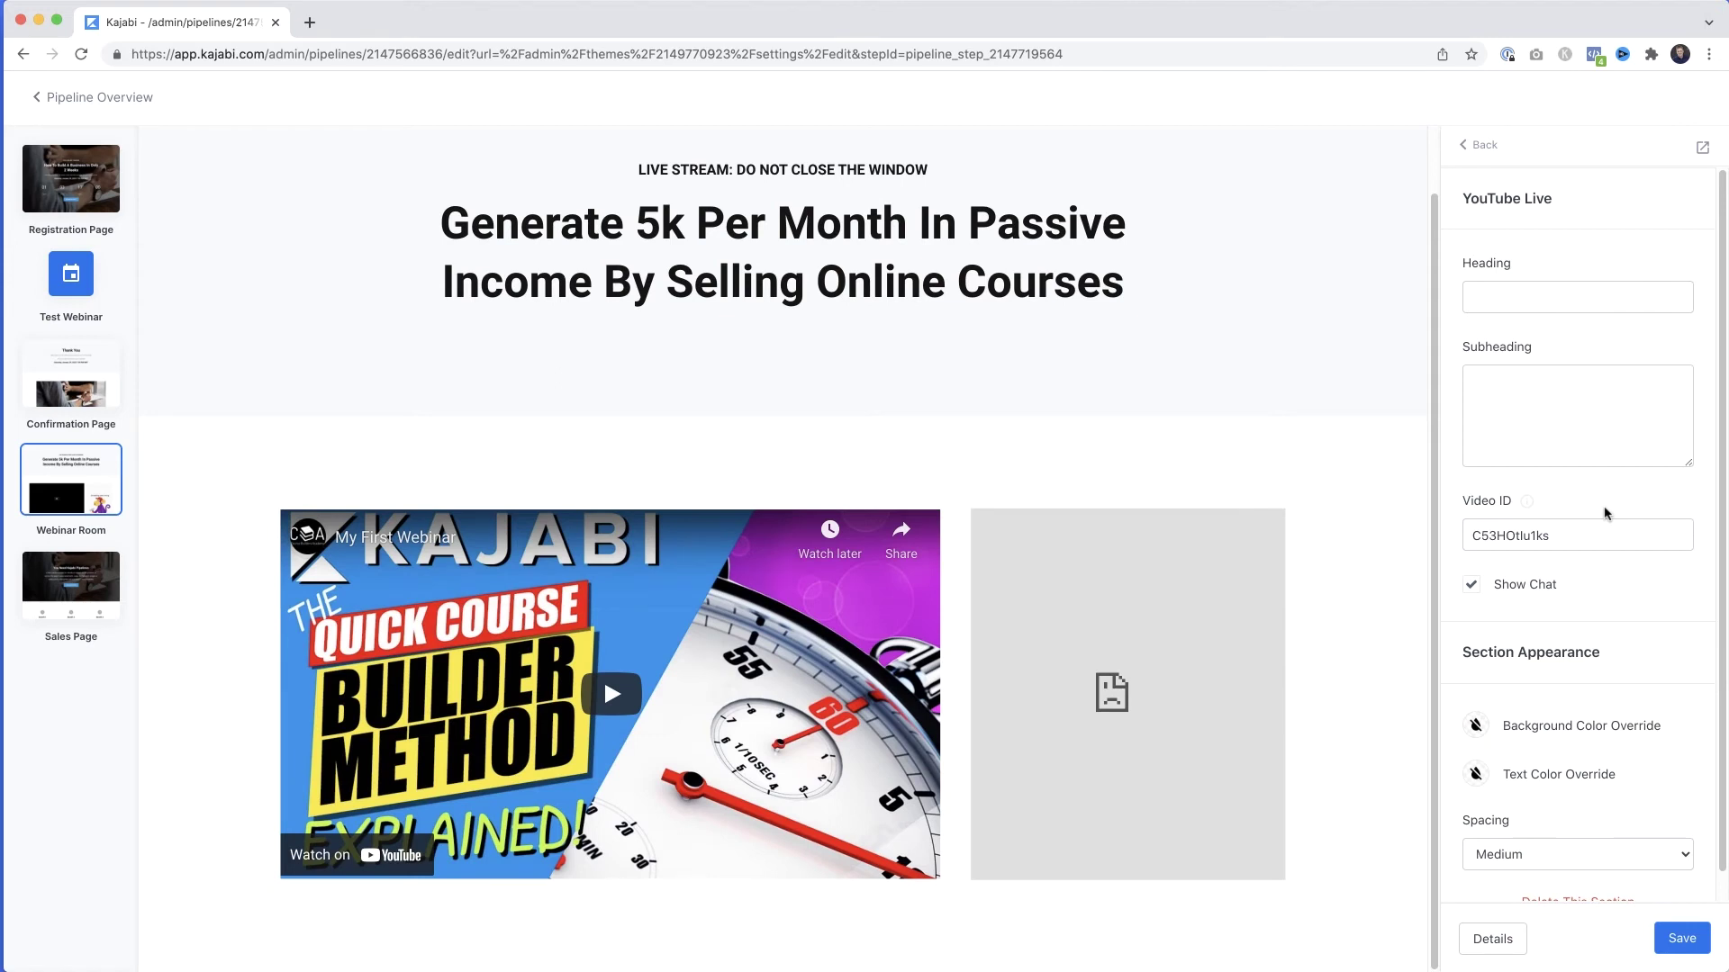
pyautogui.moveTo(685, 651)
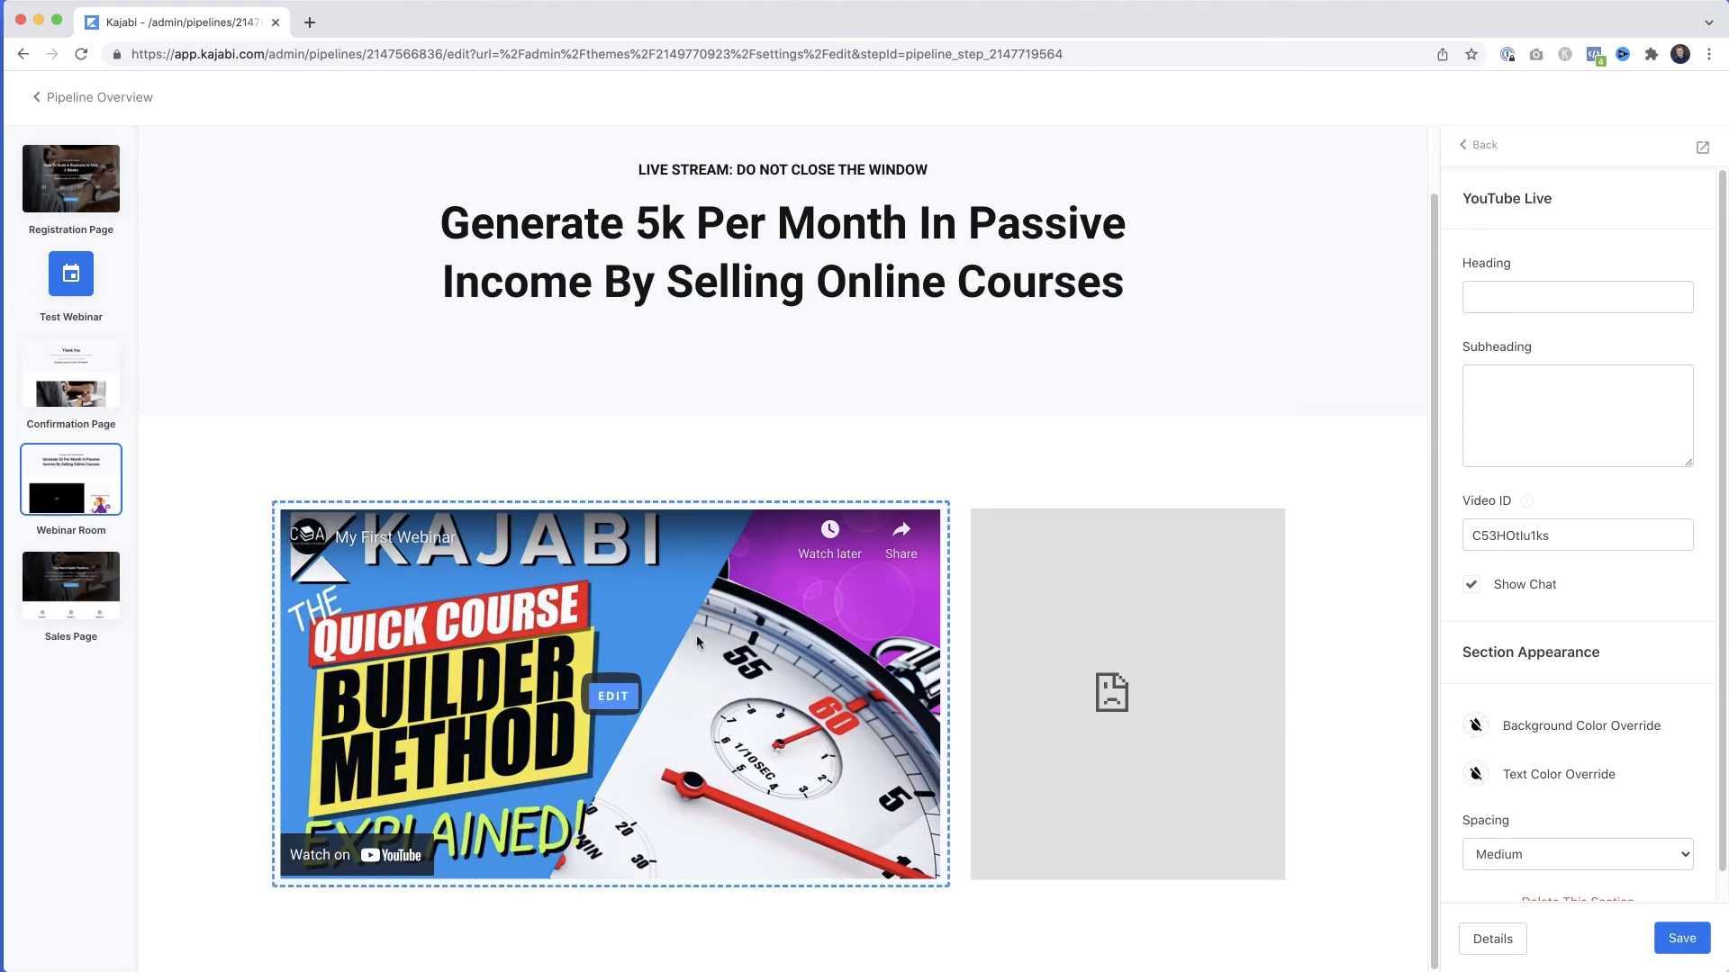
pyautogui.click(1684, 940)
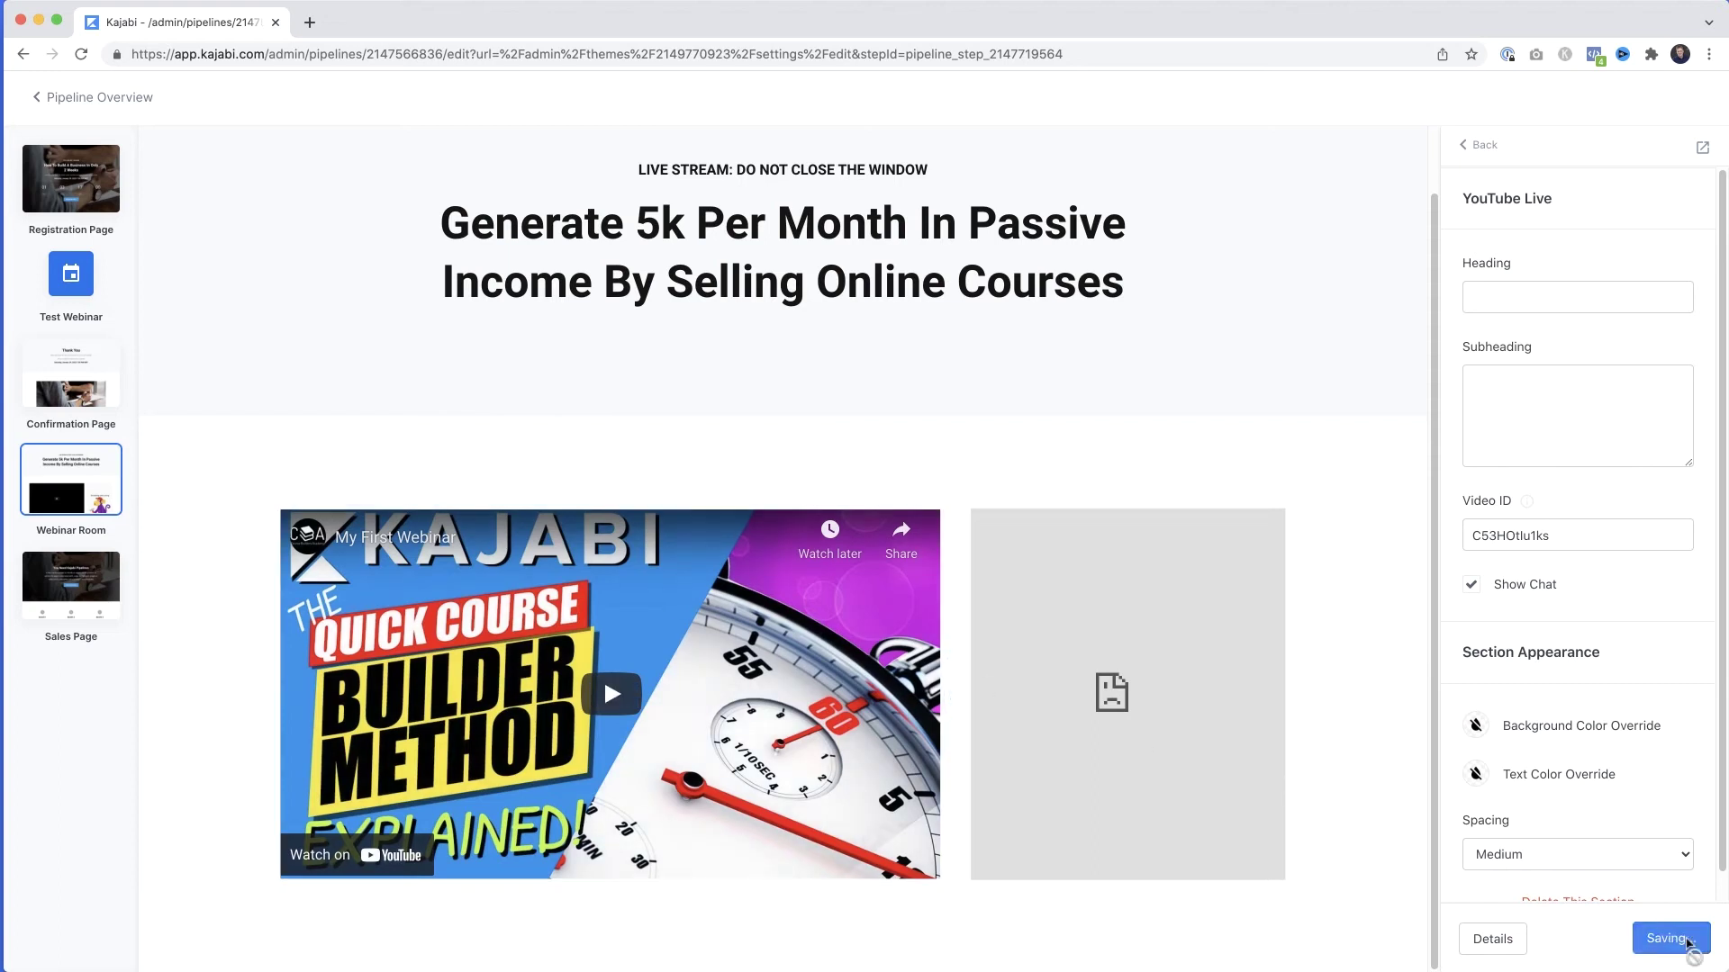
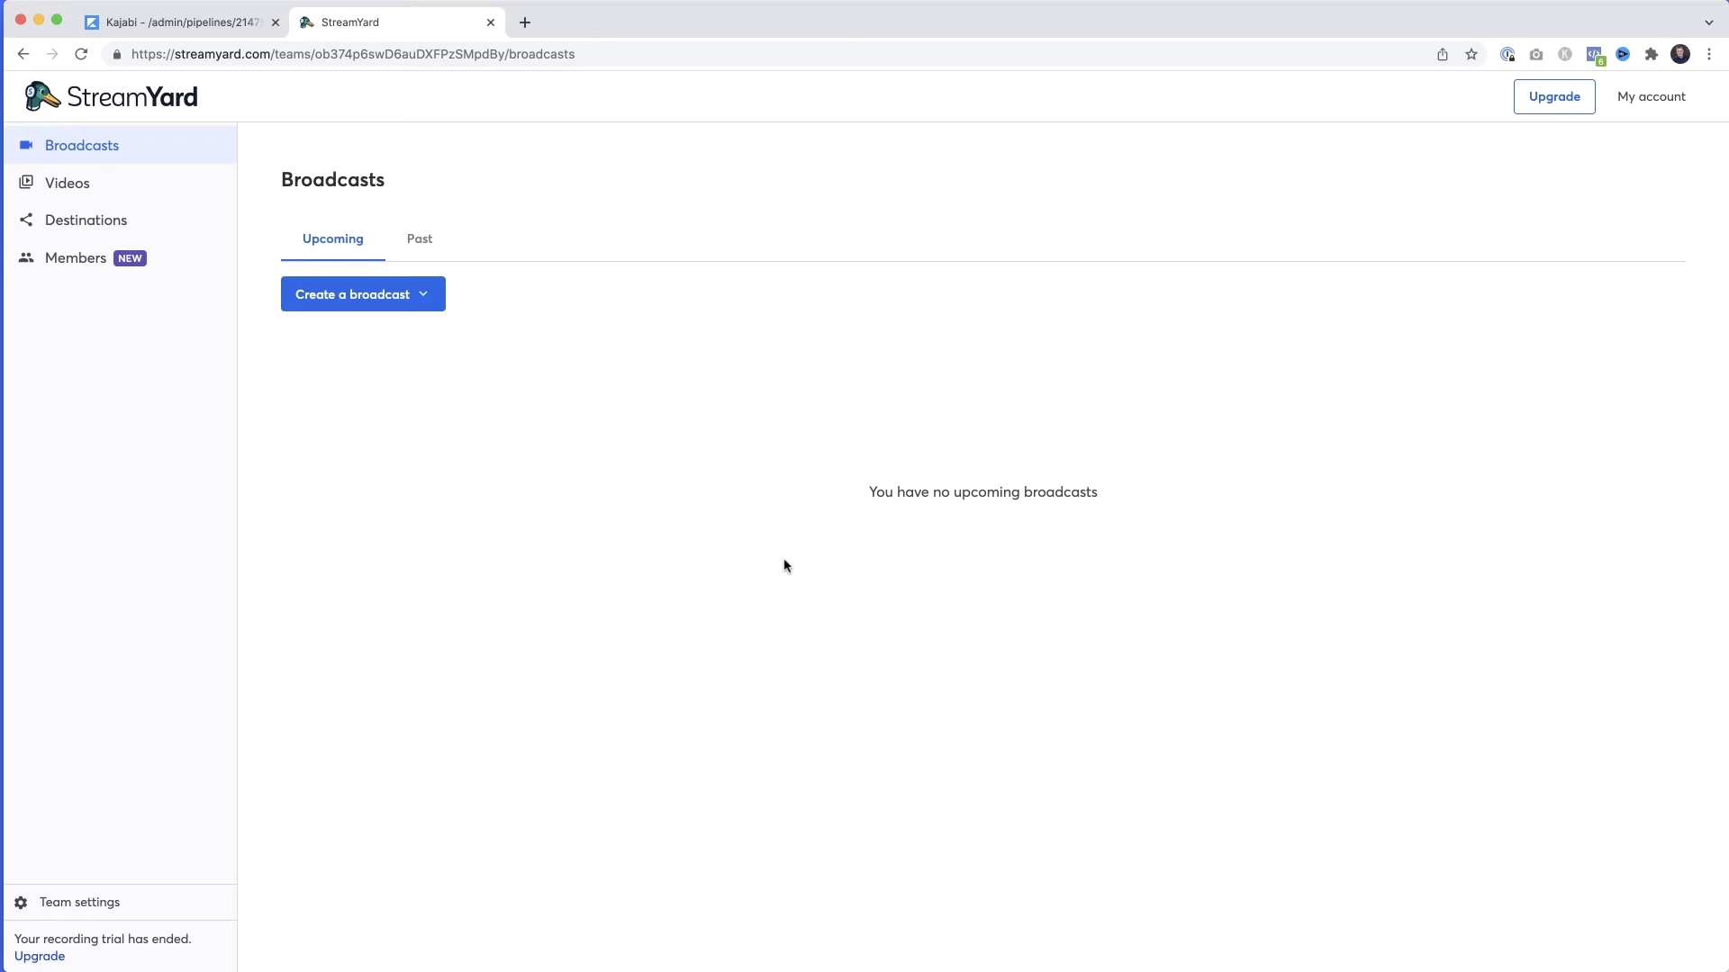
# - Switch to StreamYard and start a new broadcast to the YouTube channel titled "My First Webinar"
pyautogui.click(372, 296)
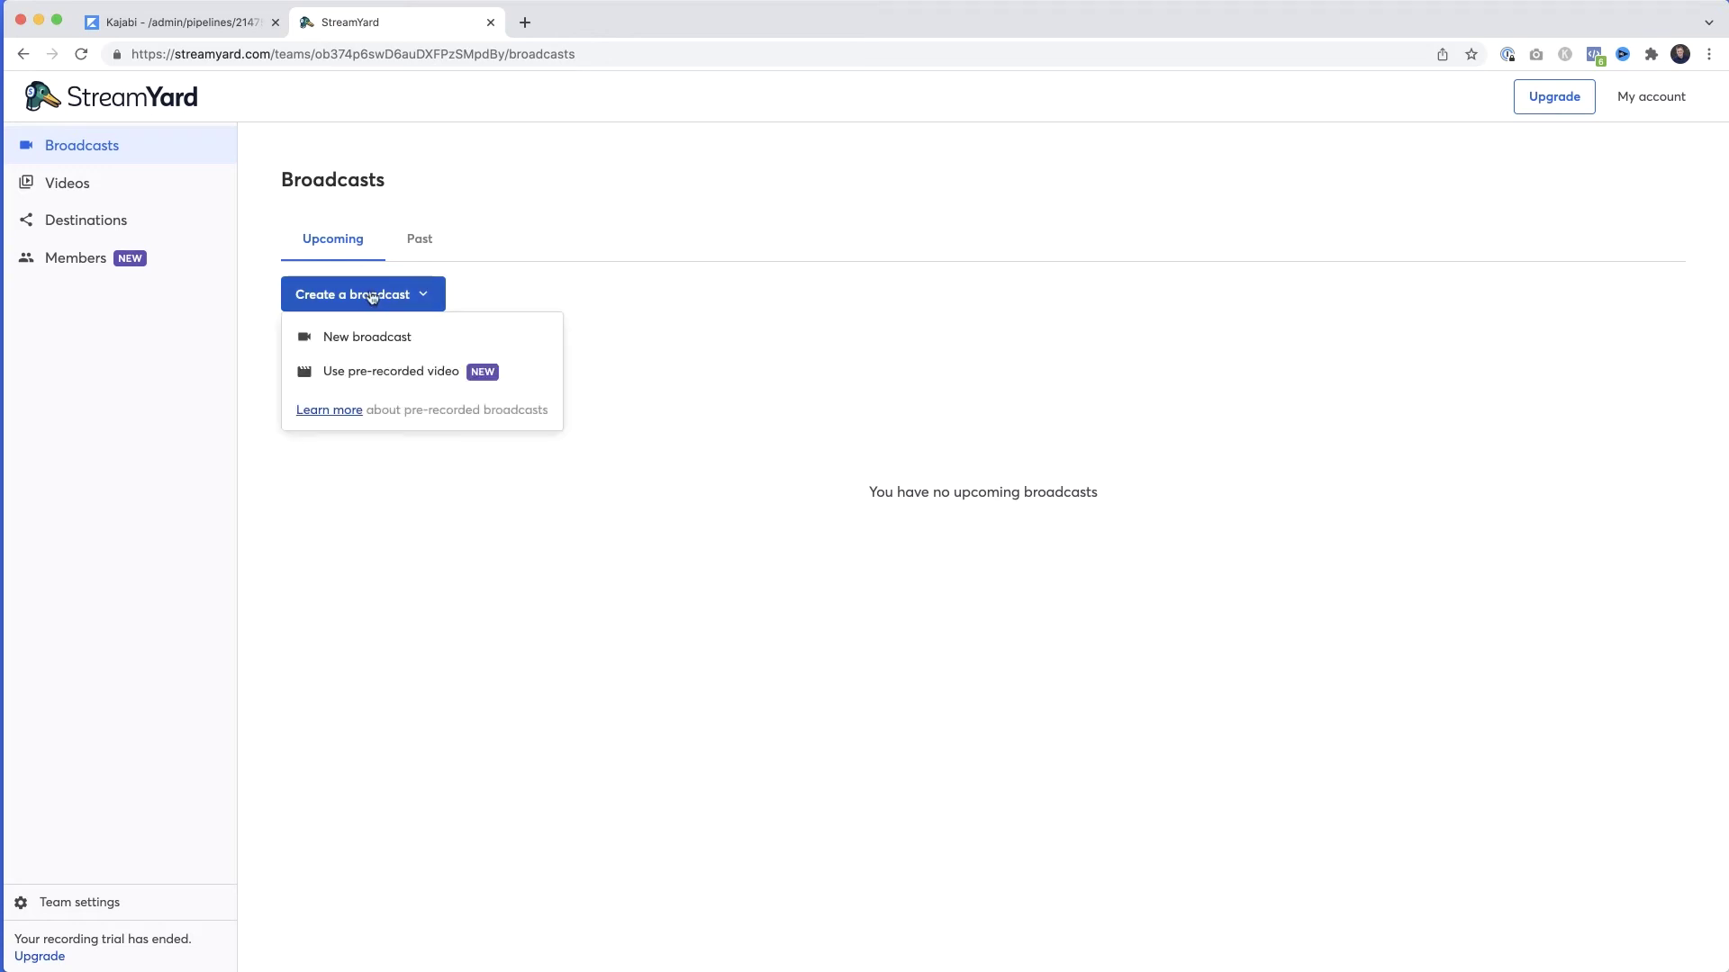
pyautogui.click(372, 339)
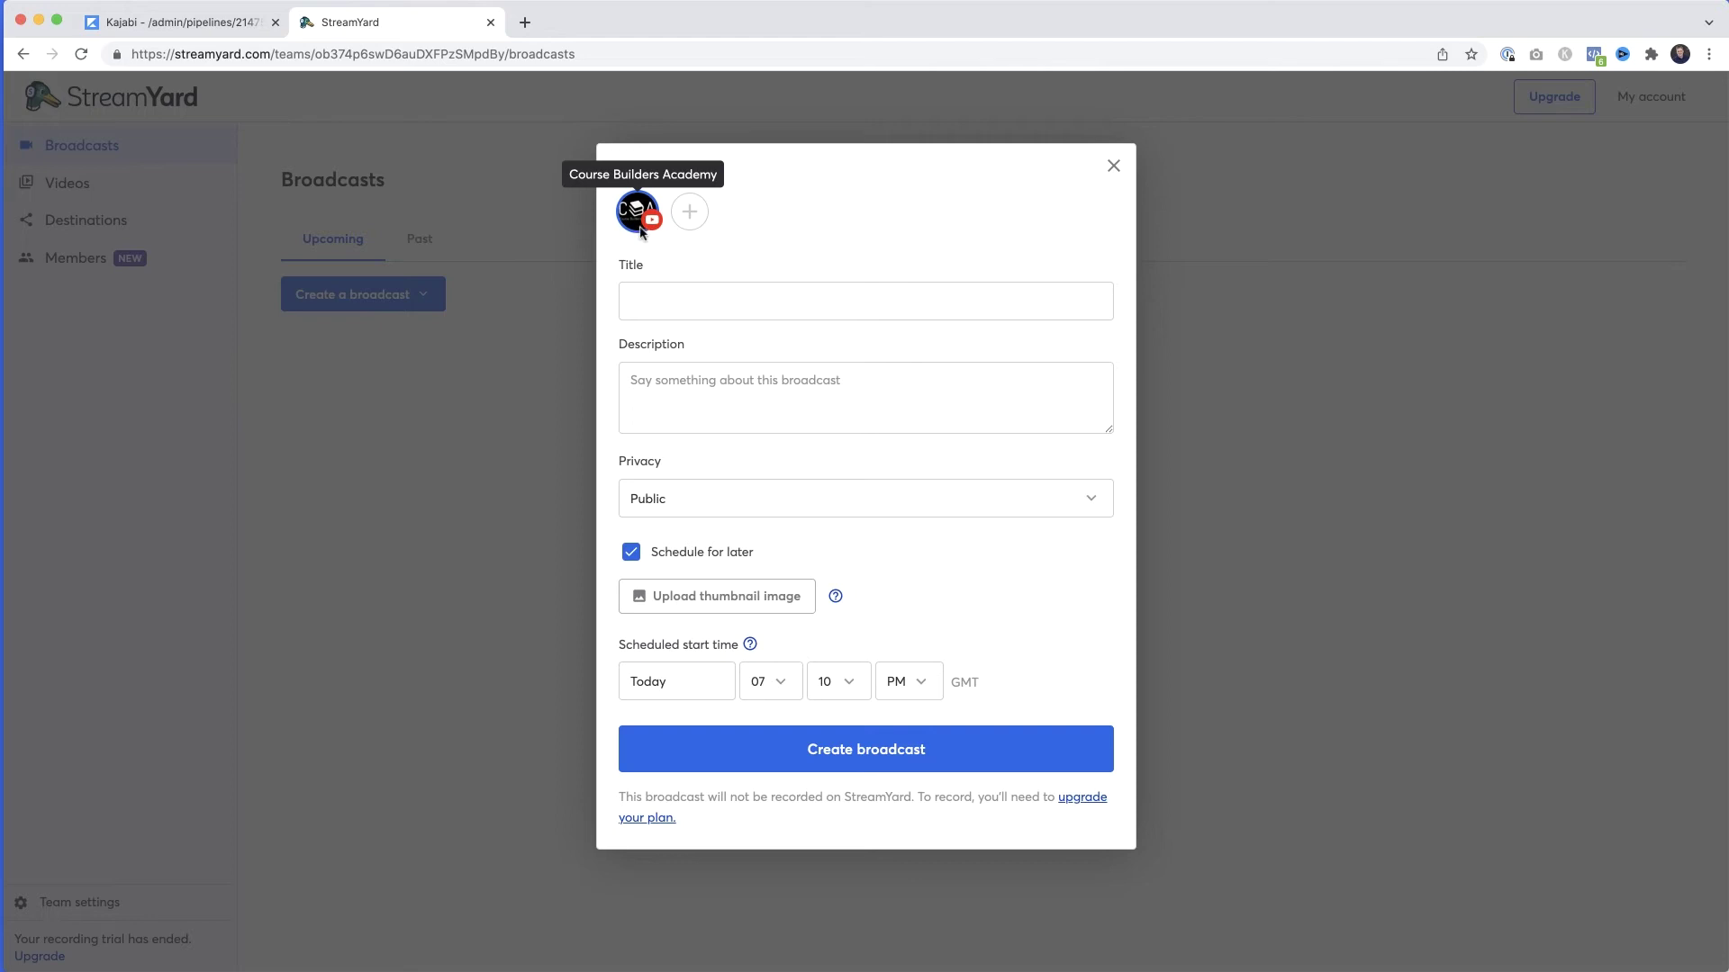
pyautogui.click(674, 301)
pyautogui.write('My First Webinar')
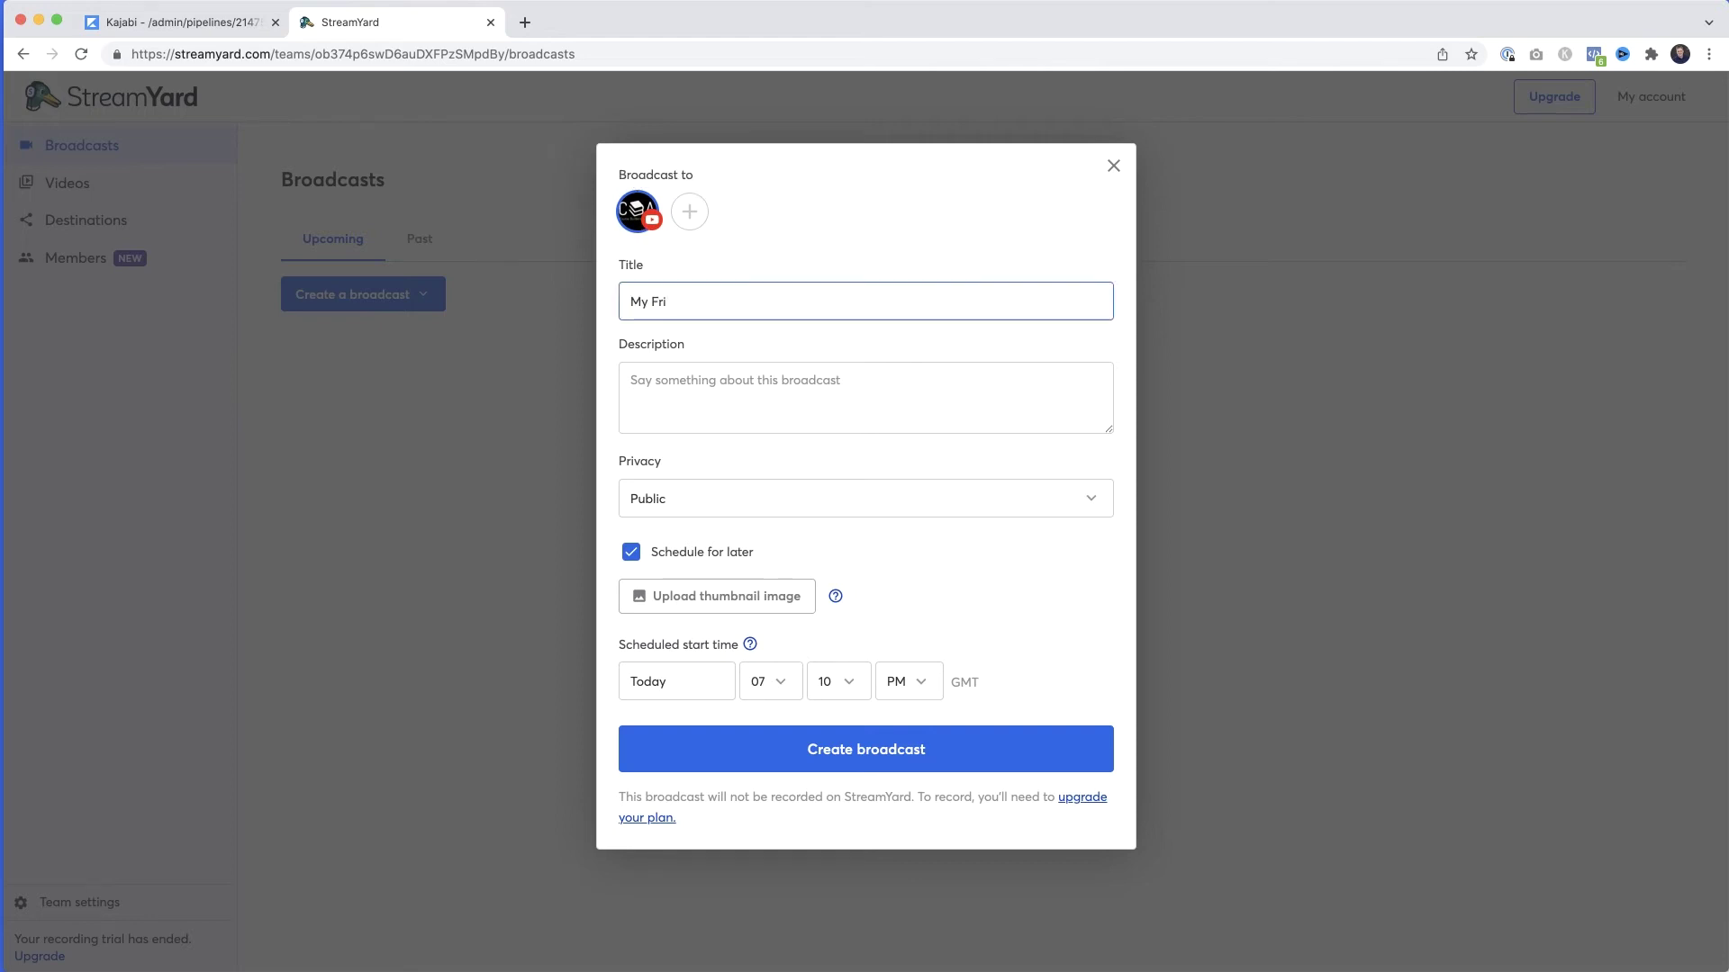
# - Describe the broadcast as "Learning About Kajabi" and set its privacy to Unlisted
pyautogui.click(673, 384)
pyautogui.write('Learning About Kajabi')
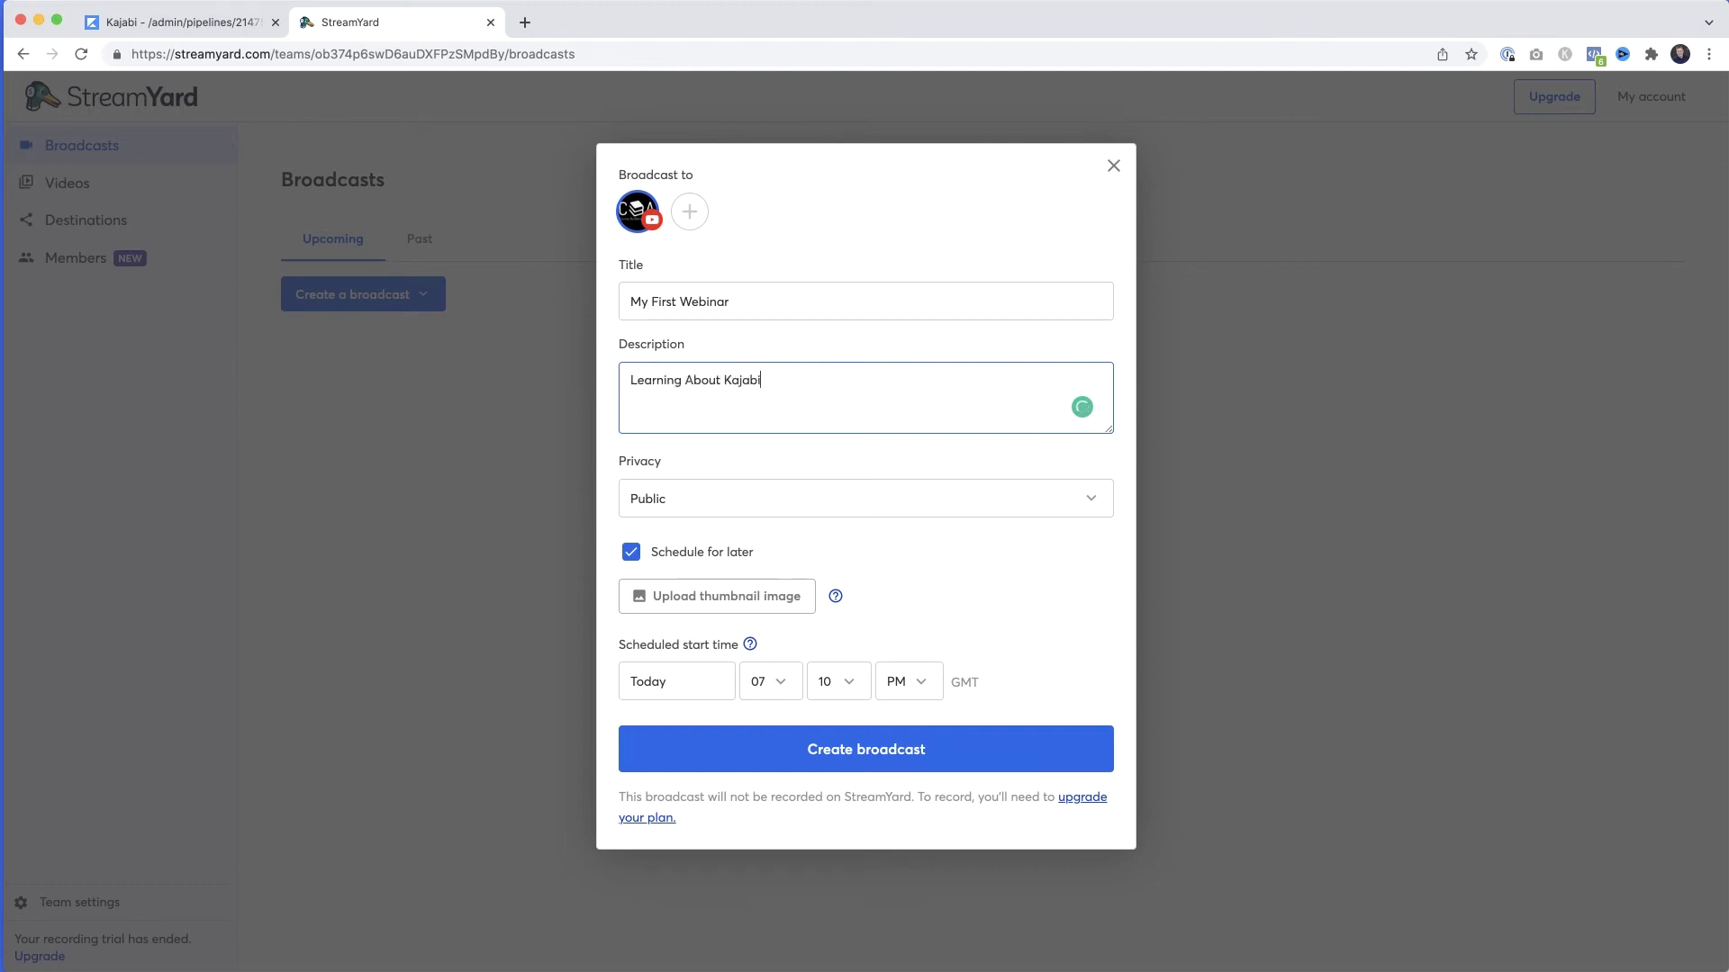
pyautogui.click(1060, 496)
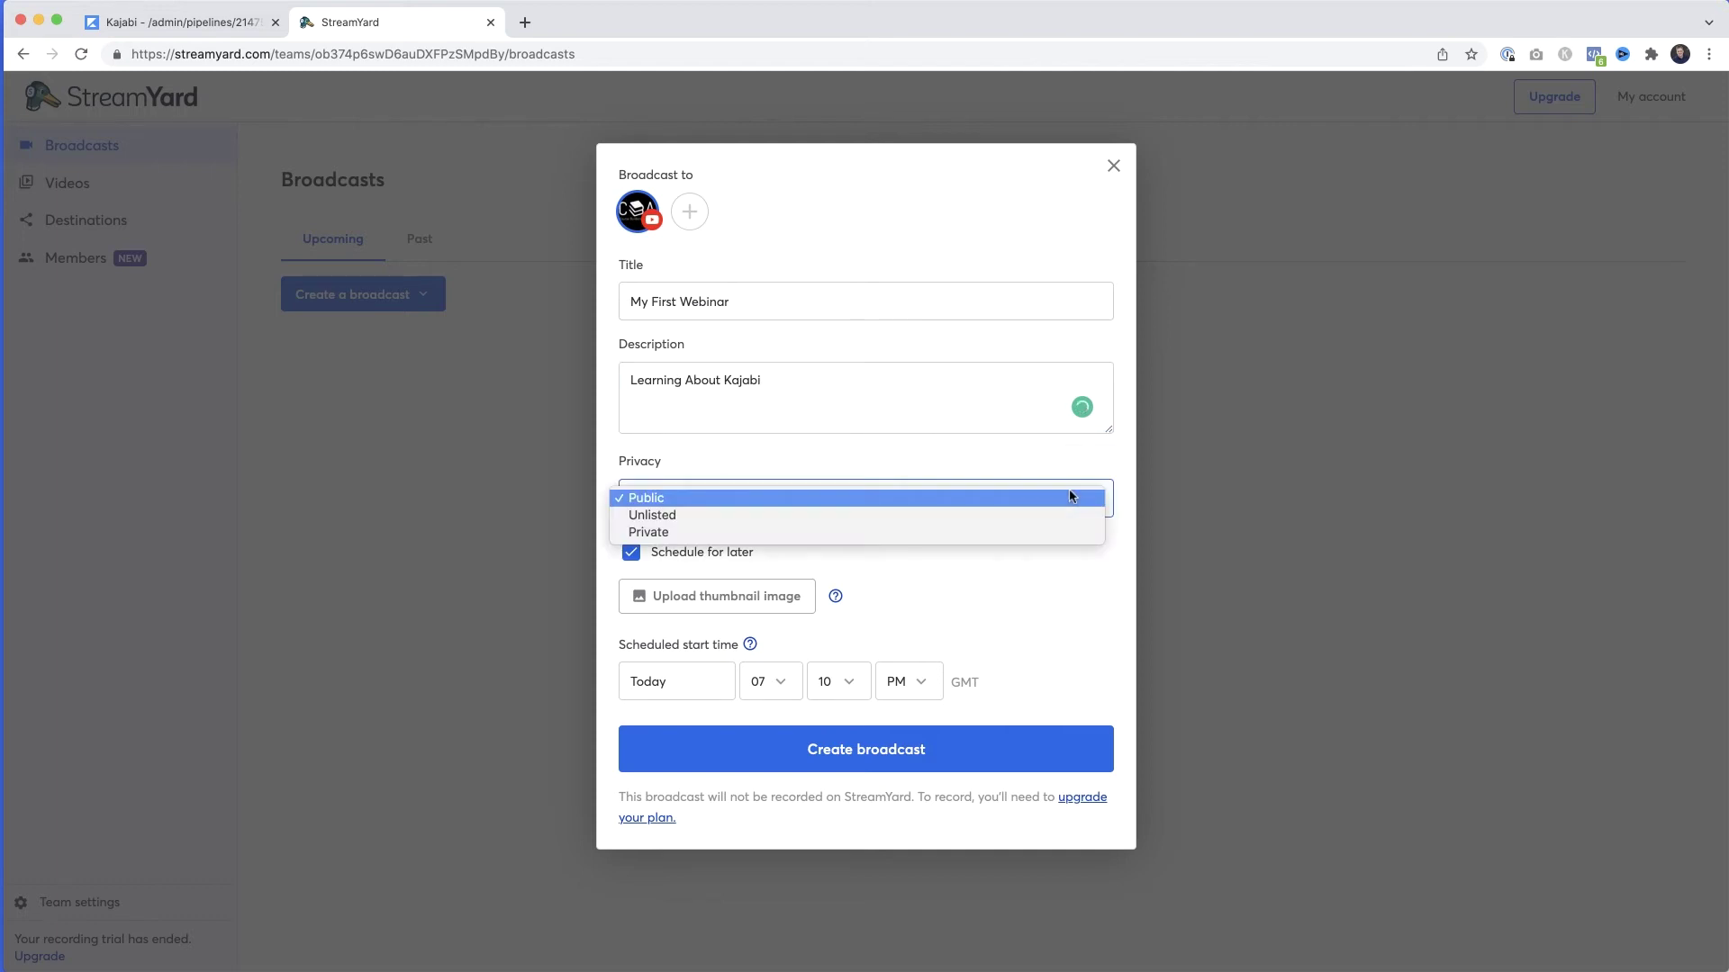
pyautogui.click(916, 516)
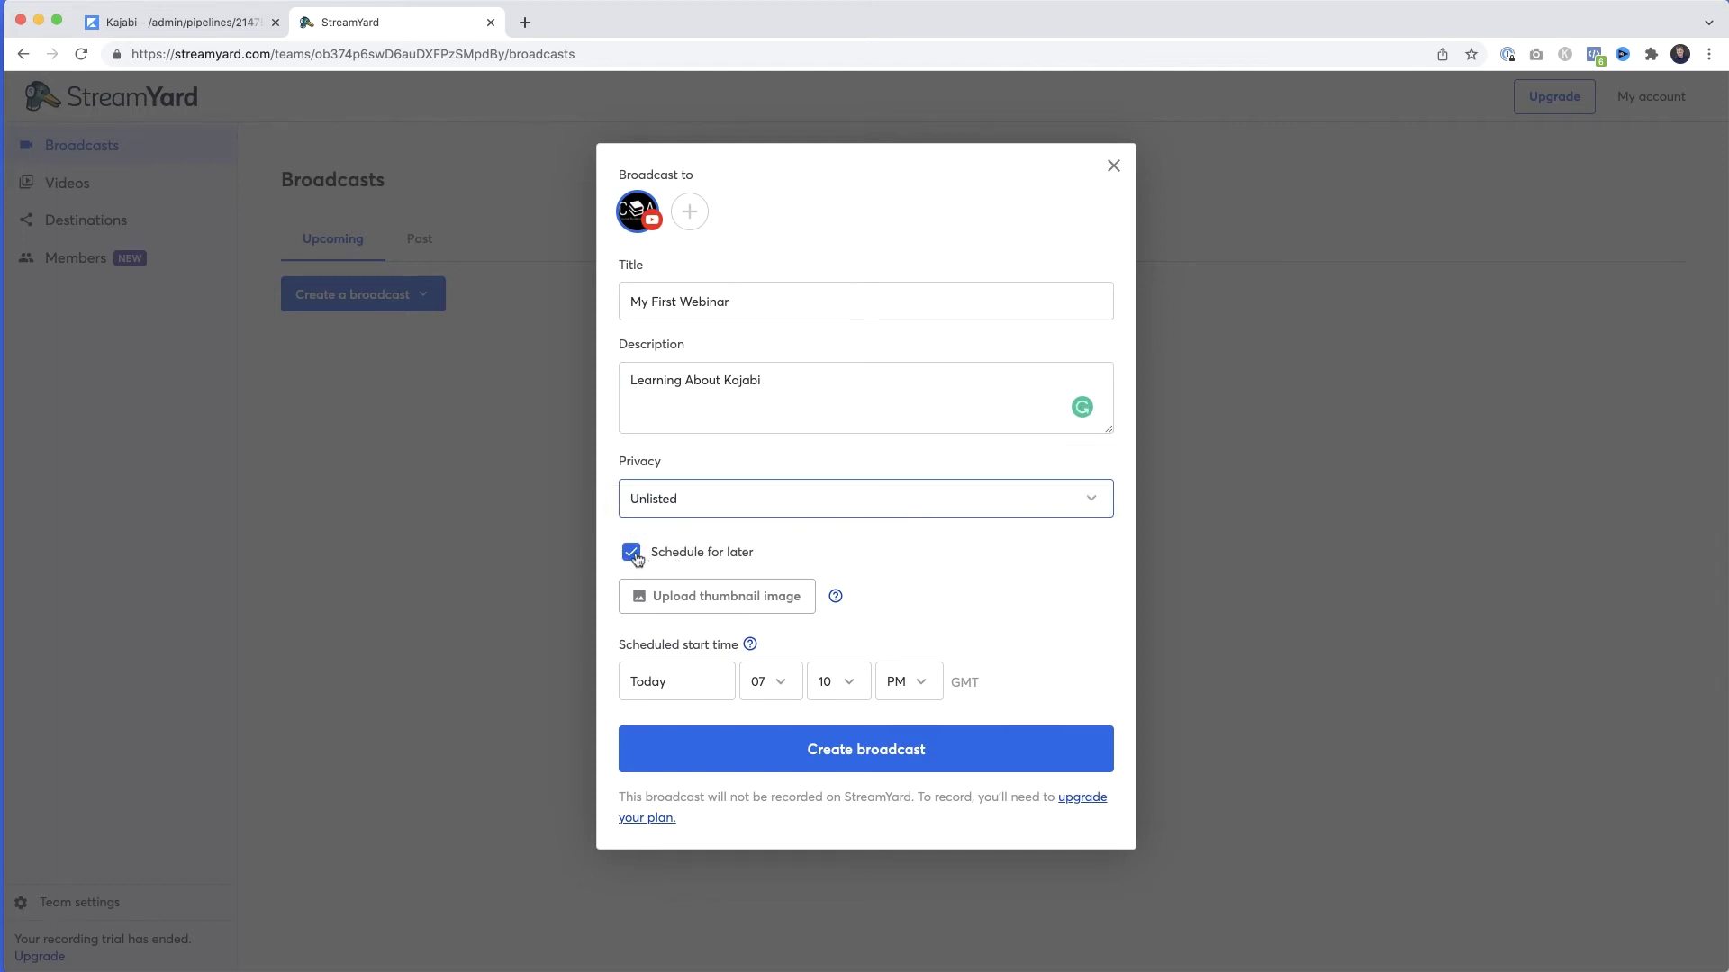
# - Upload "Kajabi How To Create An Online Course 3 copy.png" as the broadcast's thumbnail image
pyautogui.click(733, 597)
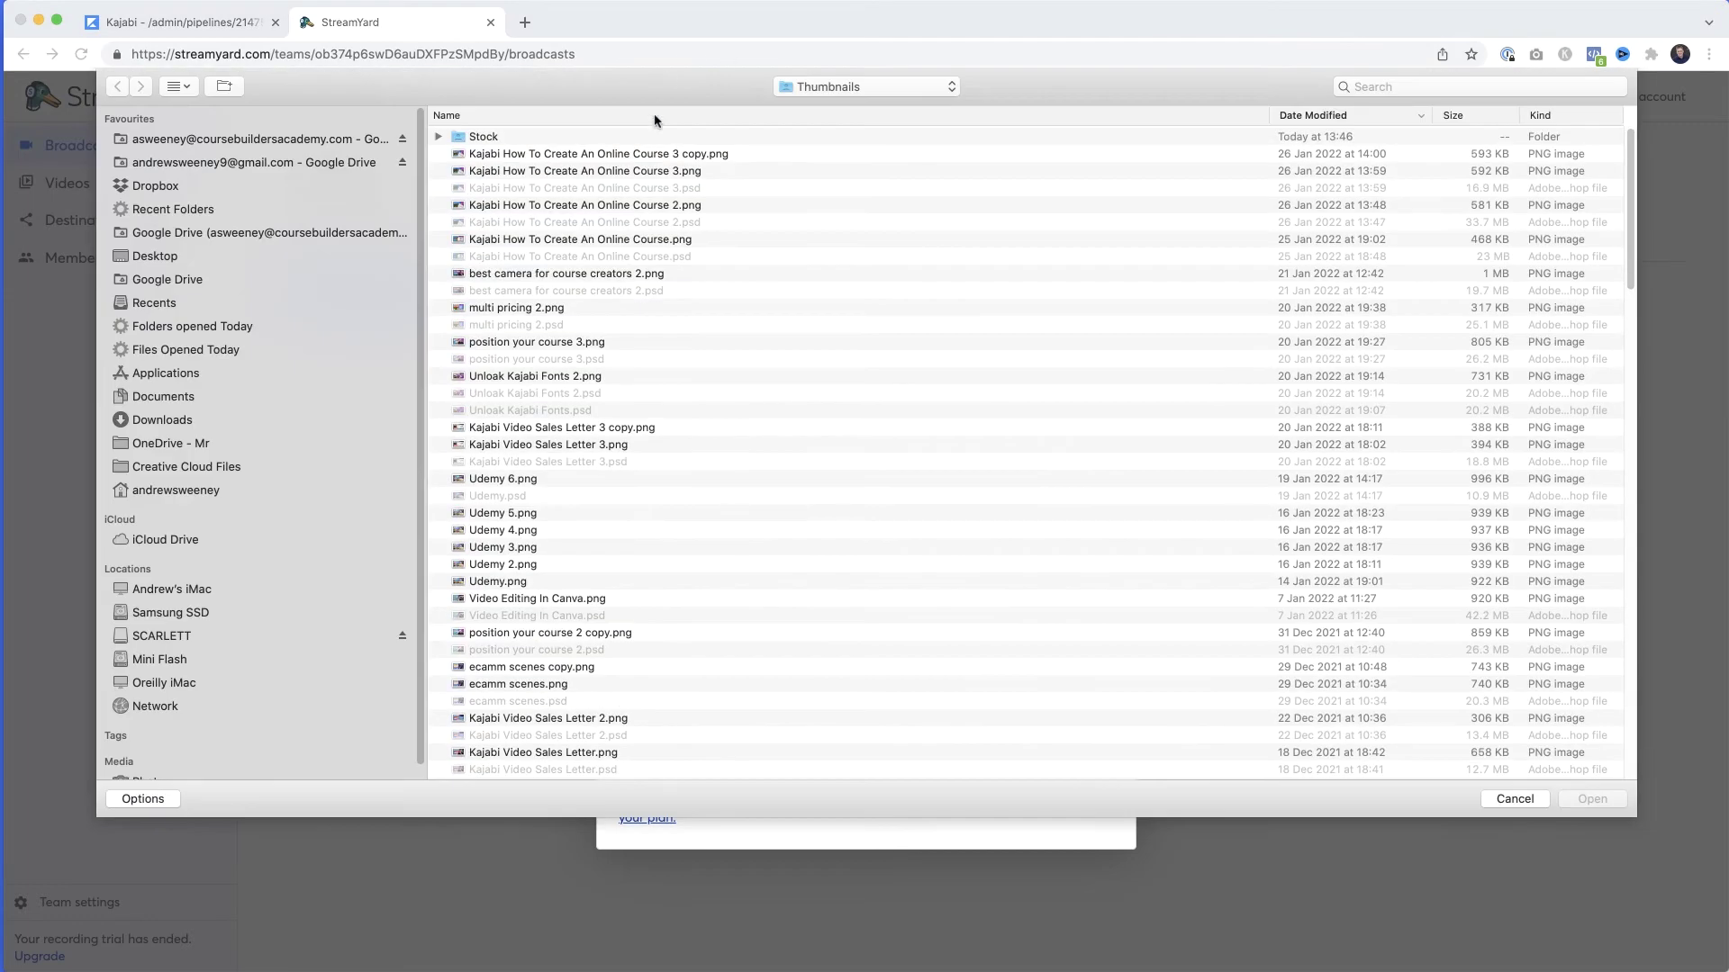
pyautogui.click(647, 156)
pyautogui.click(1598, 800)
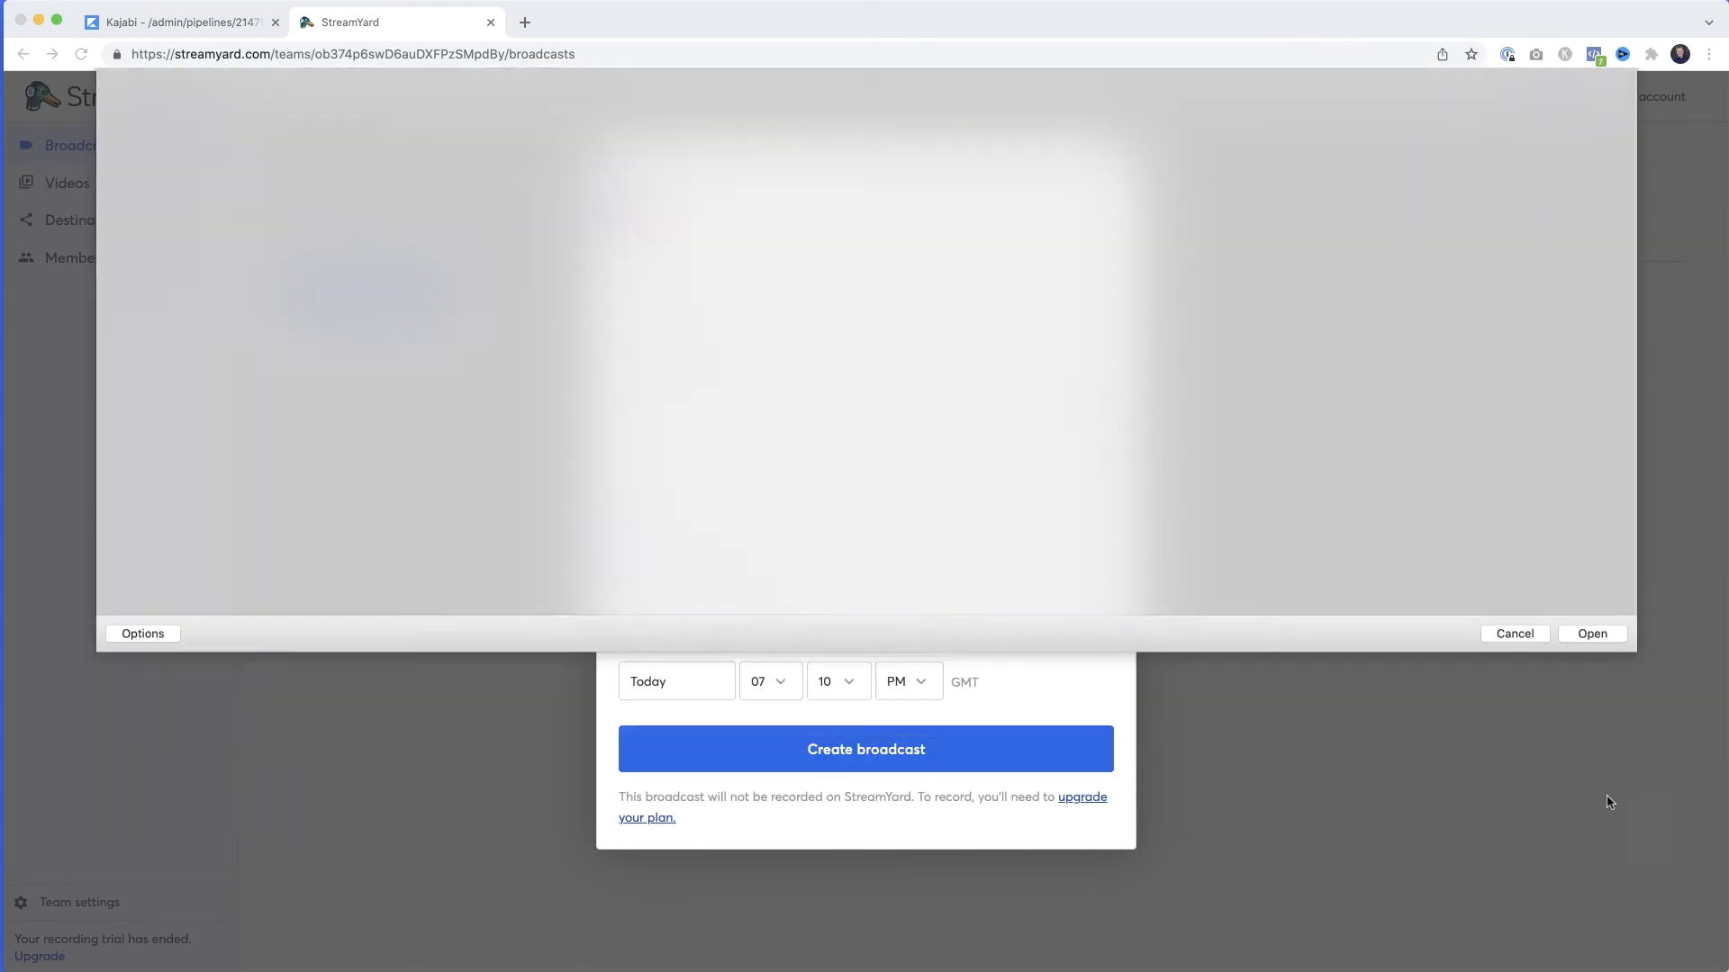
pyautogui.click(1089, 530)
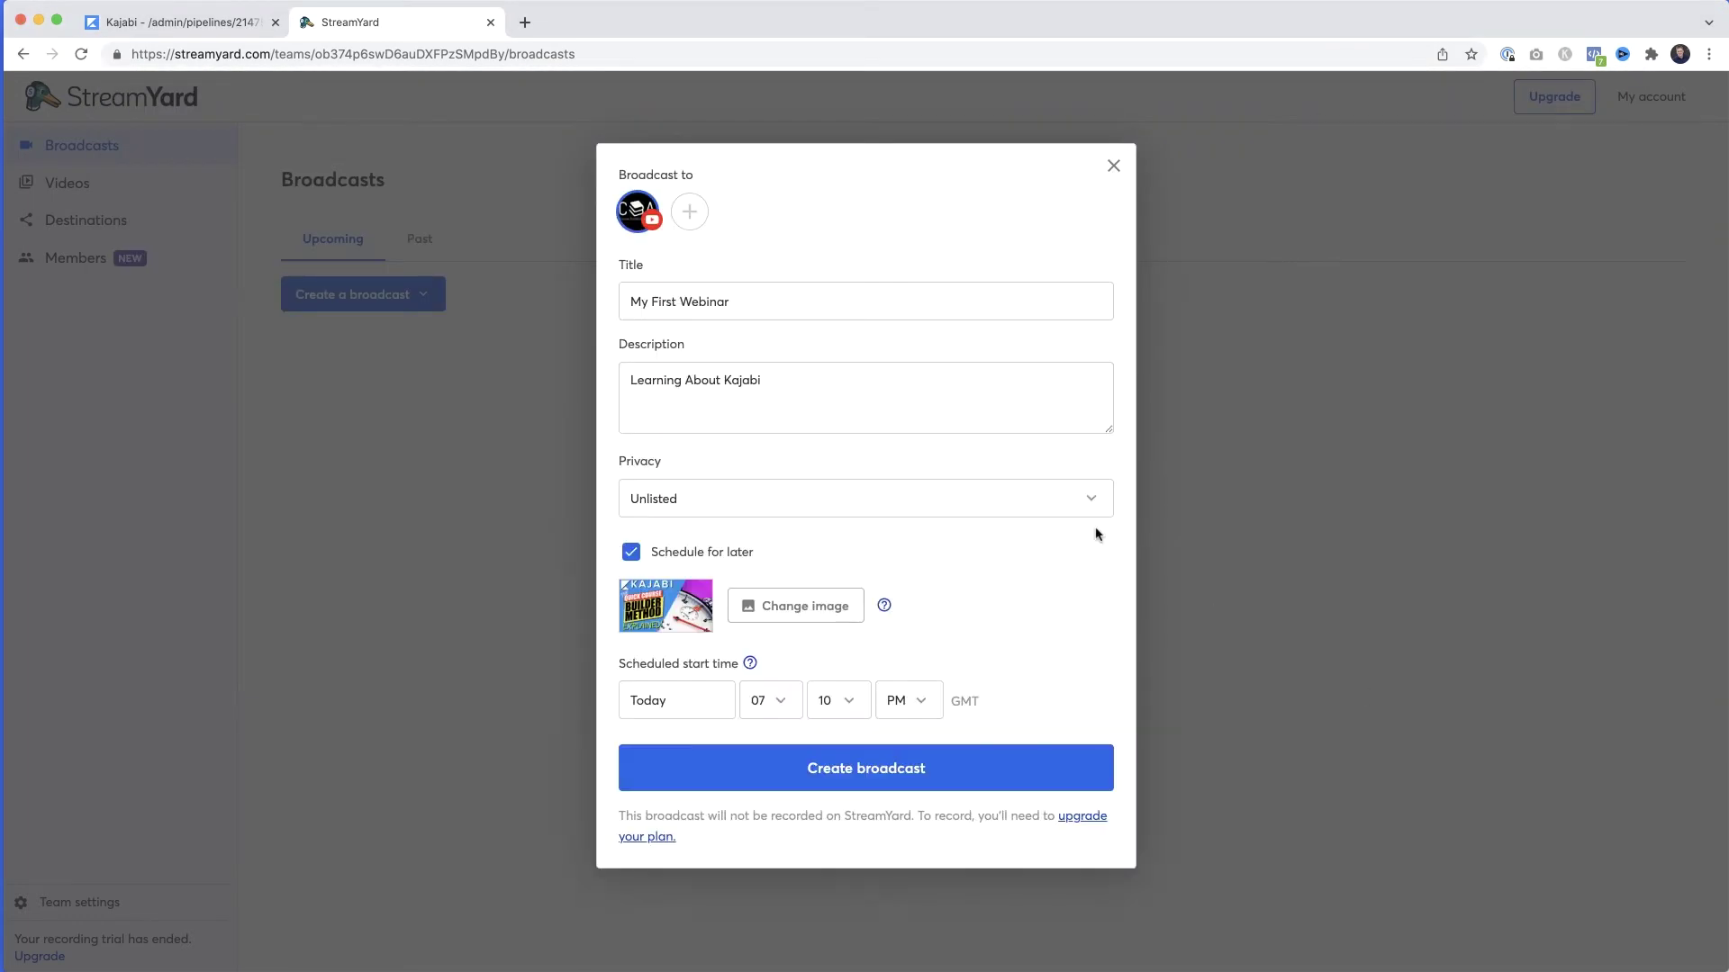
# - Schedule the broadcast for Jan 29, 2022 at 07:00 PM and create it
pyautogui.click(707, 706)
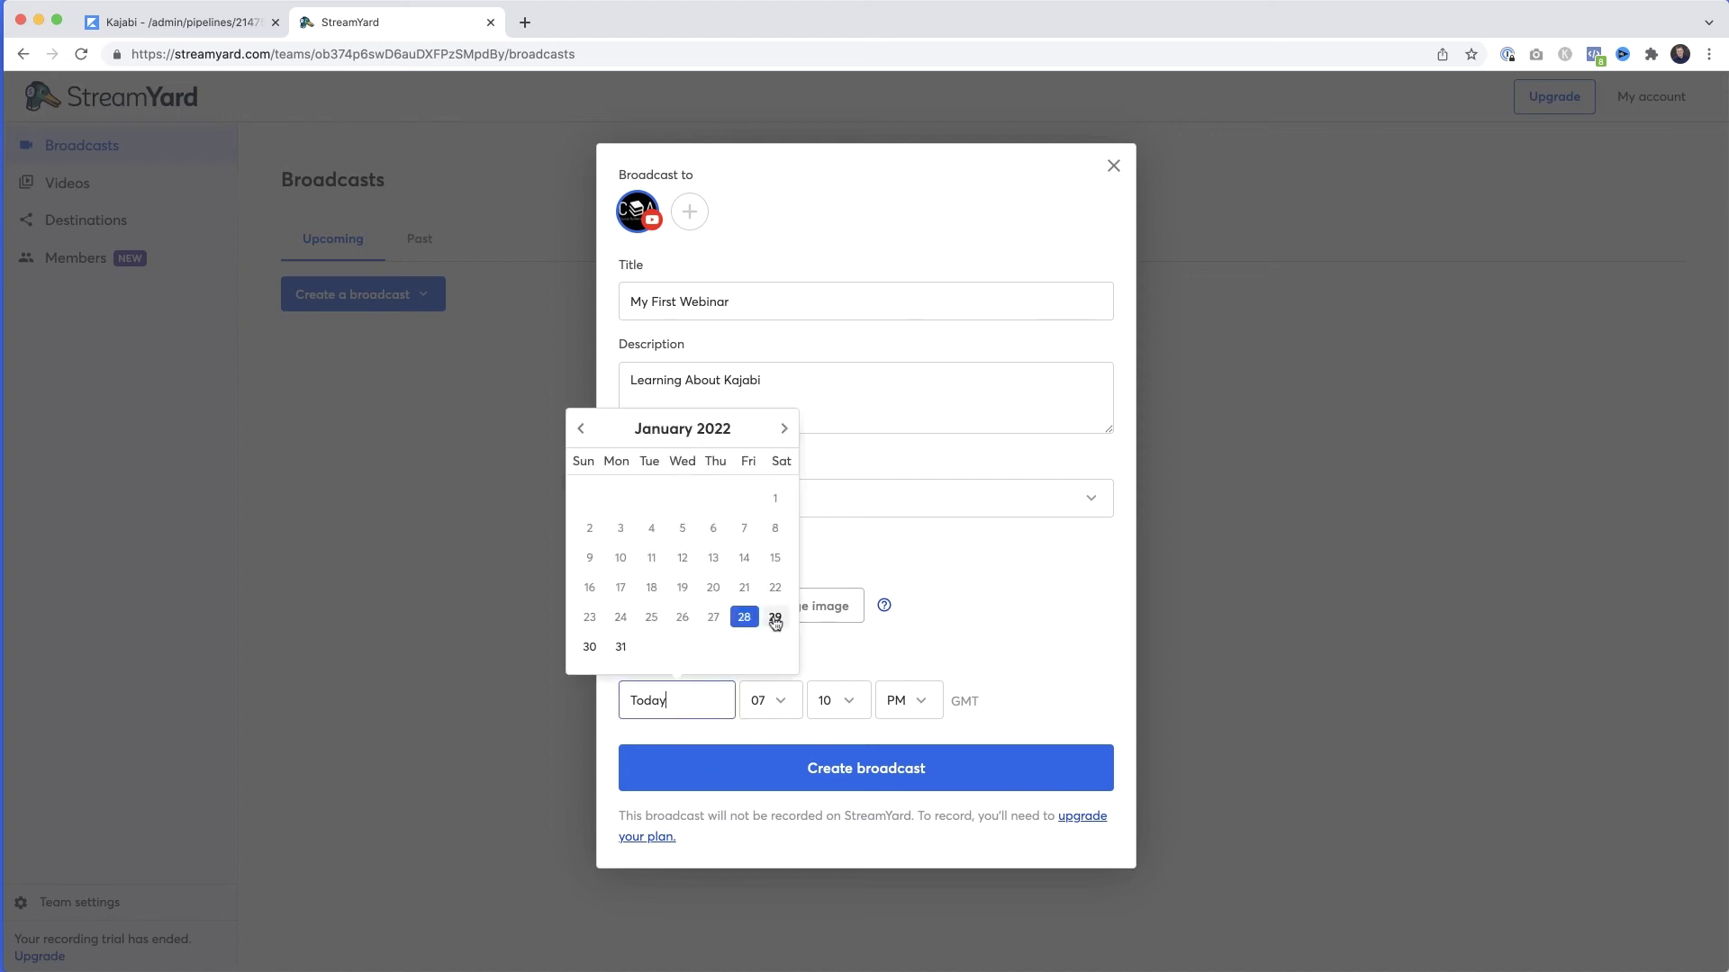
pyautogui.click(775, 623)
pyautogui.click(844, 705)
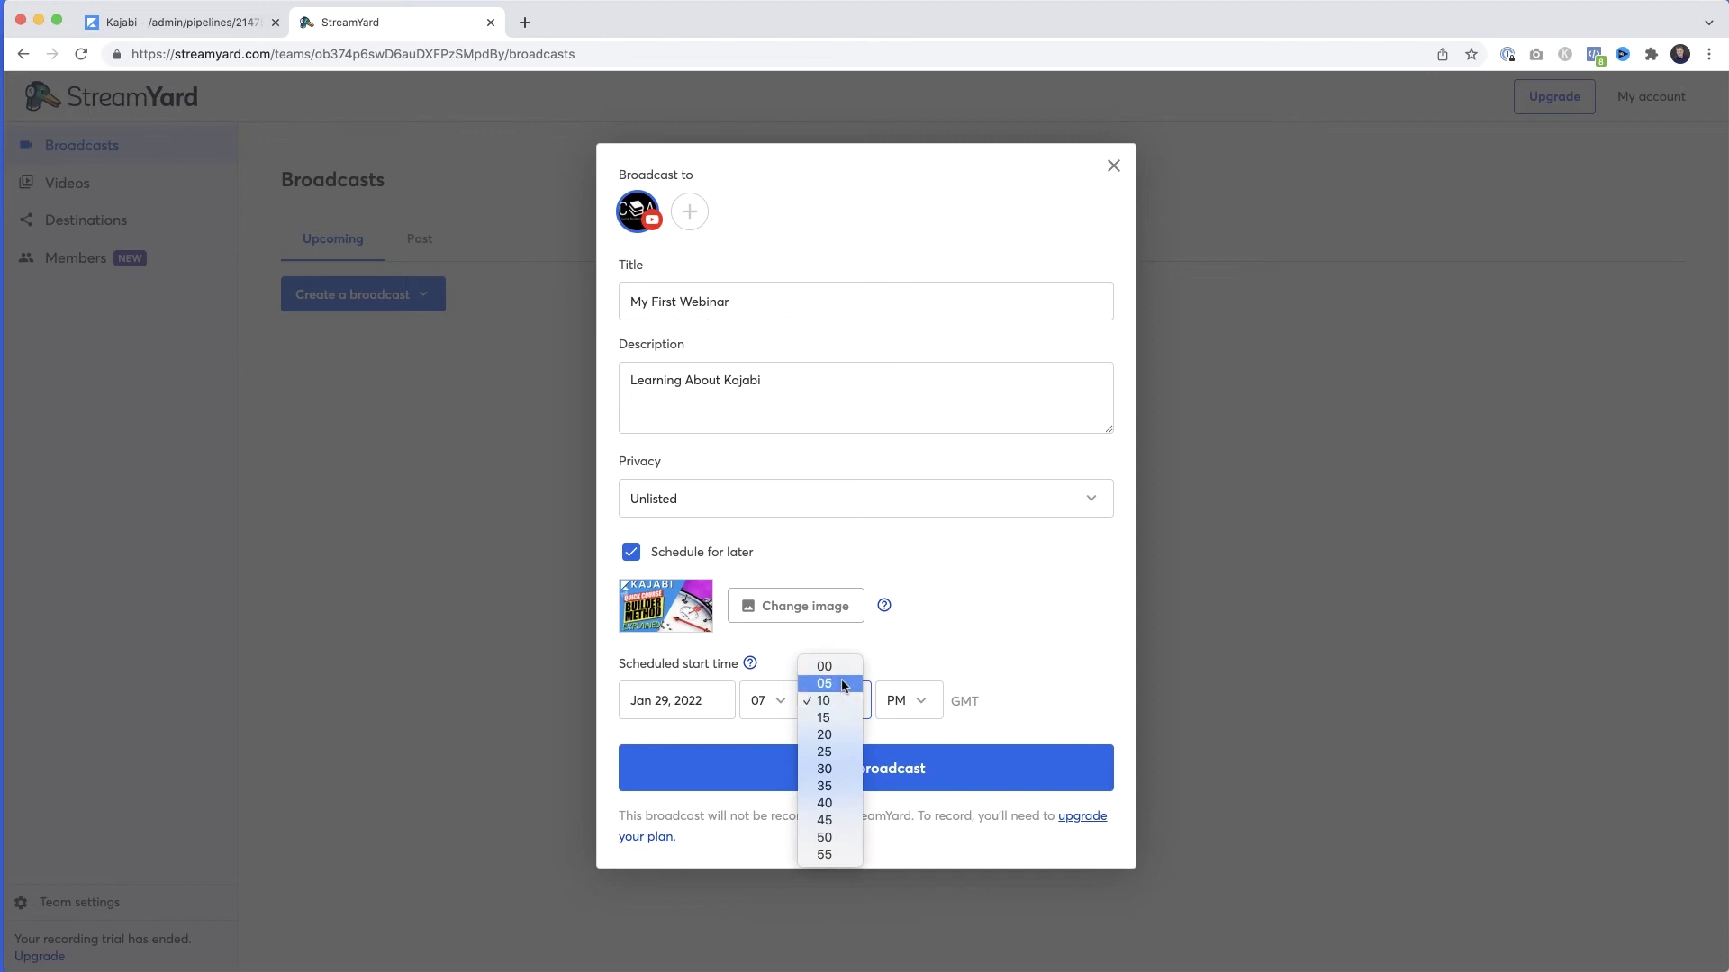
pyautogui.click(825, 667)
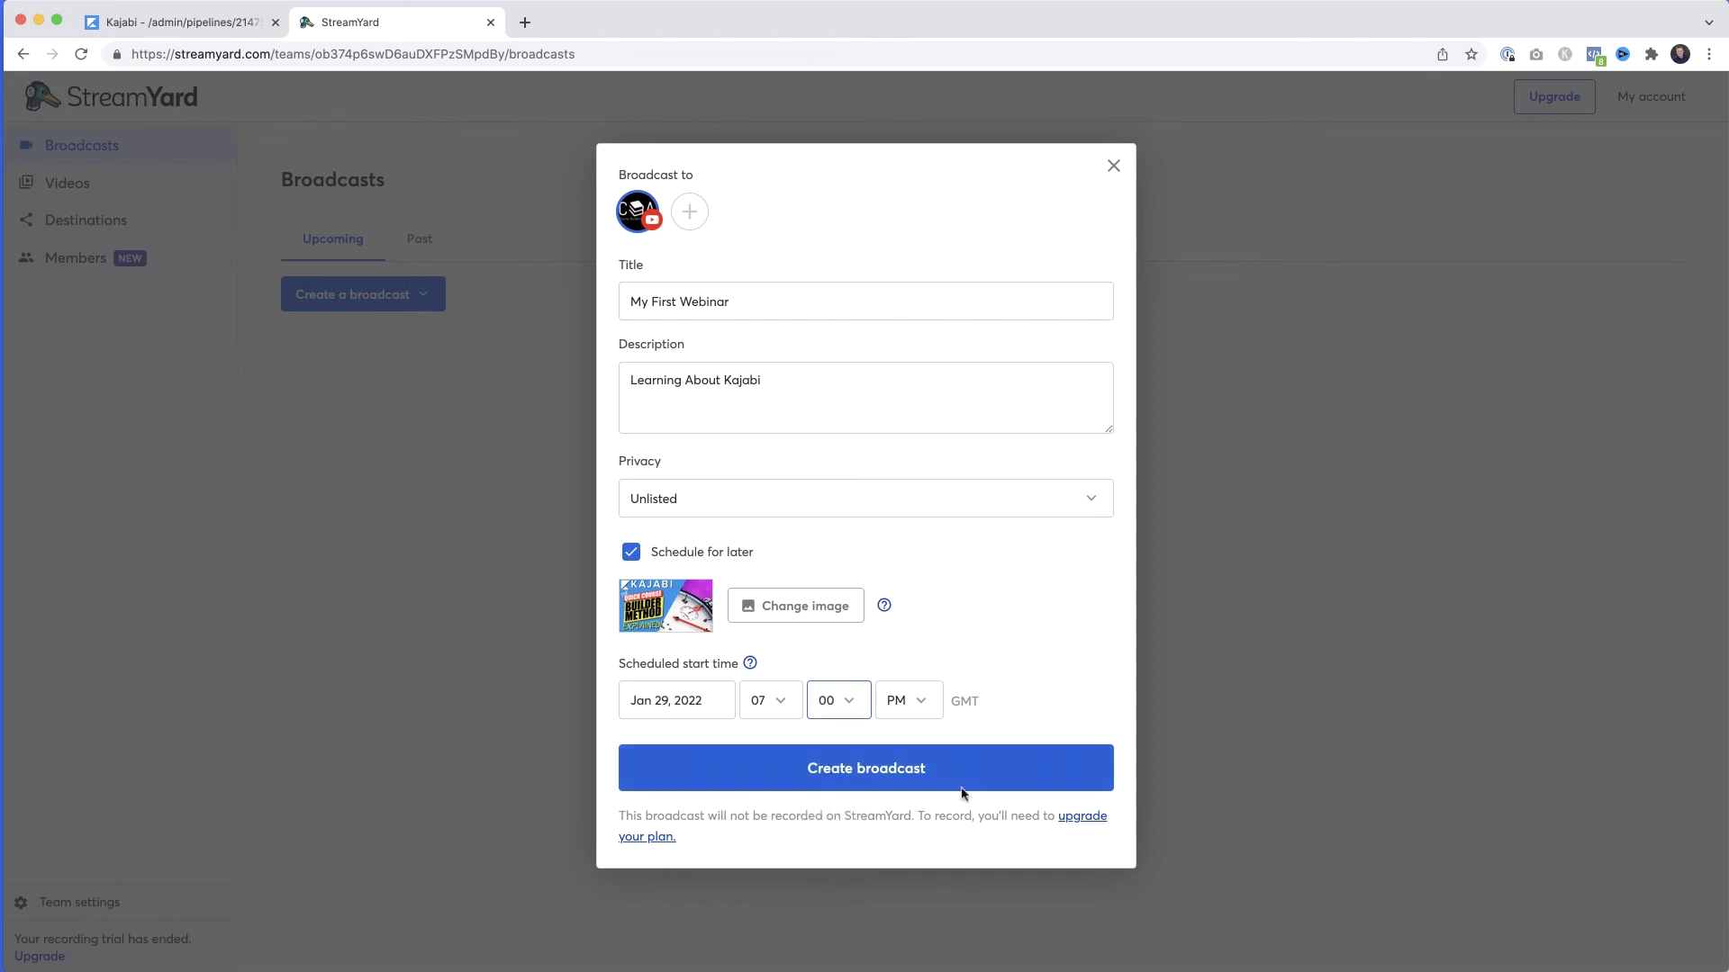
pyautogui.click(883, 774)
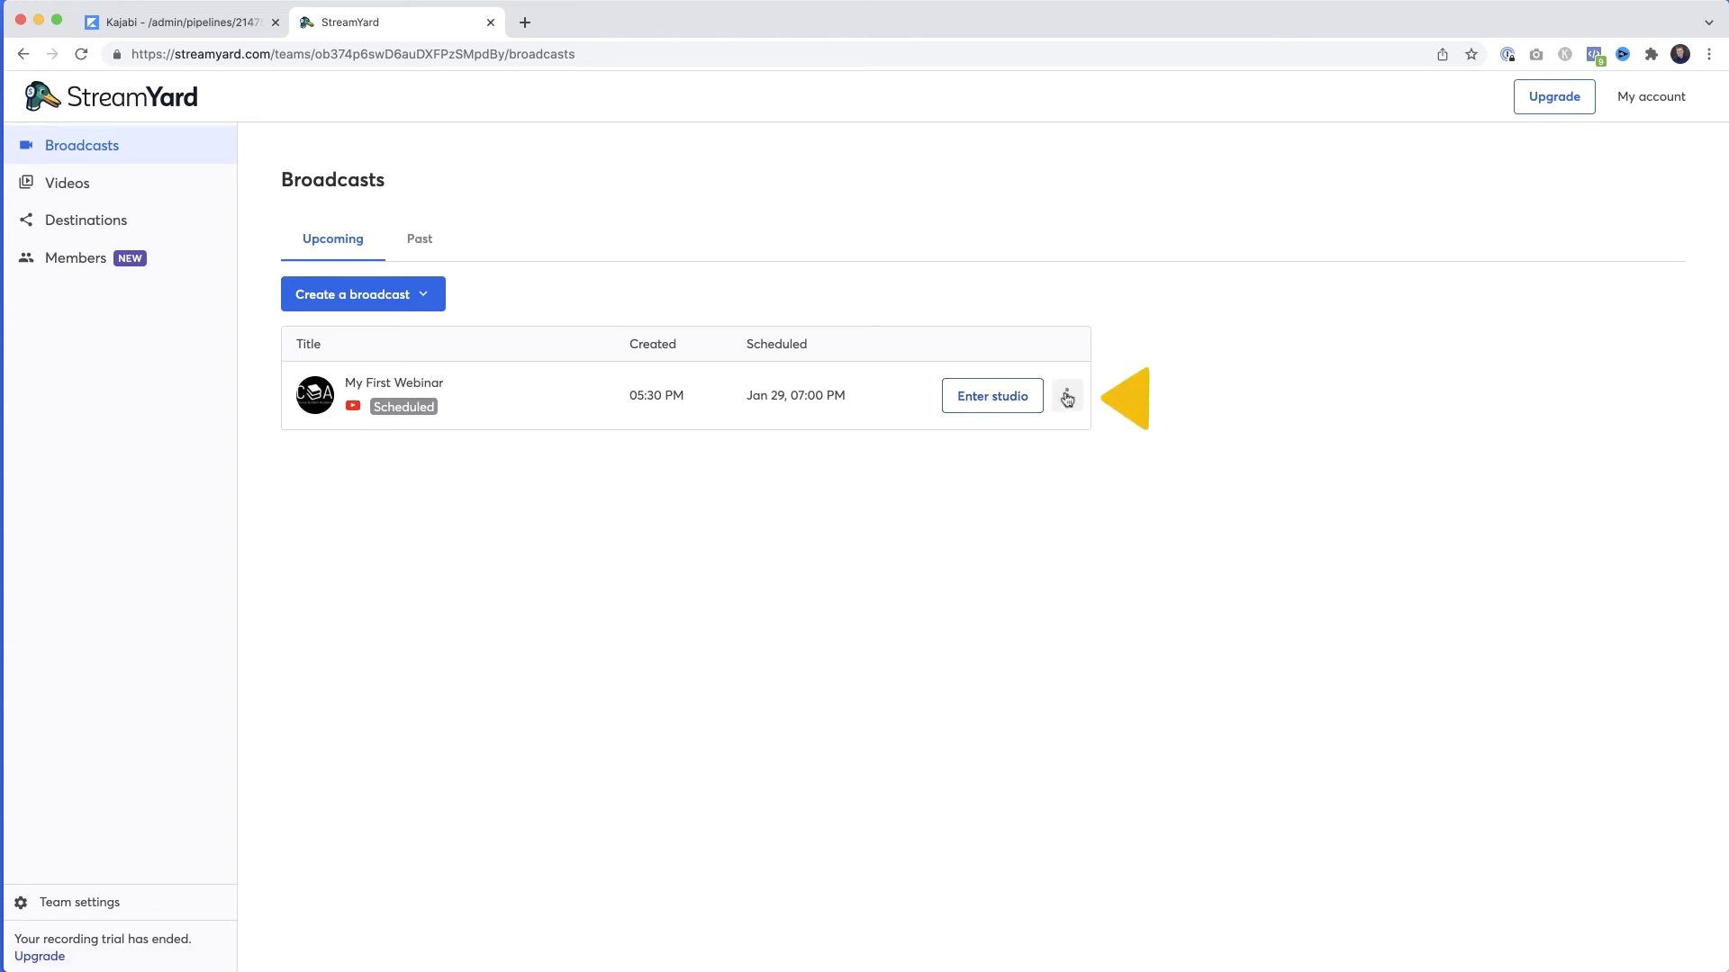
# - View the scheduled "My First Webinar" broadcast on YouTube and copy the video ID from its web address
pyautogui.click(1067, 397)
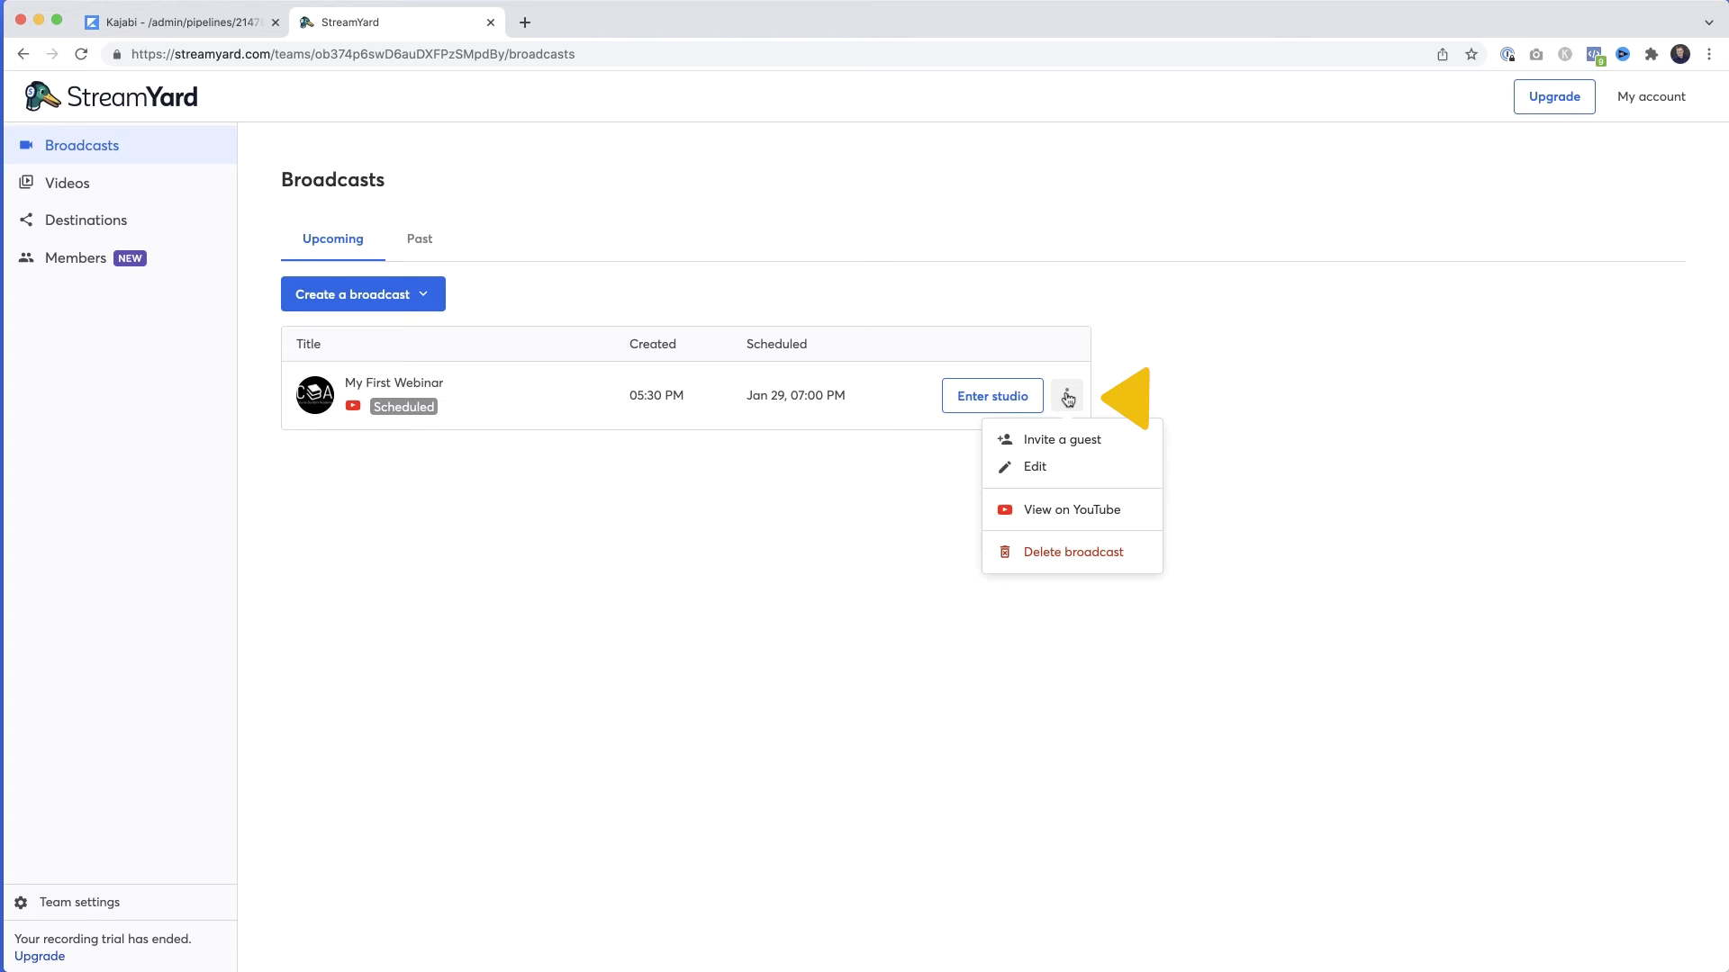
pyautogui.click(1089, 520)
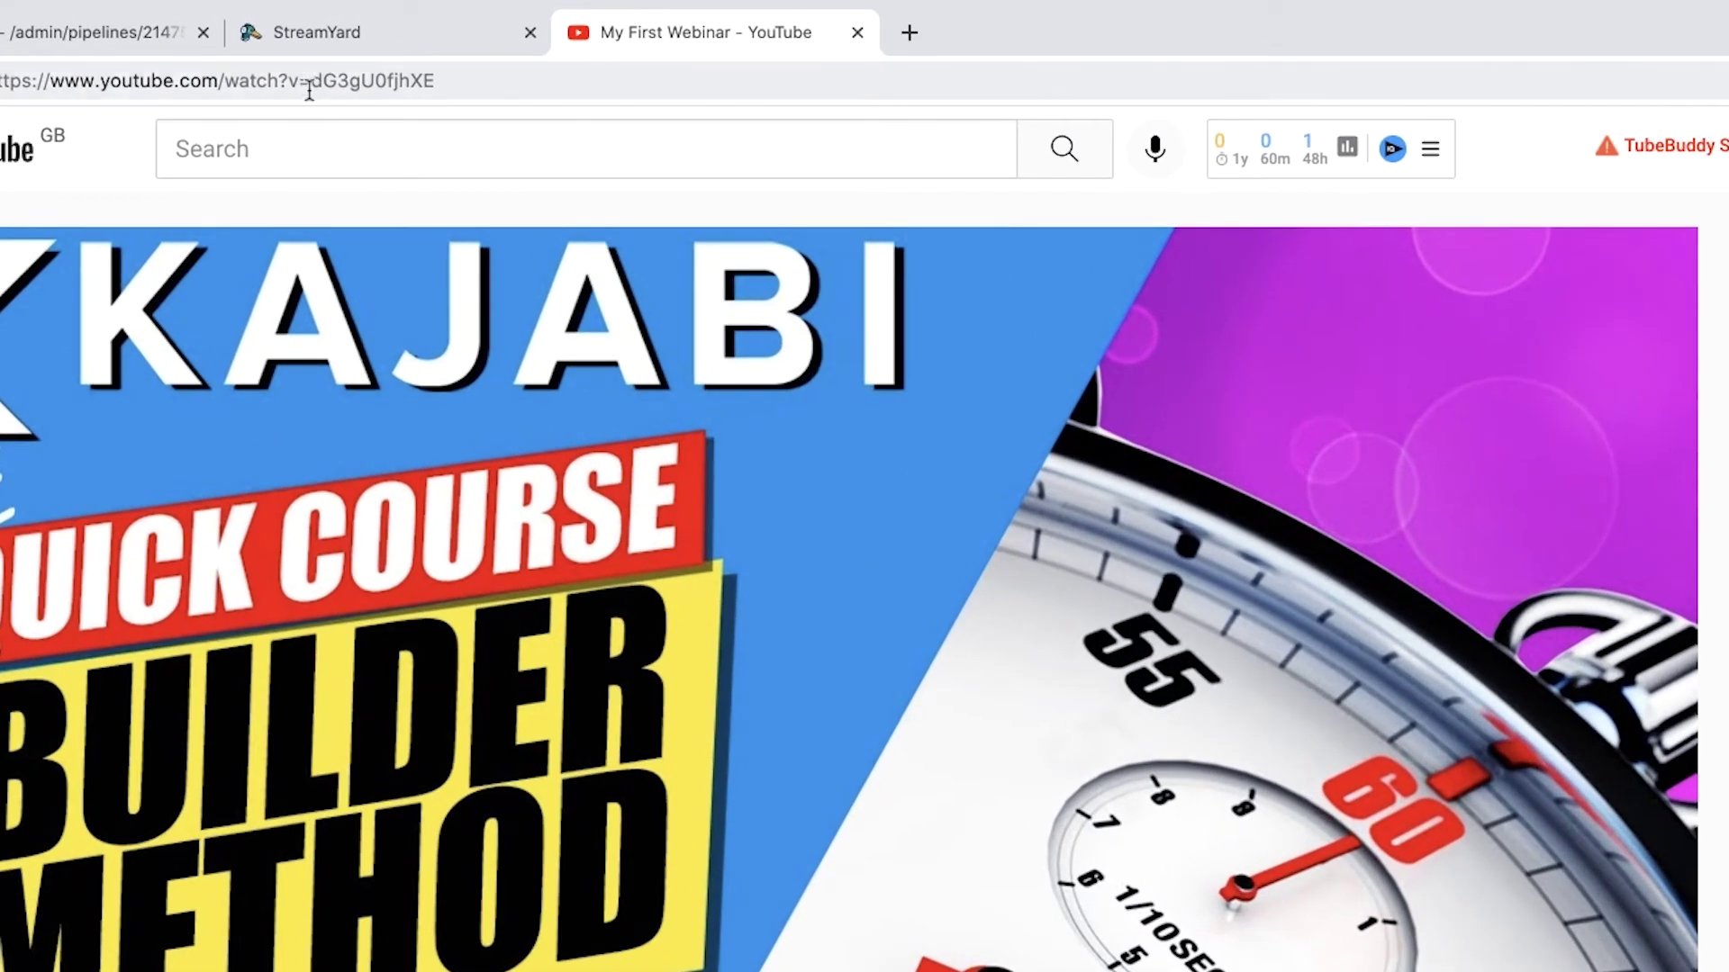
pyautogui.click(306, 83)
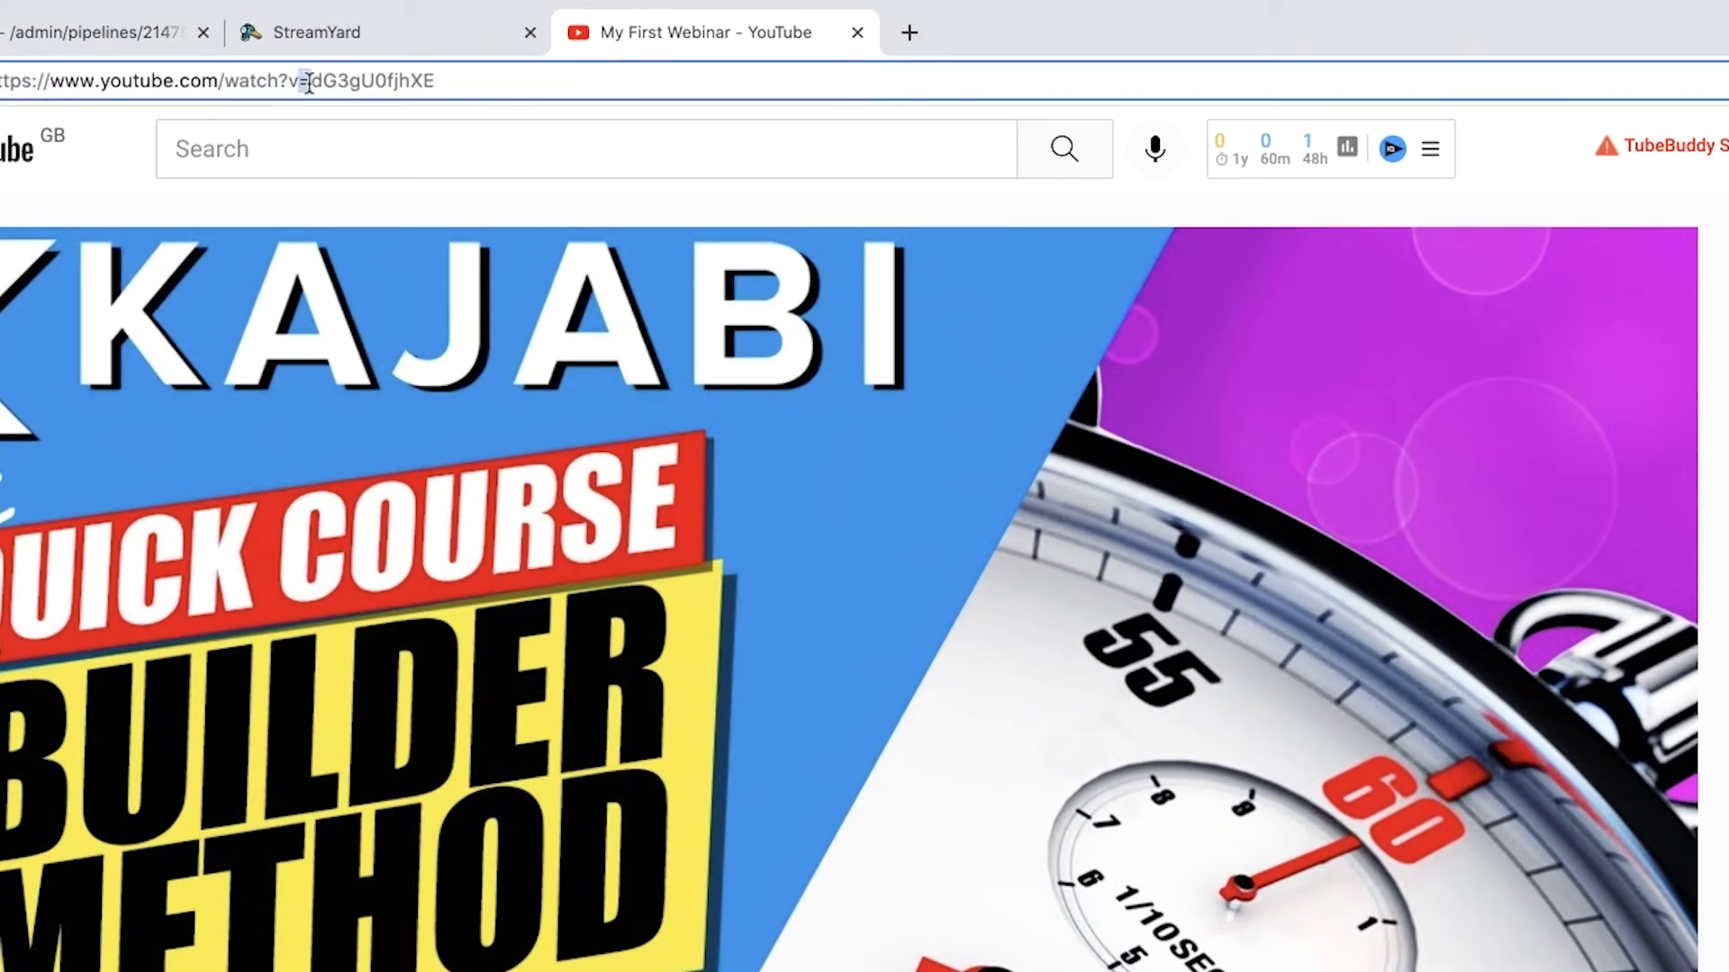
pyautogui.moveTo(463, 81); pyautogui.dragTo(313, 81)
pyautogui.press('super+c')
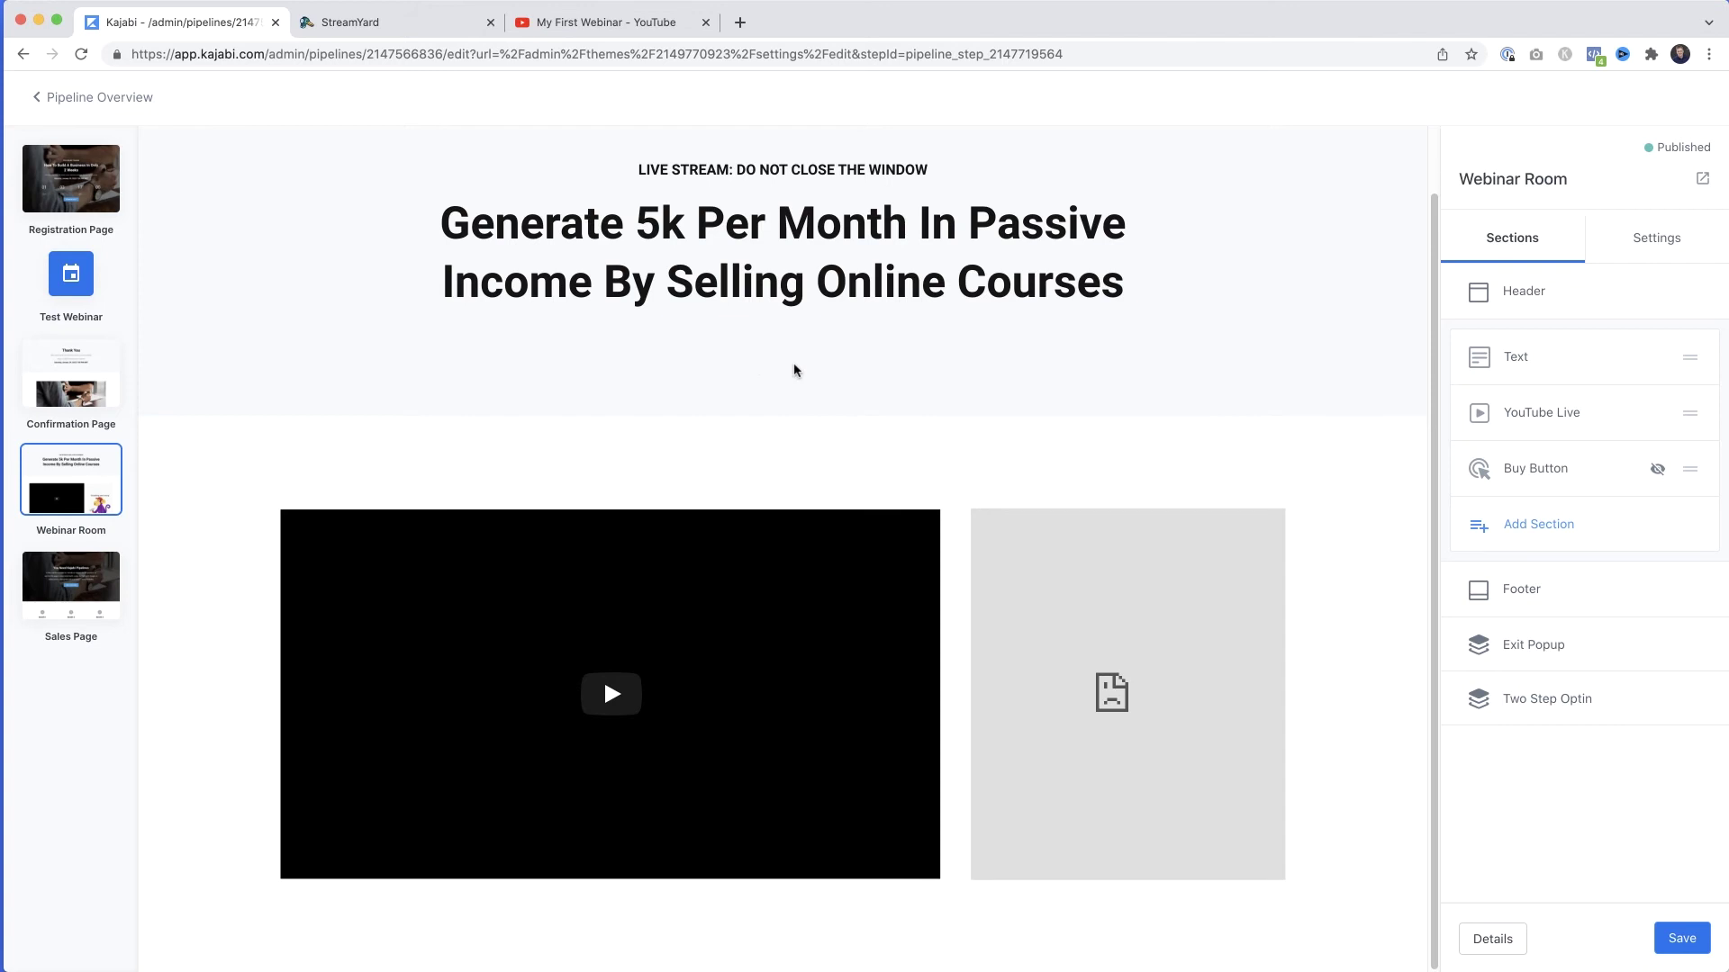
# - Switch to Kajabi, set the Webinar Room's YouTube Live video ID to dG3gU0fjhXE and save the page
pyautogui.click(1536, 415)
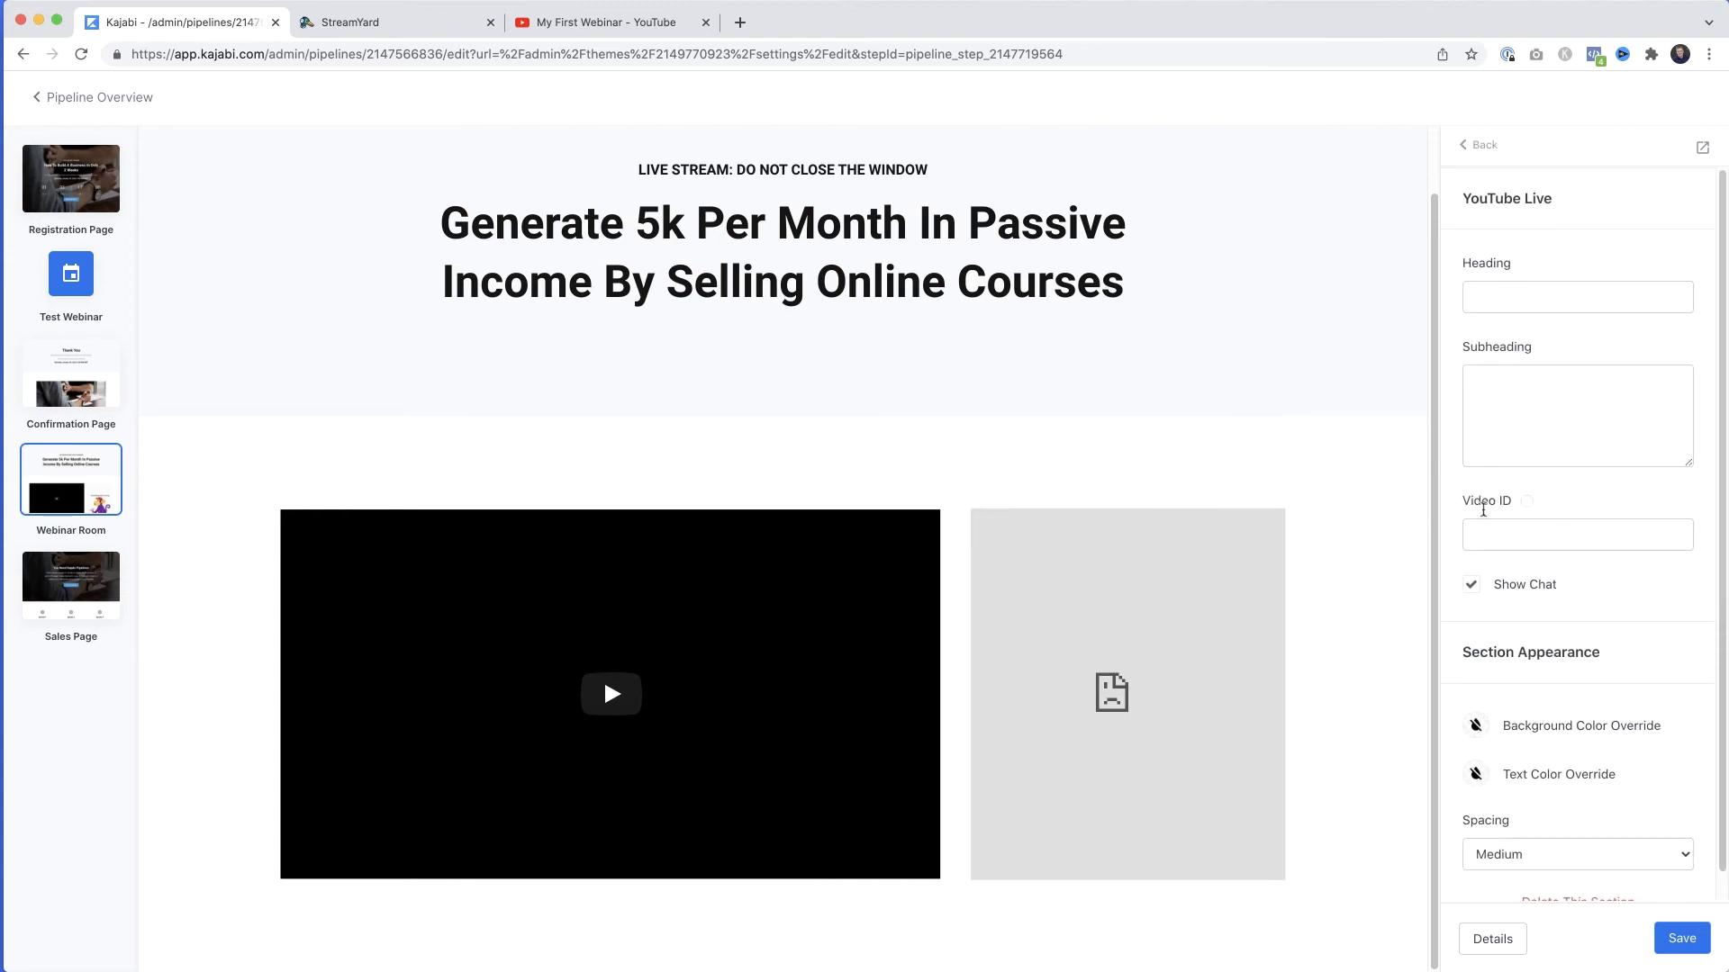
pyautogui.click(1510, 533)
pyautogui.press('super+v')
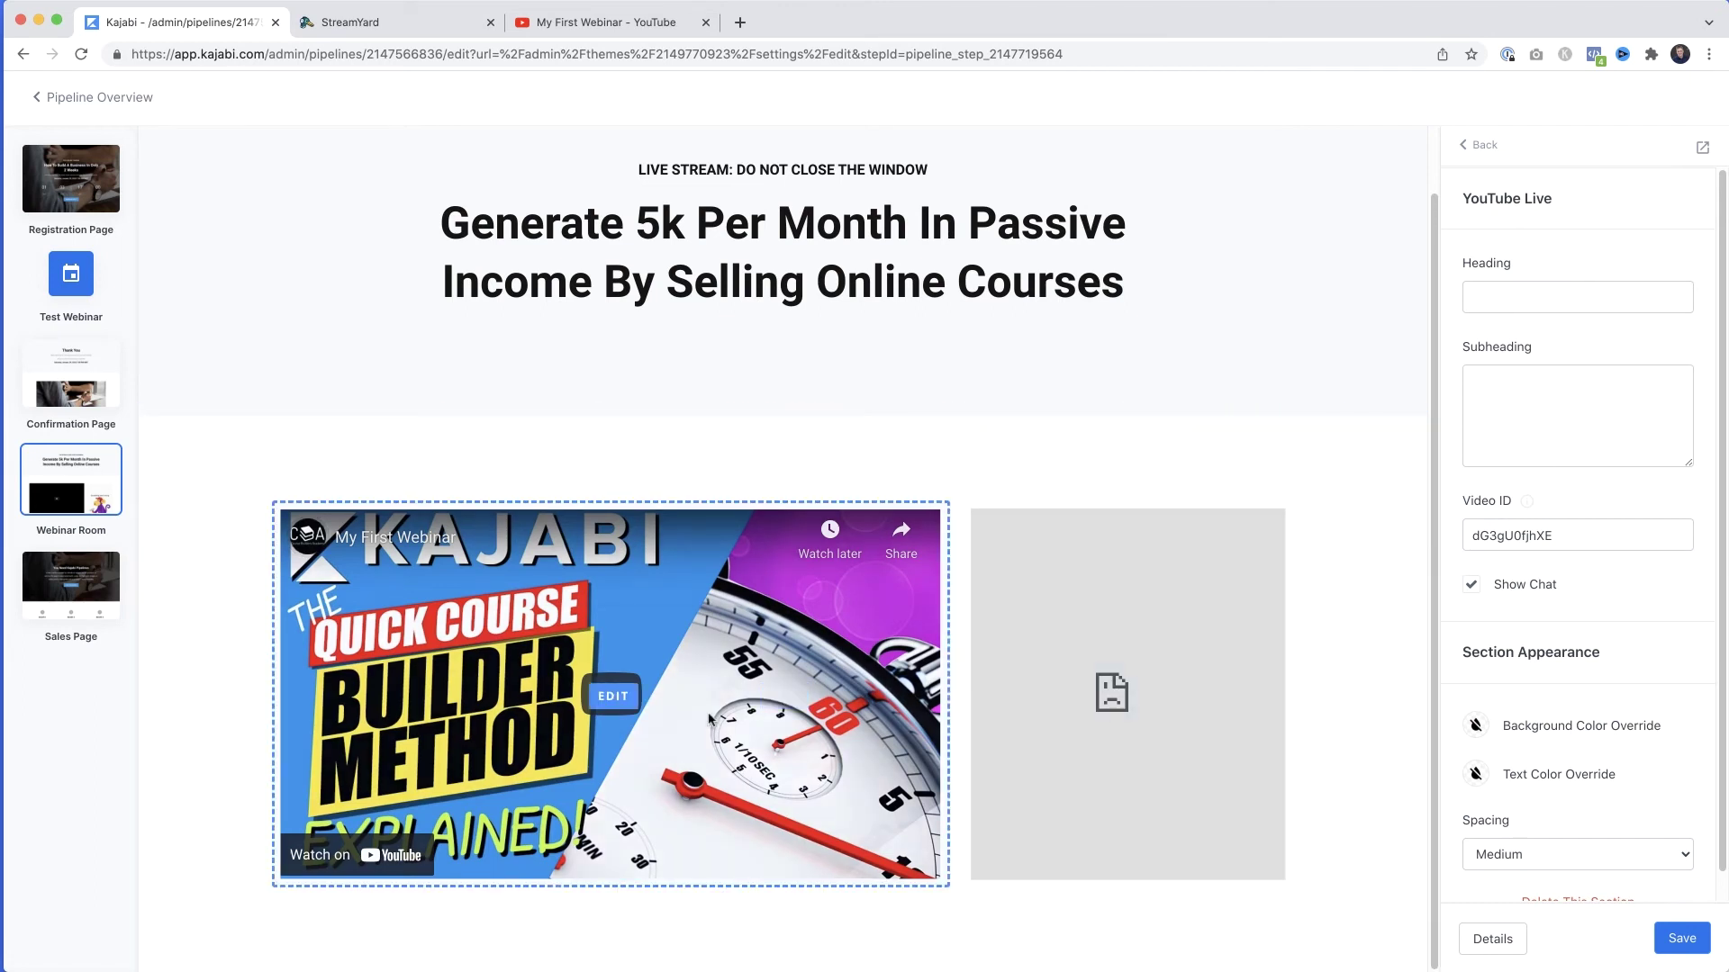
pyautogui.click(1672, 939)
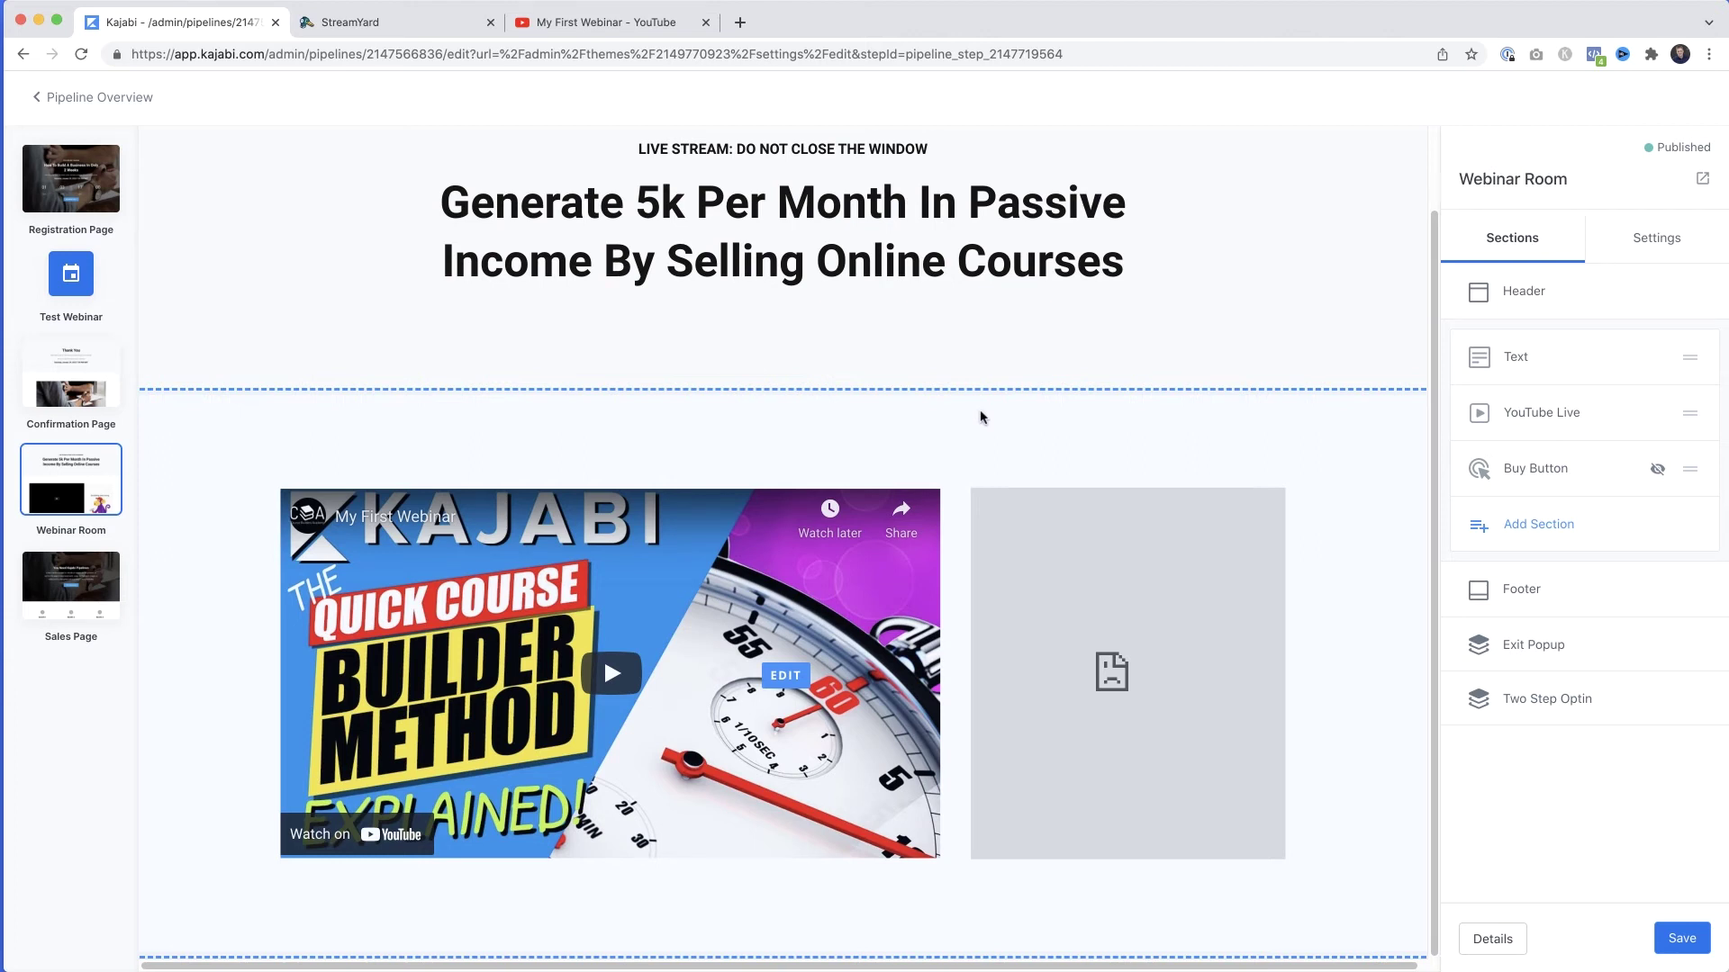
# - Show the hidden Buy Button section on the Webinar Room page
pyautogui.scroll(1, 1009, 430)
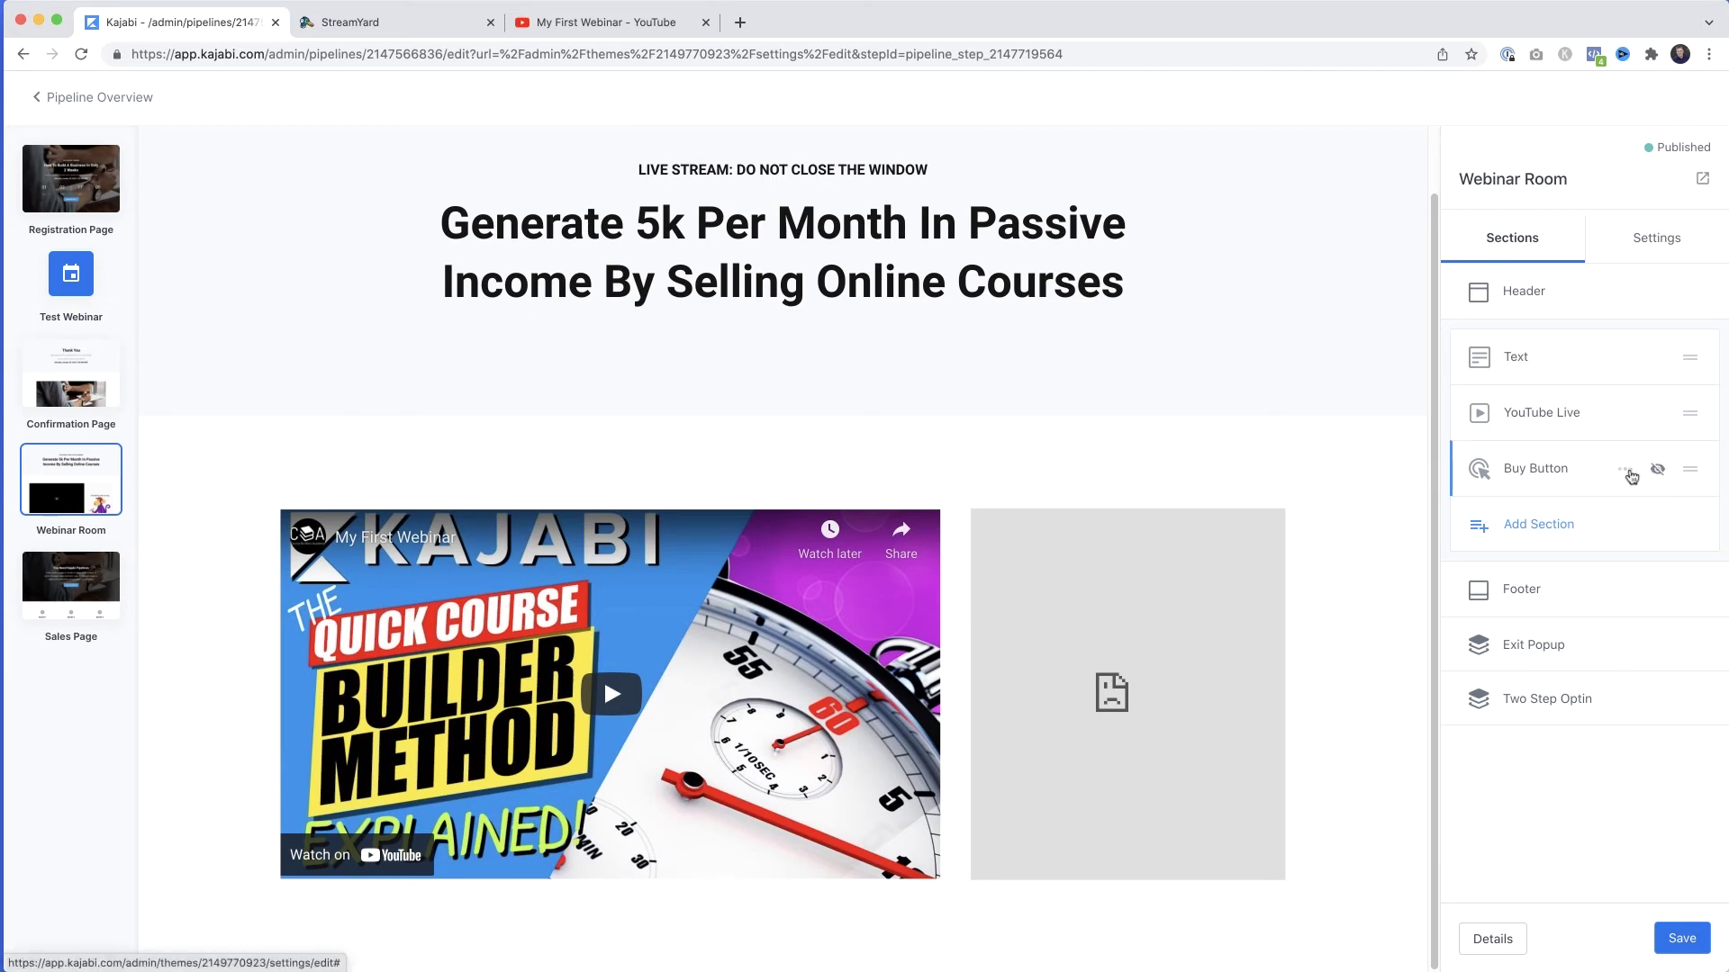
pyautogui.click(1625, 470)
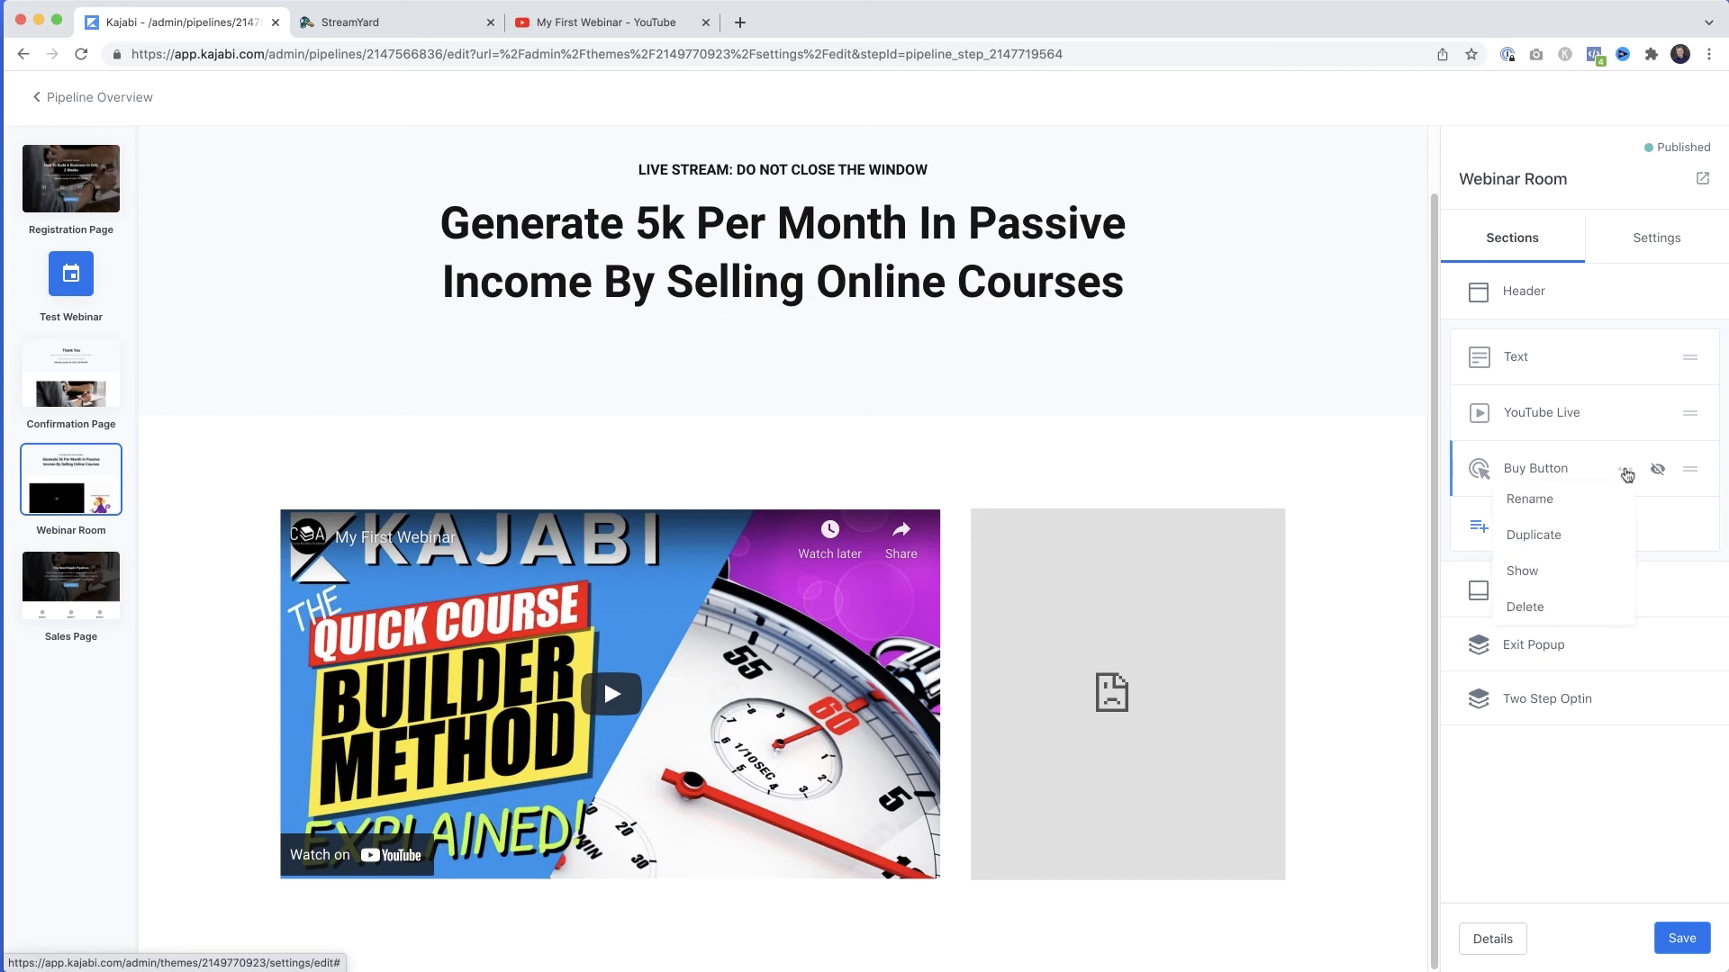
pyautogui.click(1535, 573)
# - Open the BUY NOW button's settings and set its time reveal offset to 30 minutes
pyautogui.scroll(-3, 1371, 603)
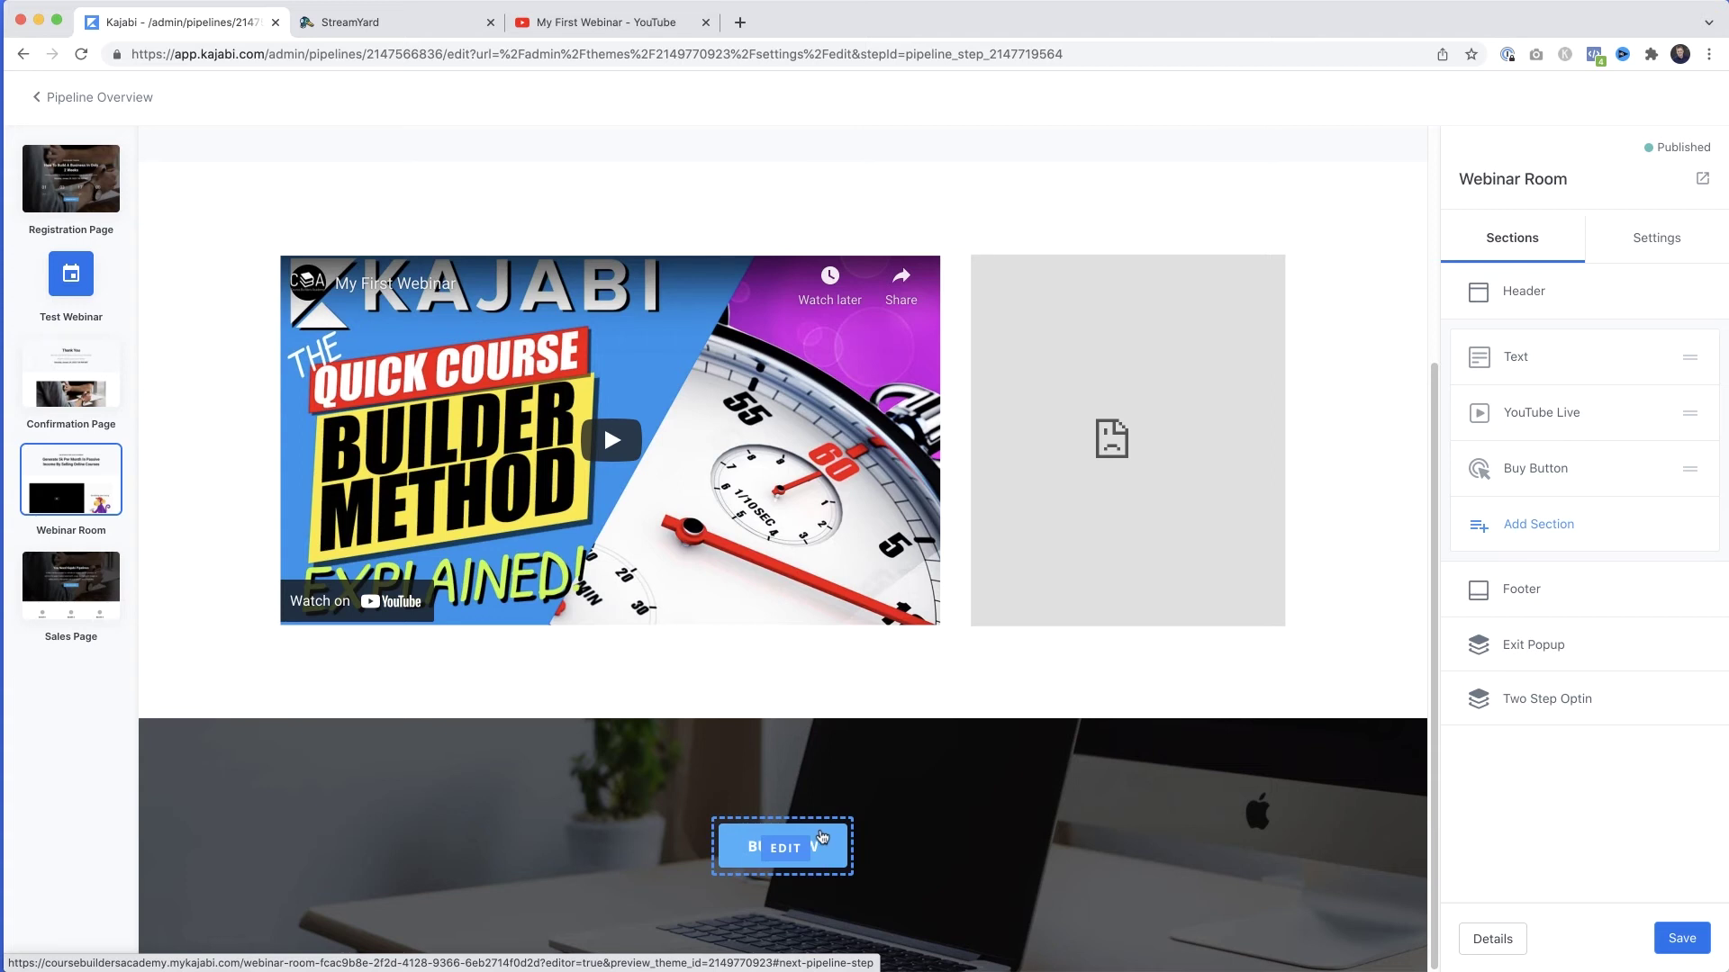
pyautogui.click(824, 840)
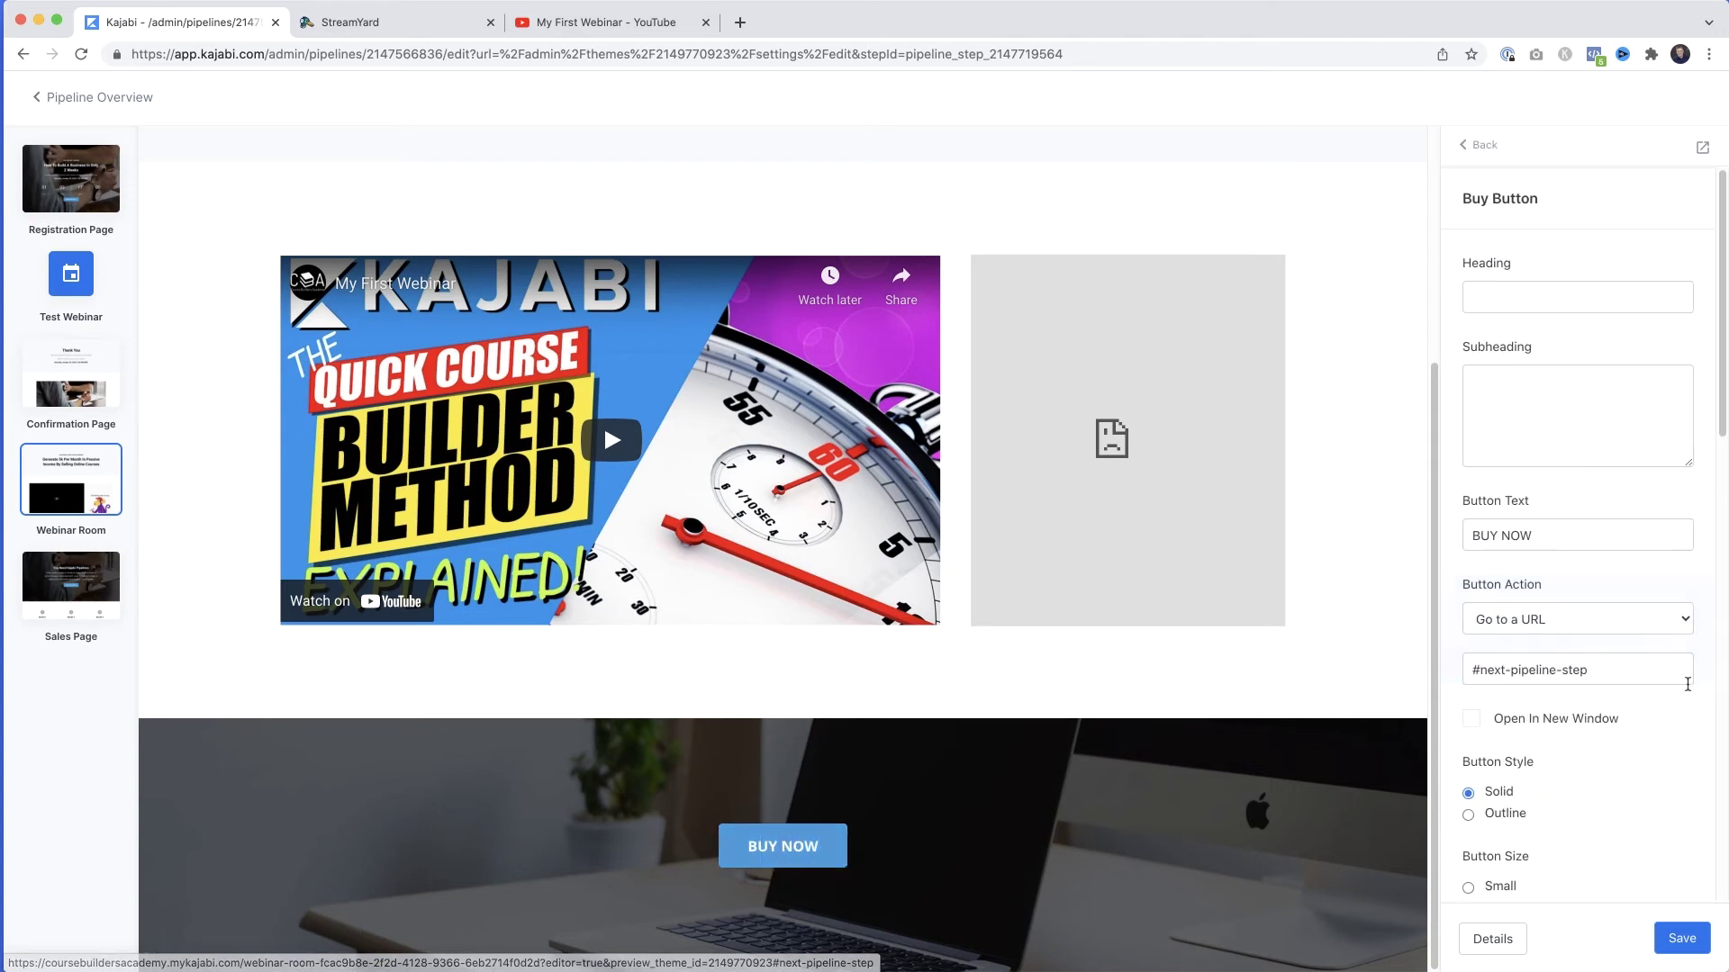
pyautogui.scroll(-6, 1656, 698)
pyautogui.scroll(-4, 1657, 699)
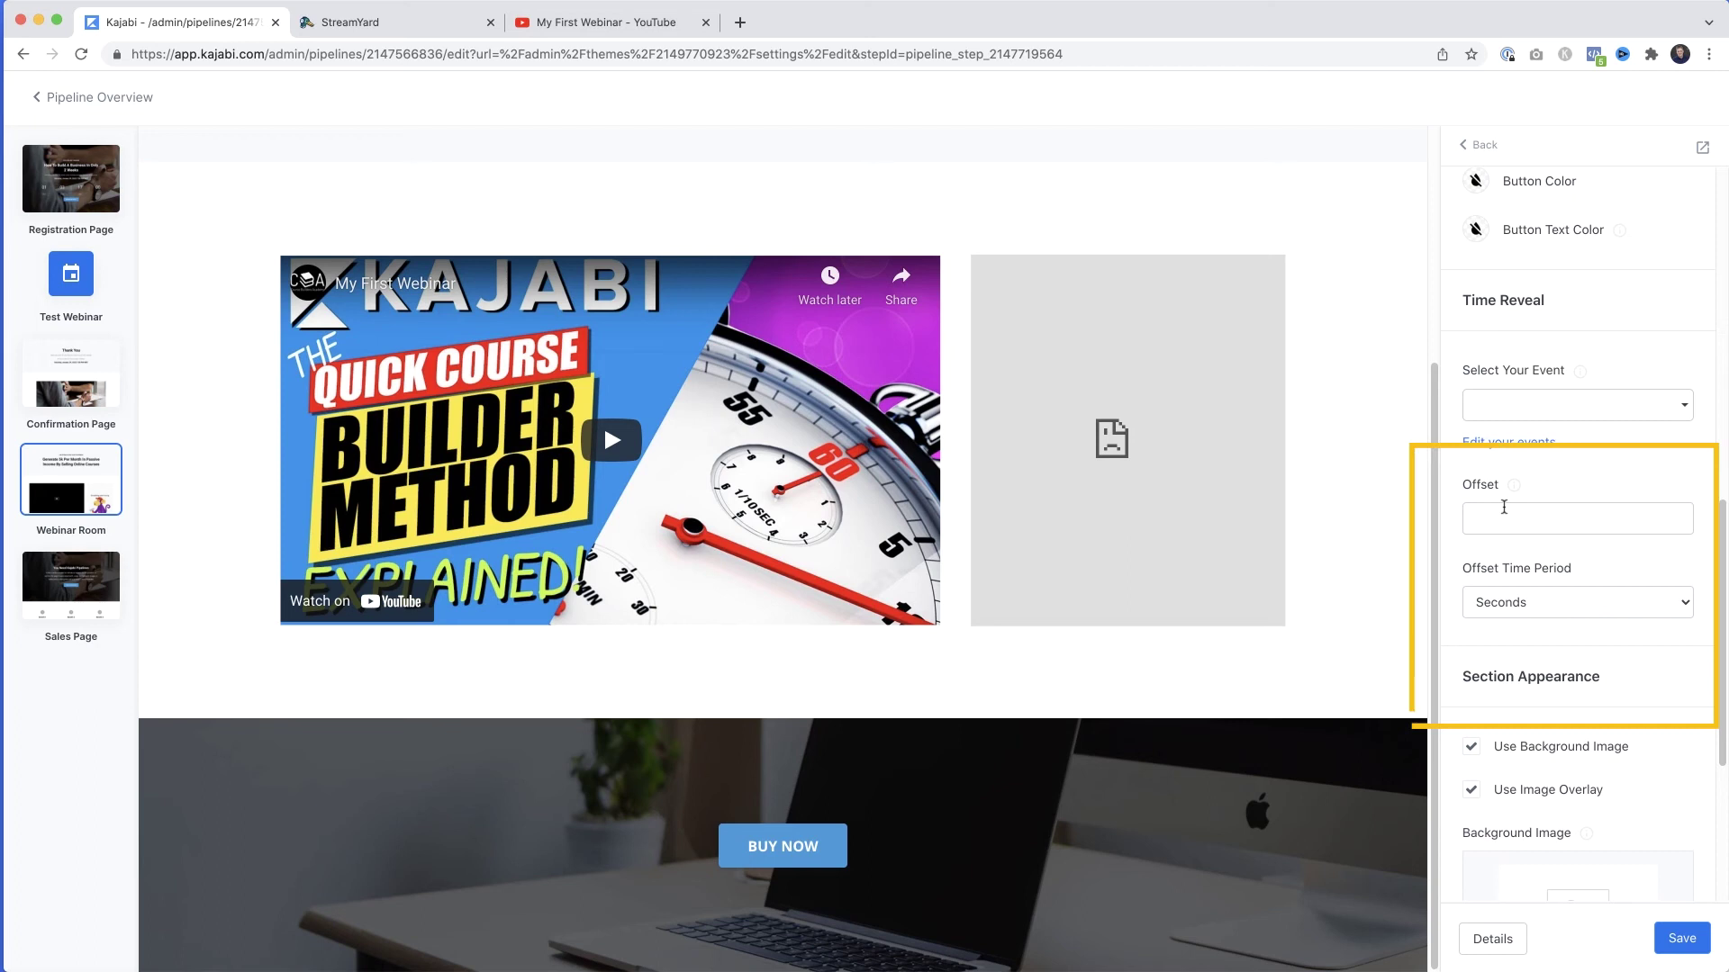
pyautogui.click(1673, 605)
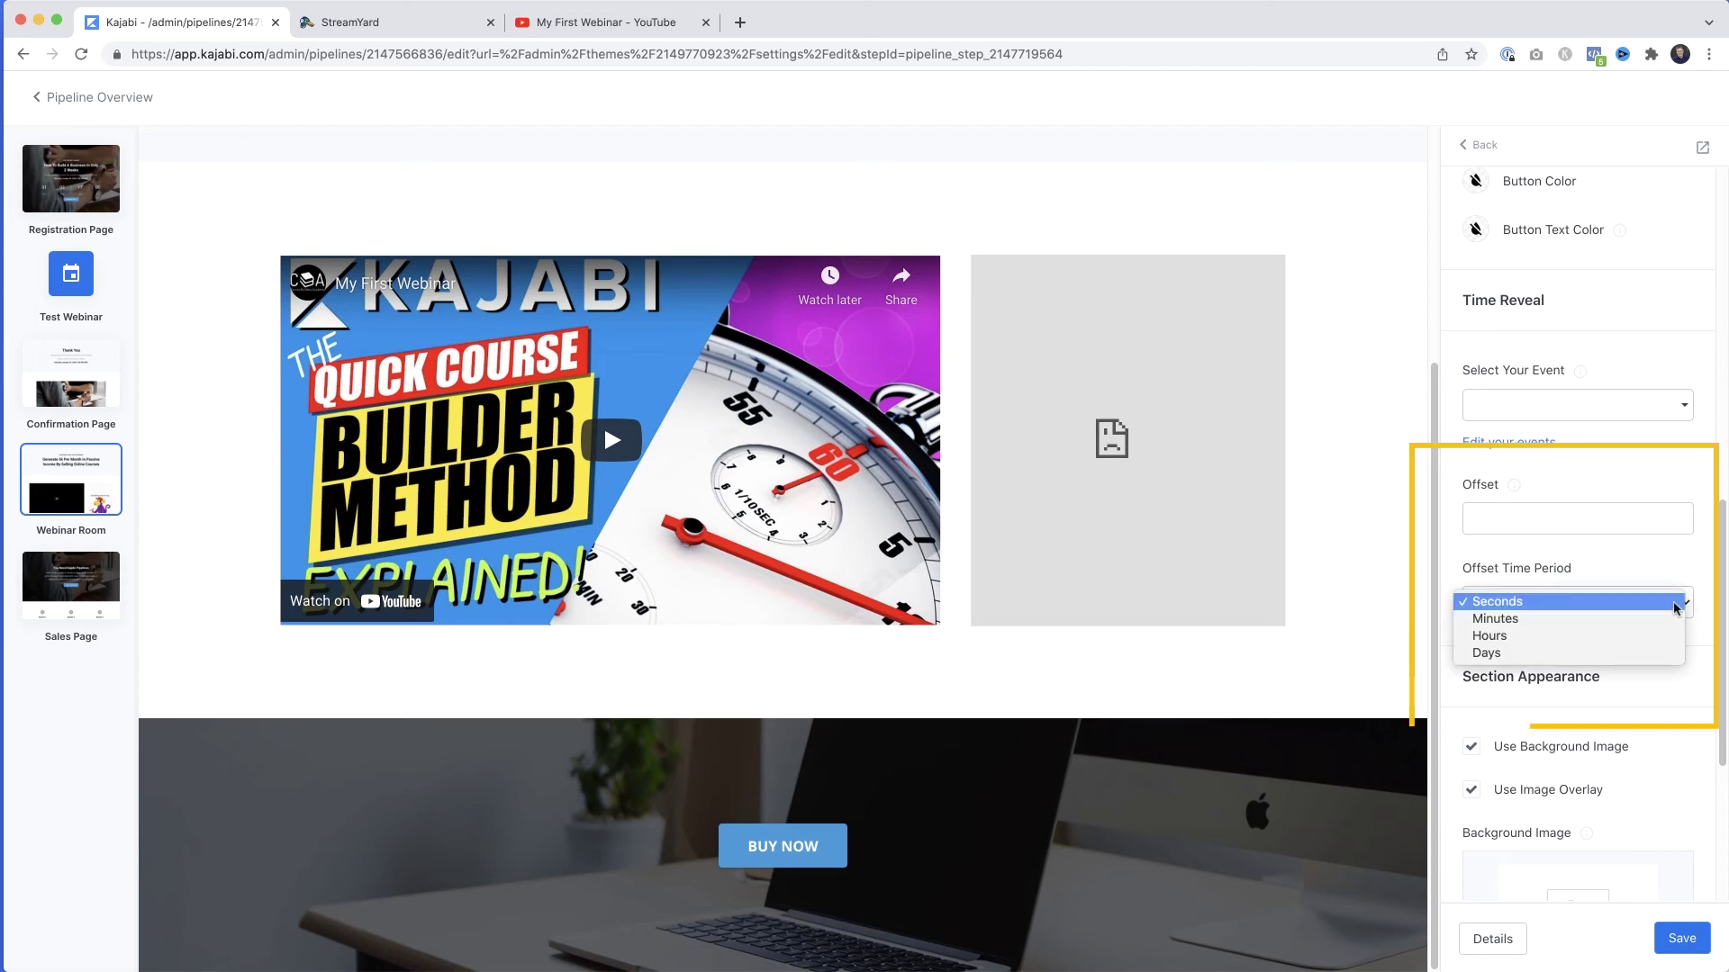
pyautogui.click(1566, 620)
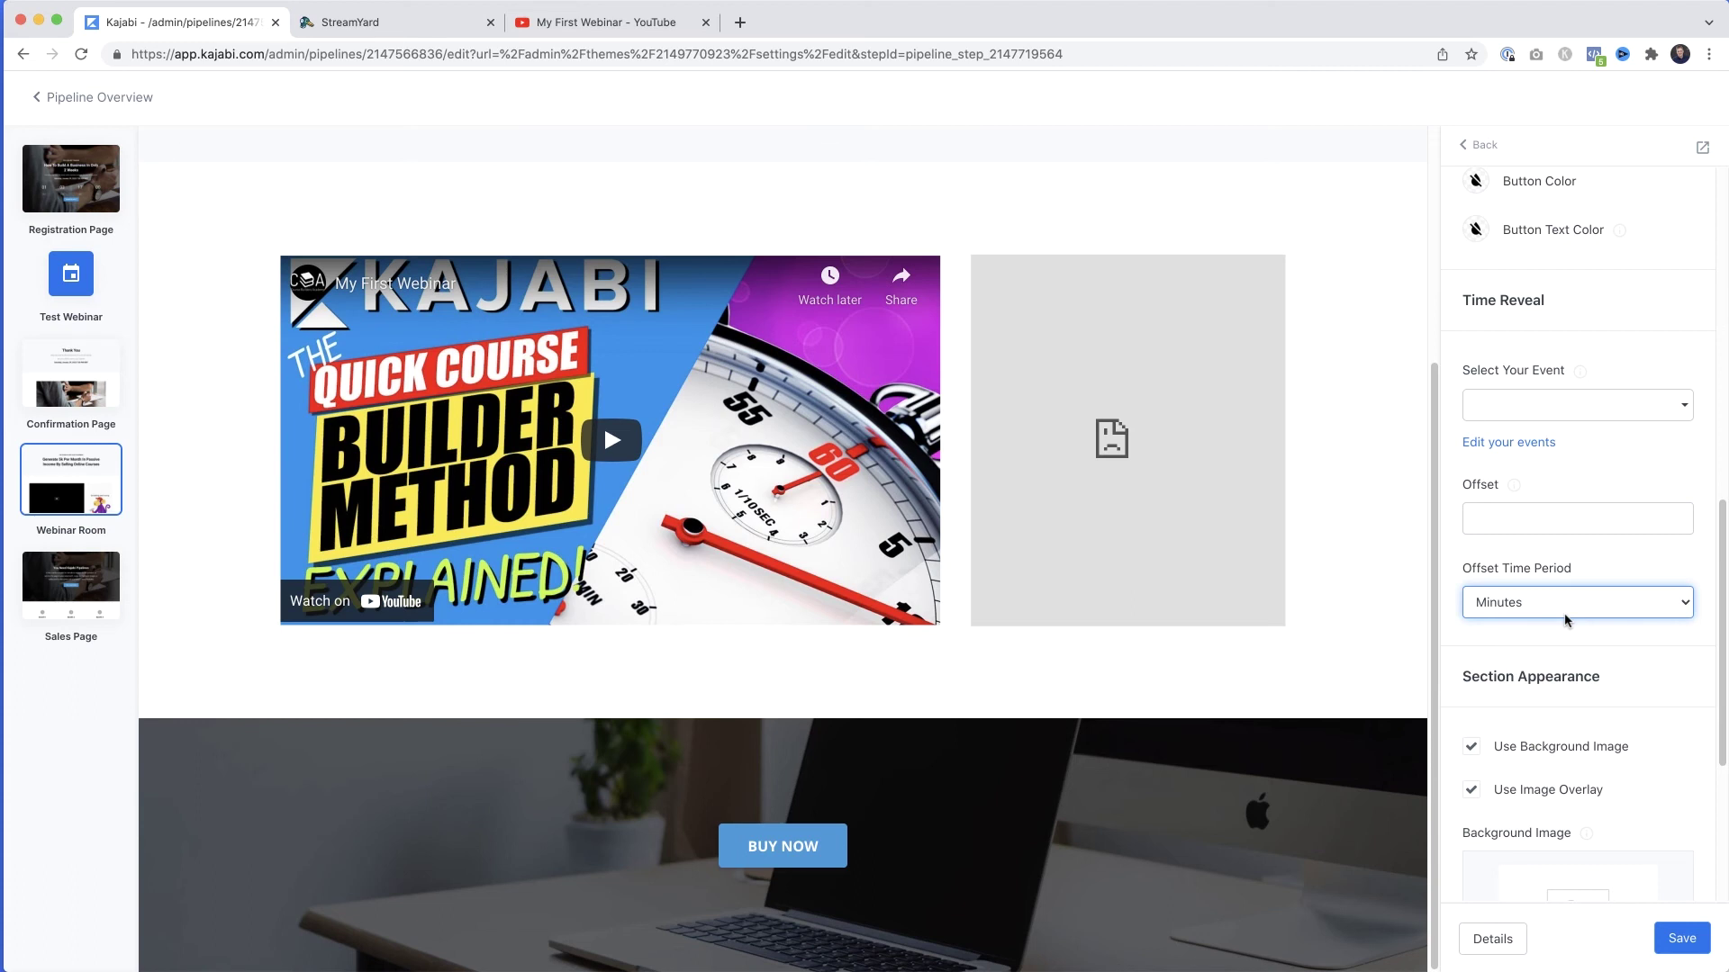
pyautogui.click(1503, 517)
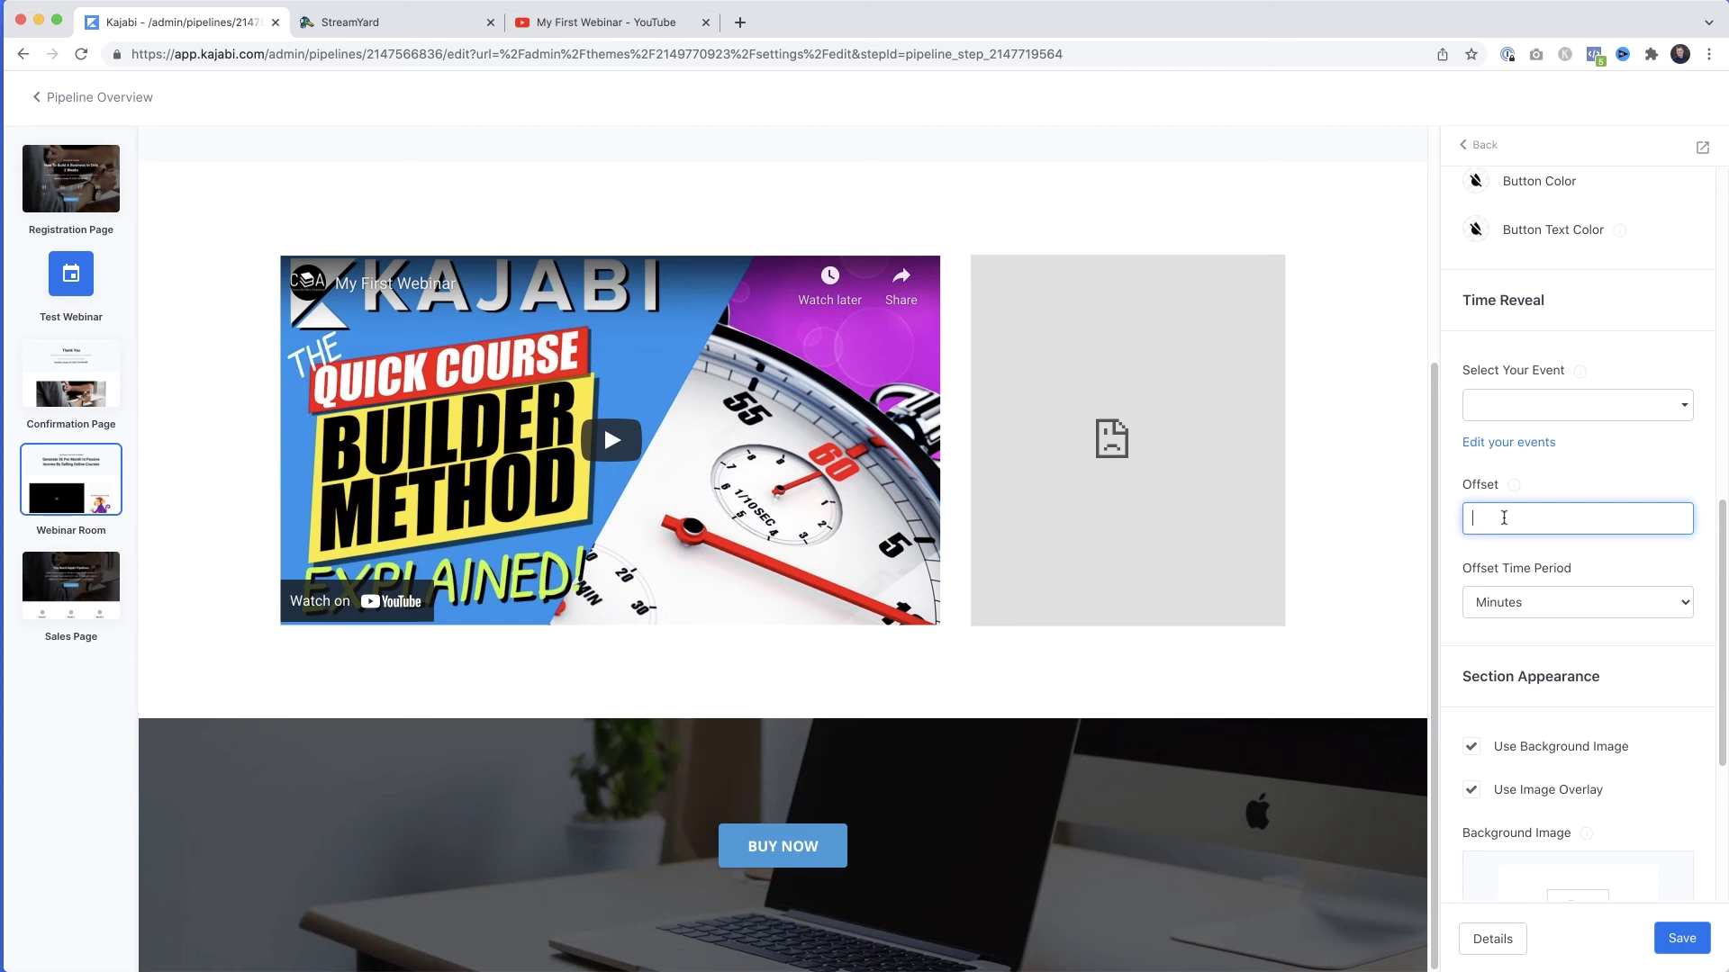
pyautogui.write('30')
# - Clear the Buy Button's target URL and change its action to Go to the next Pipeline Step
pyautogui.scroll(10, 1502, 520)
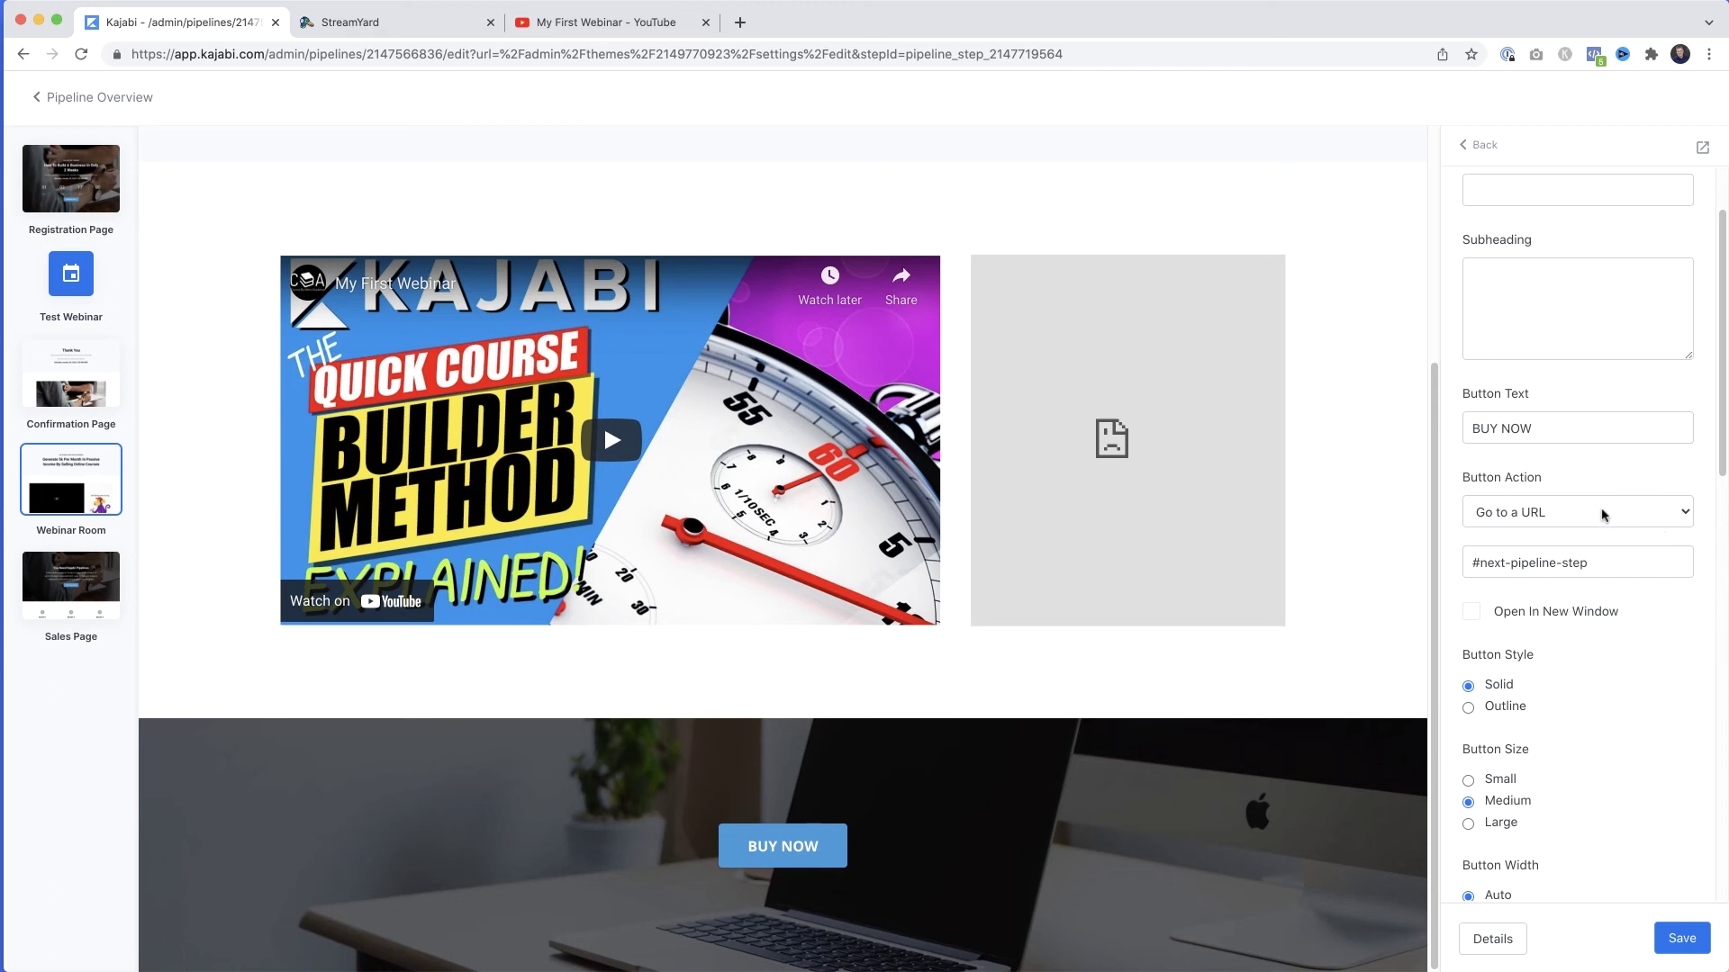
pyautogui.click(1612, 555)
pyautogui.press('super+a')
pyautogui.press('BackSpace')
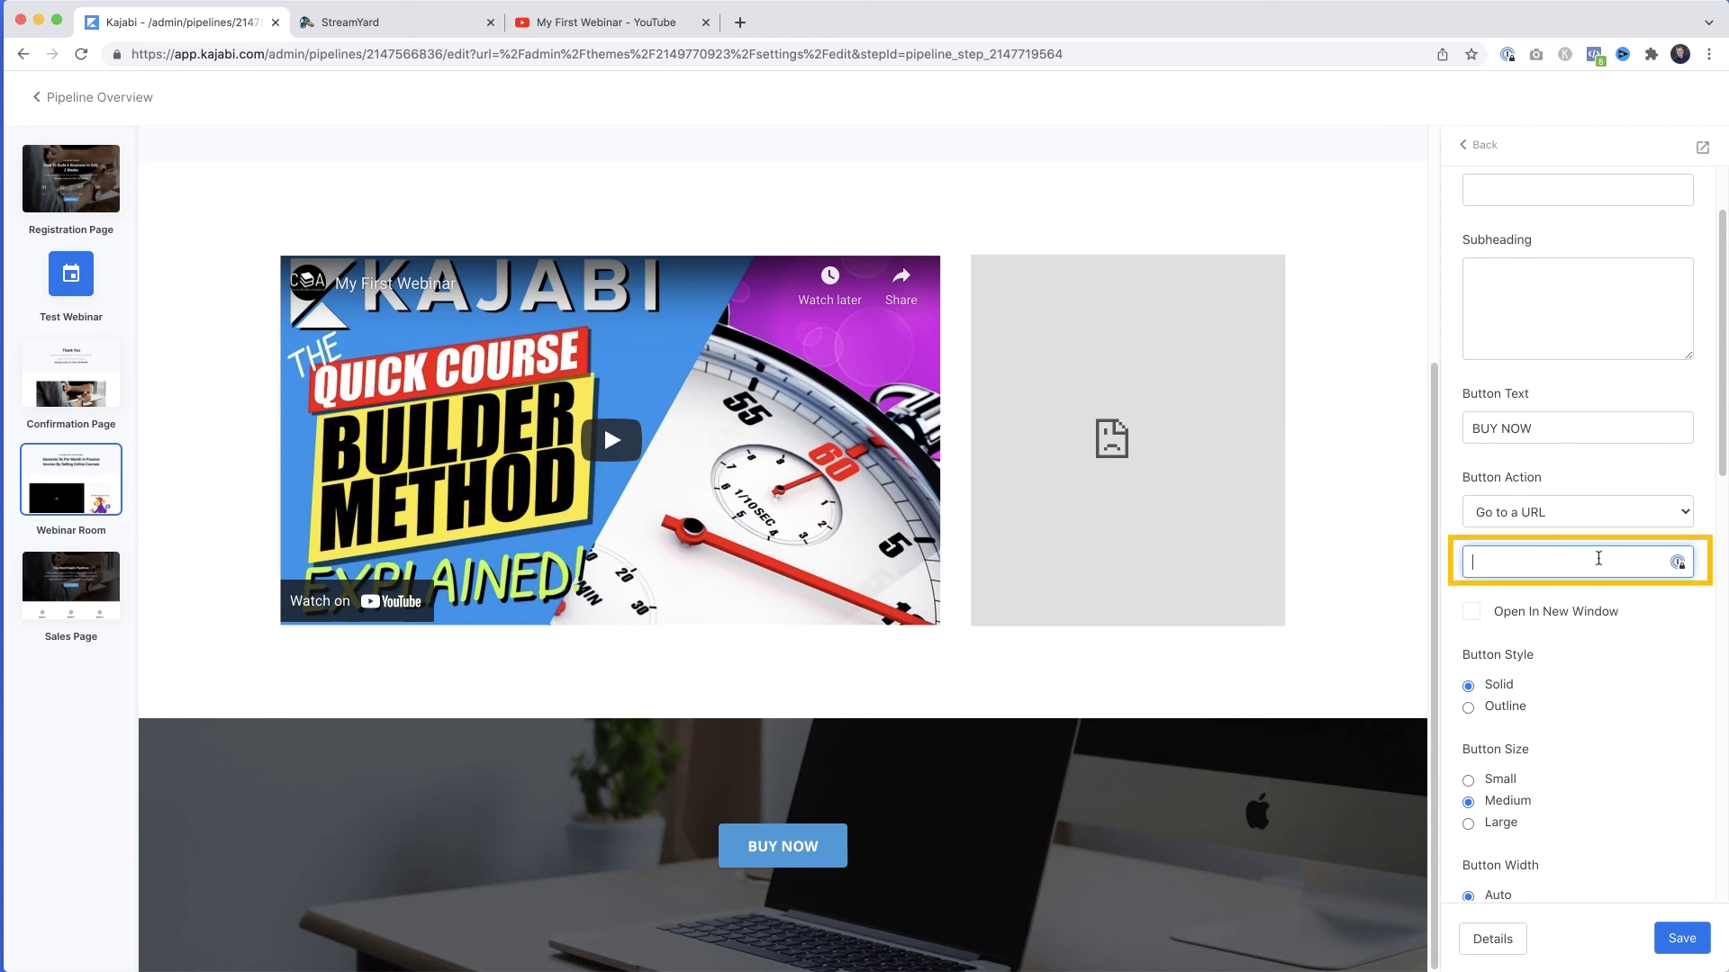
pyautogui.moveTo(785, 837)
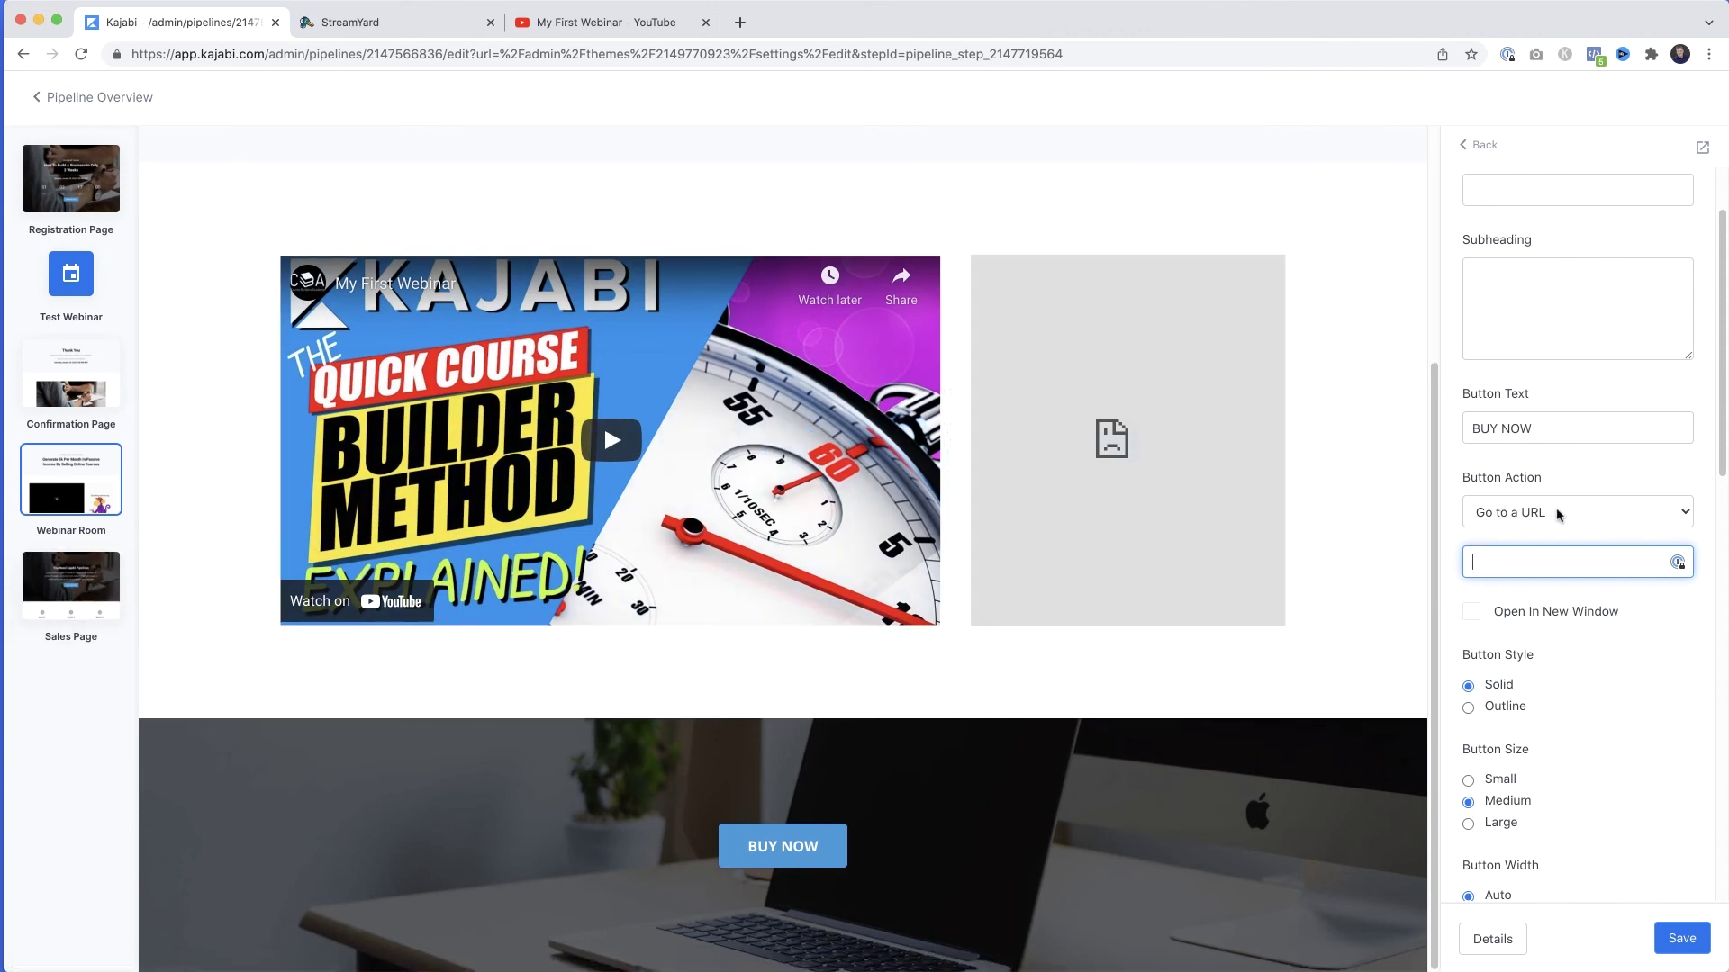
pyautogui.click(1679, 518)
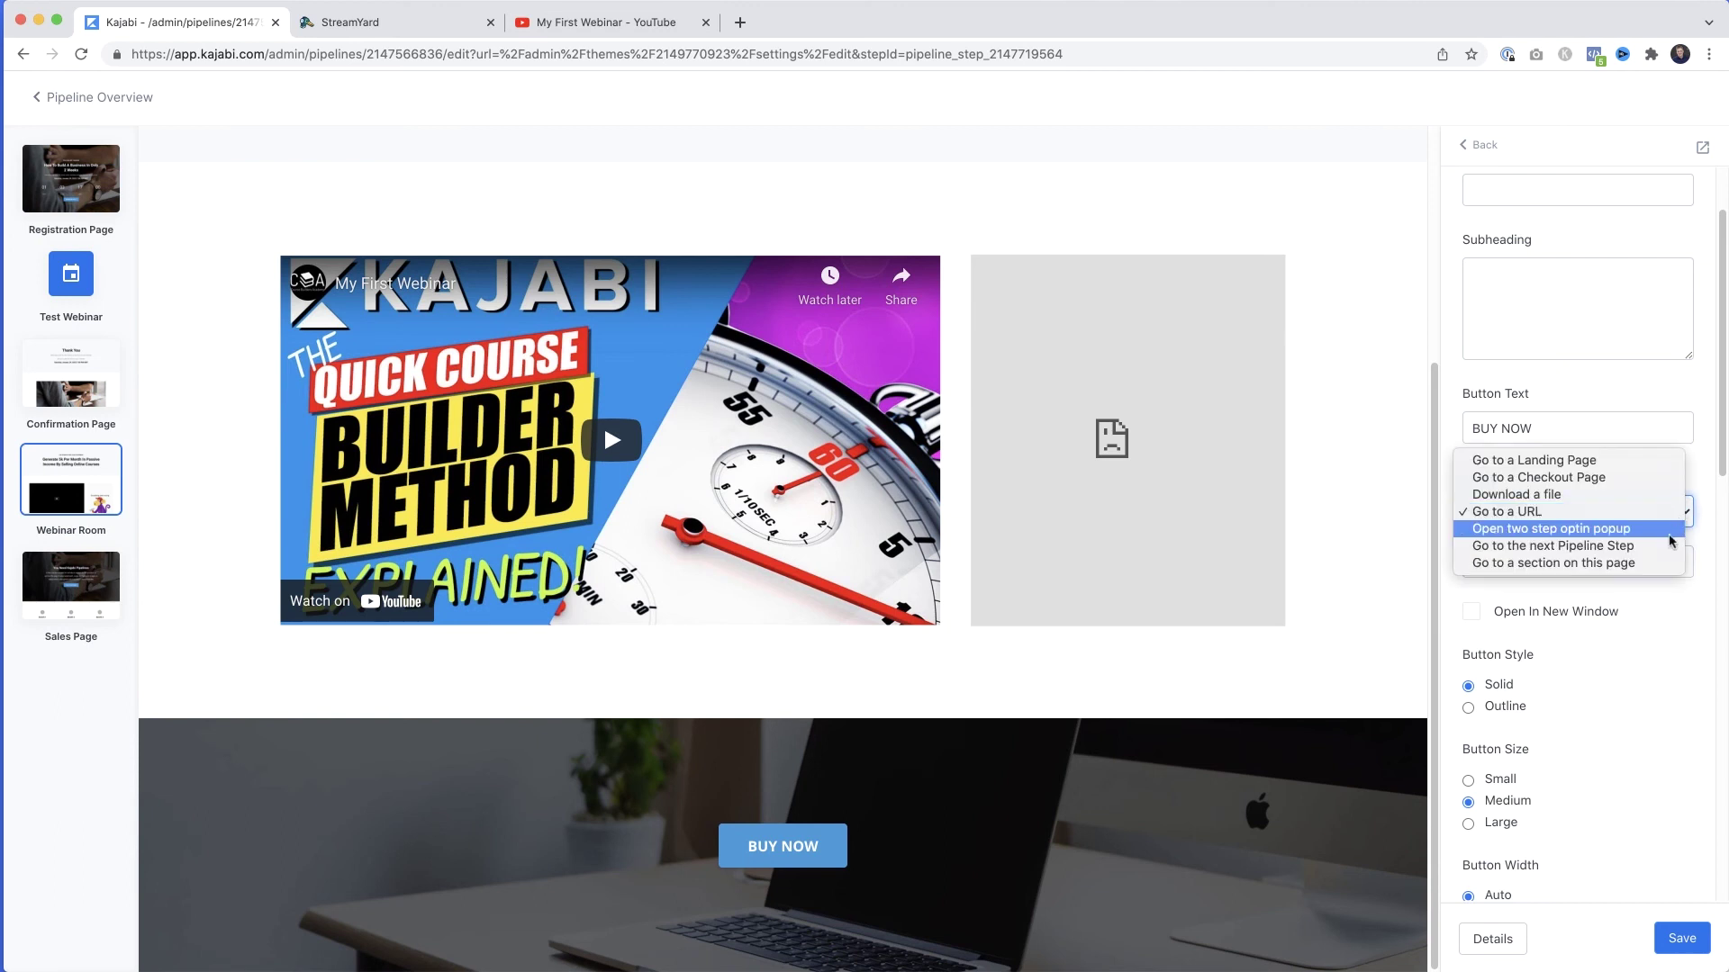
pyautogui.click(1660, 545)
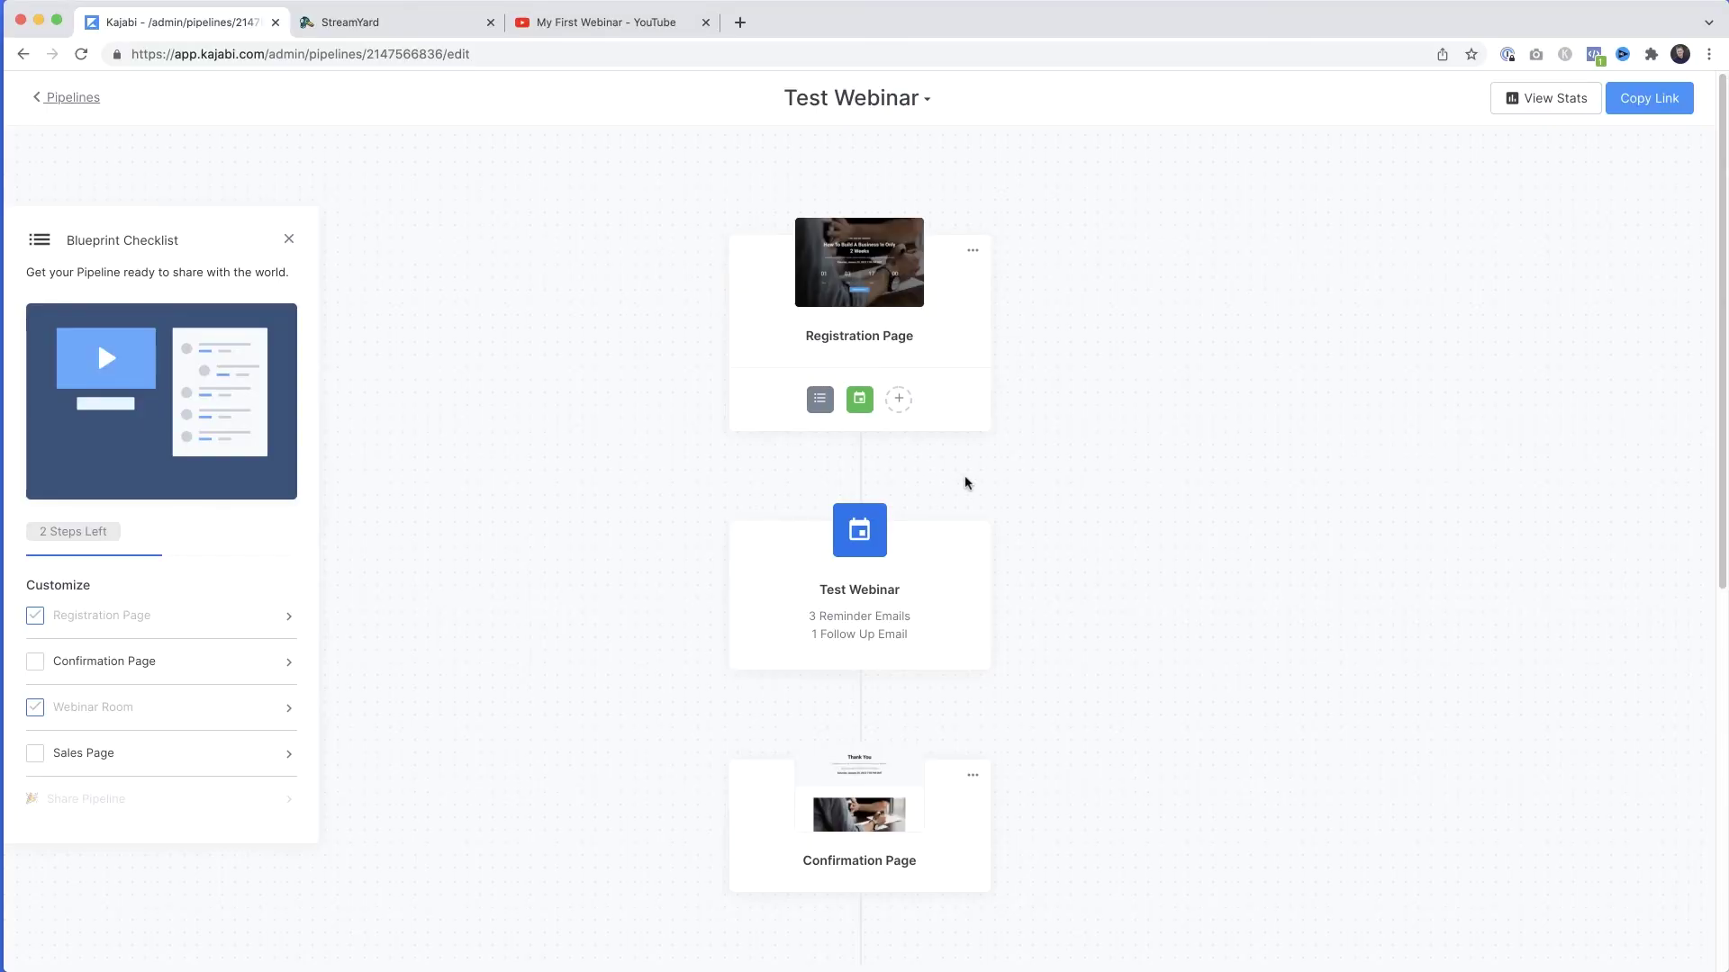
# - Open the Test Webinar event's "Congrats, you're registered!" email and examine its event time and special link lines
pyautogui.click(859, 538)
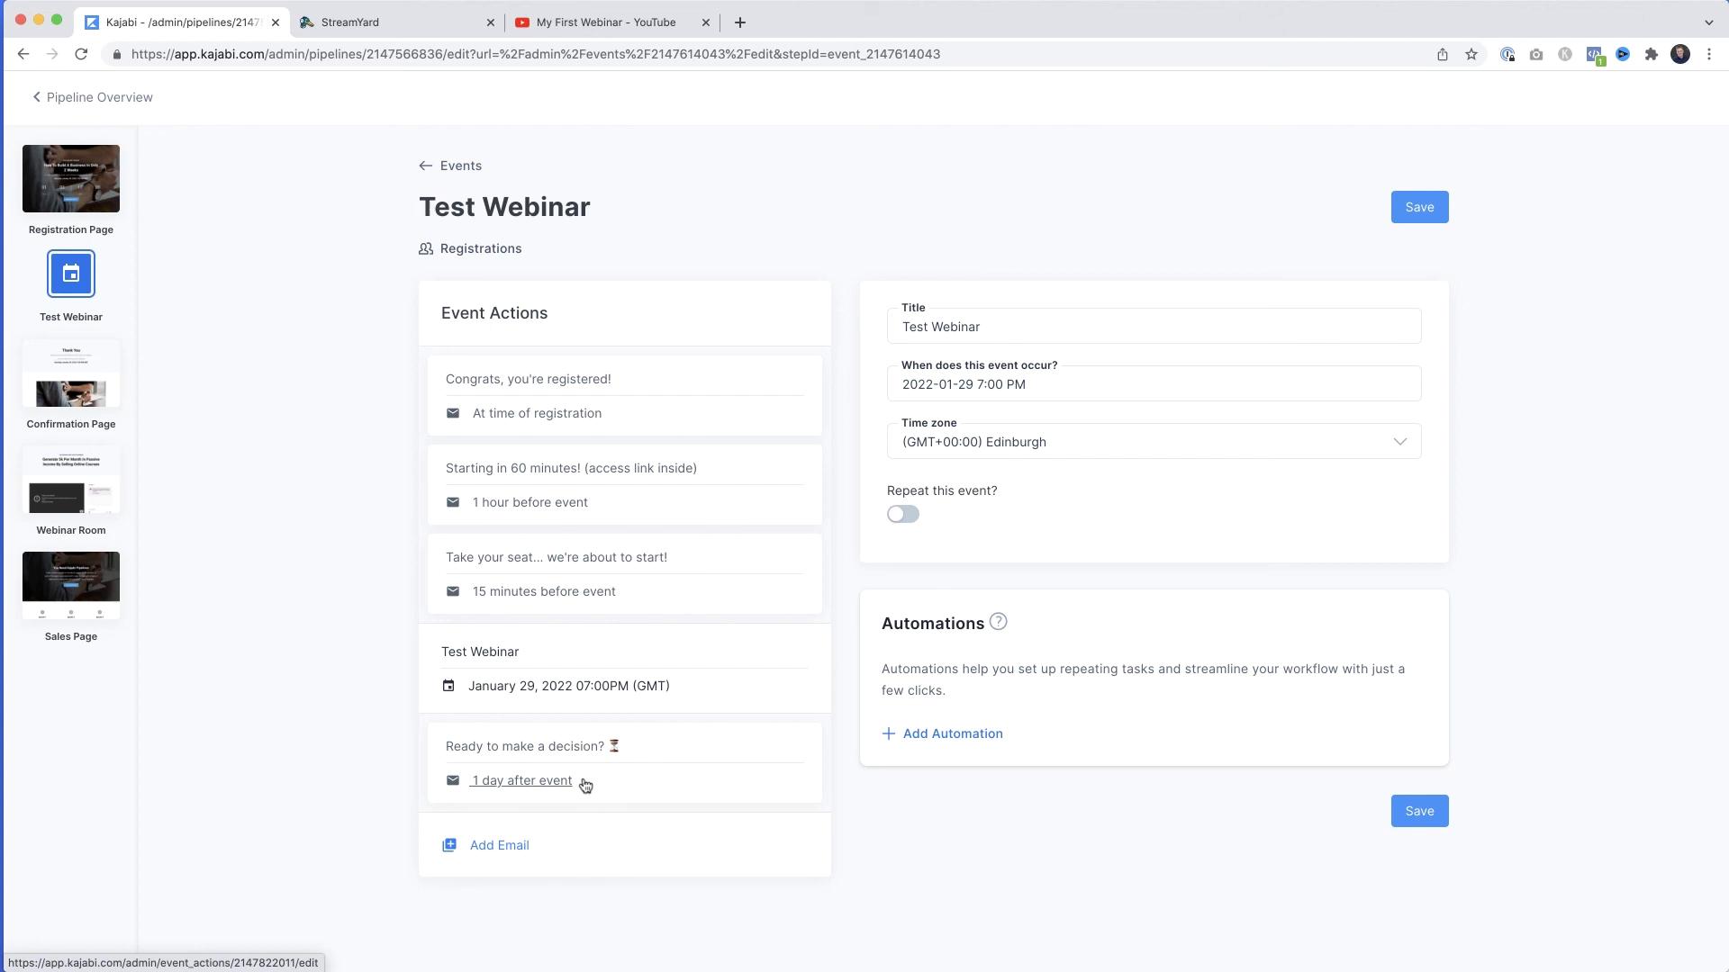
pyautogui.click(562, 419)
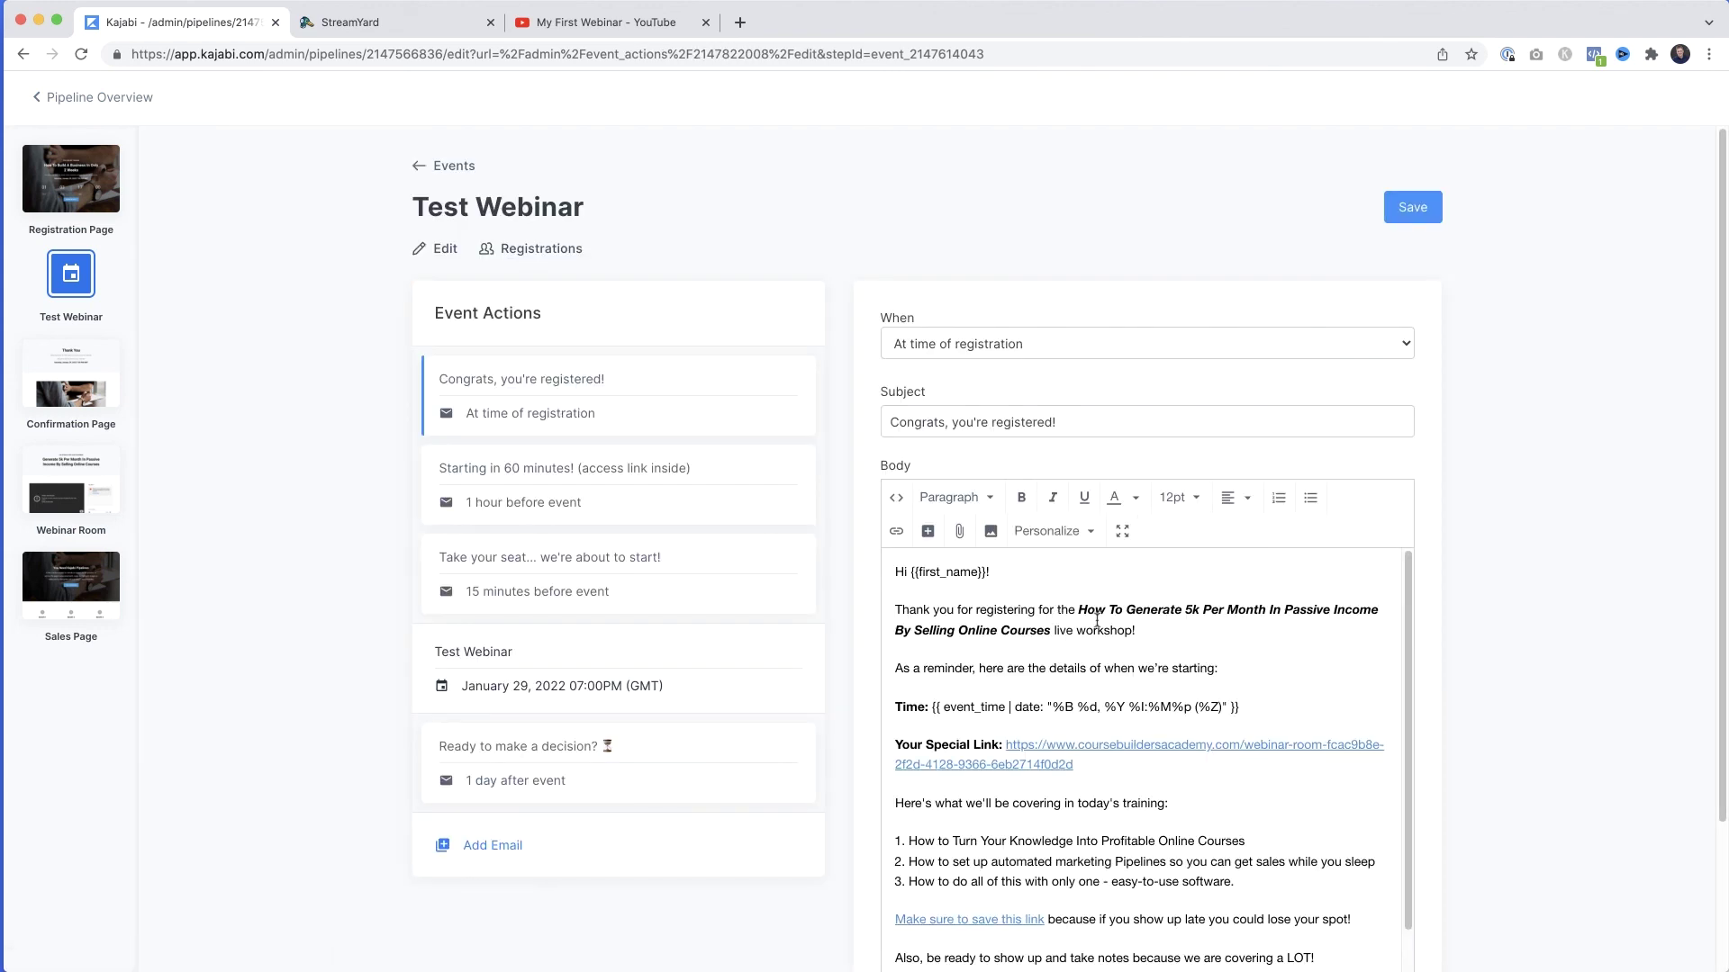
pyautogui.scroll(-2, 1096, 621)
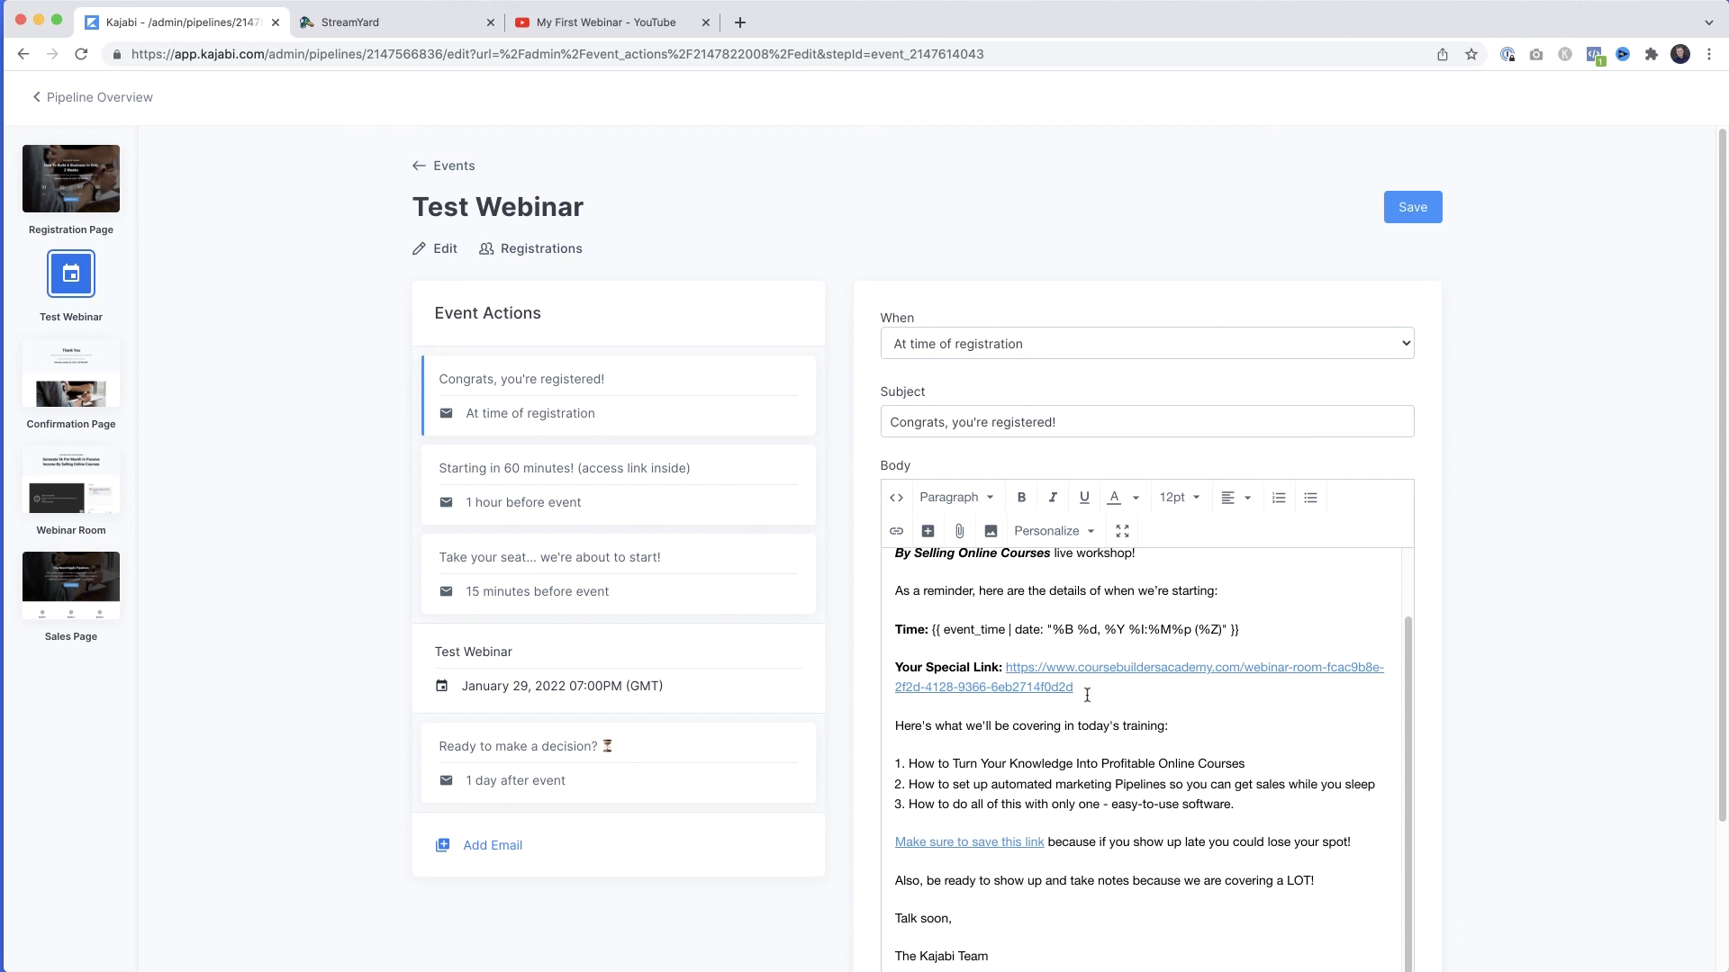
pyautogui.moveTo(1086, 692); pyautogui.dragTo(1006, 672)
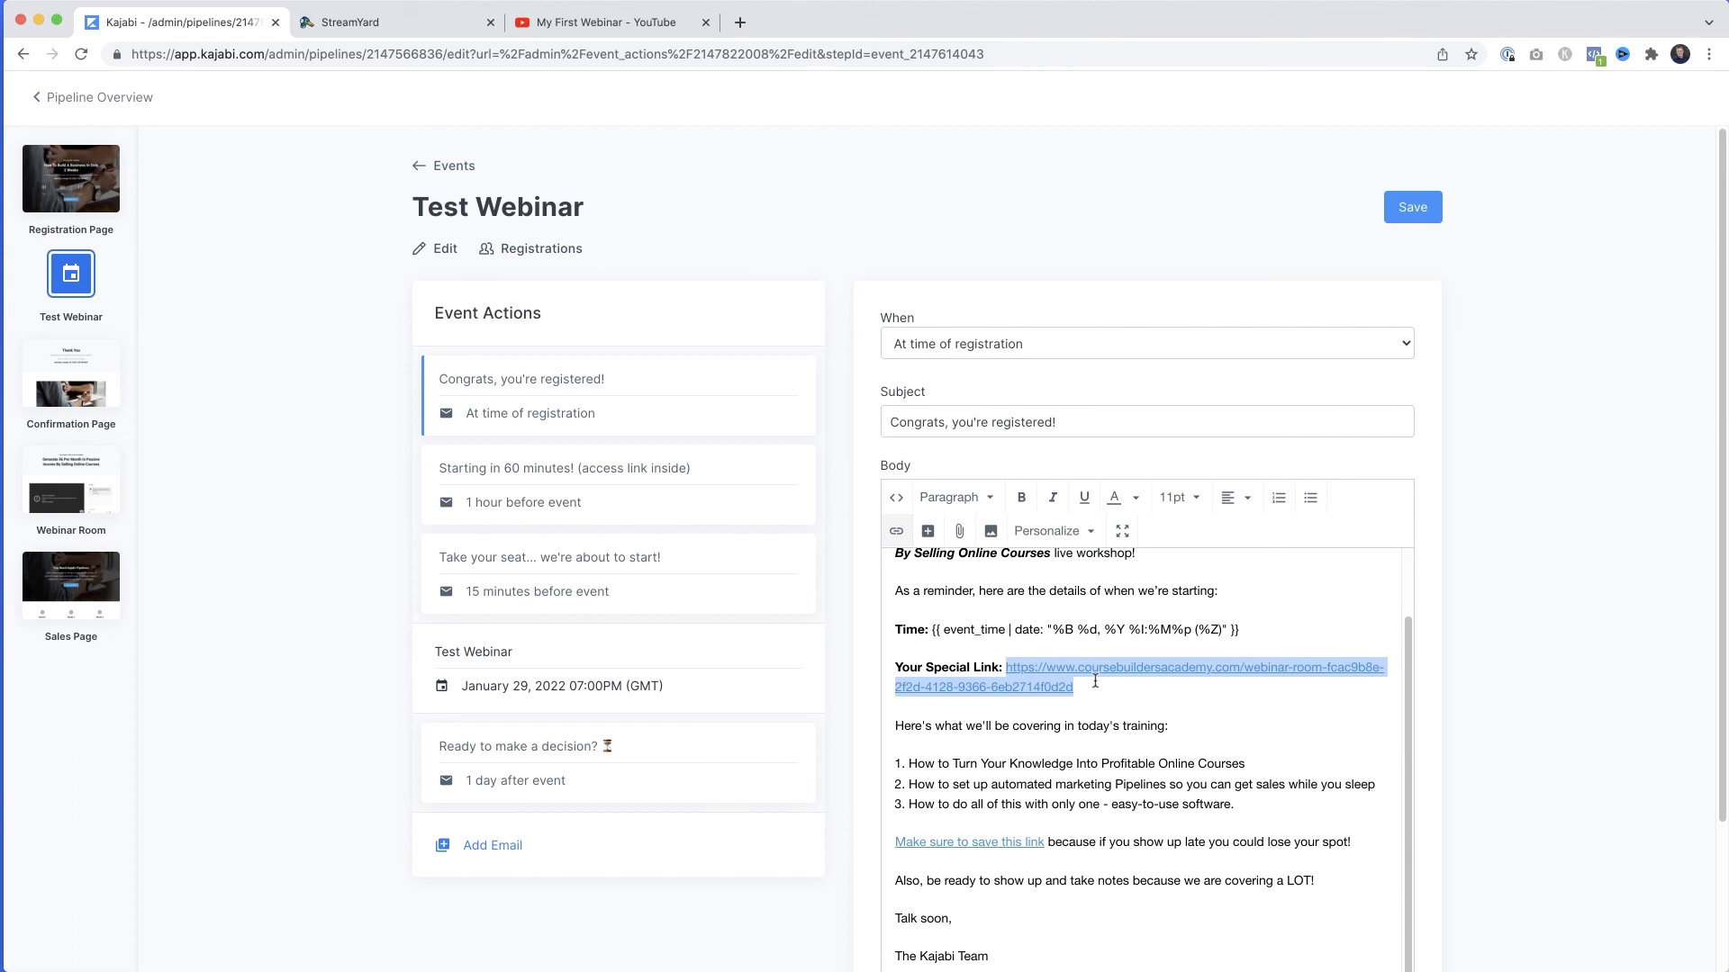
pyautogui.click(1217, 629)
pyautogui.moveTo(1240, 629); pyautogui.dragTo(897, 630)
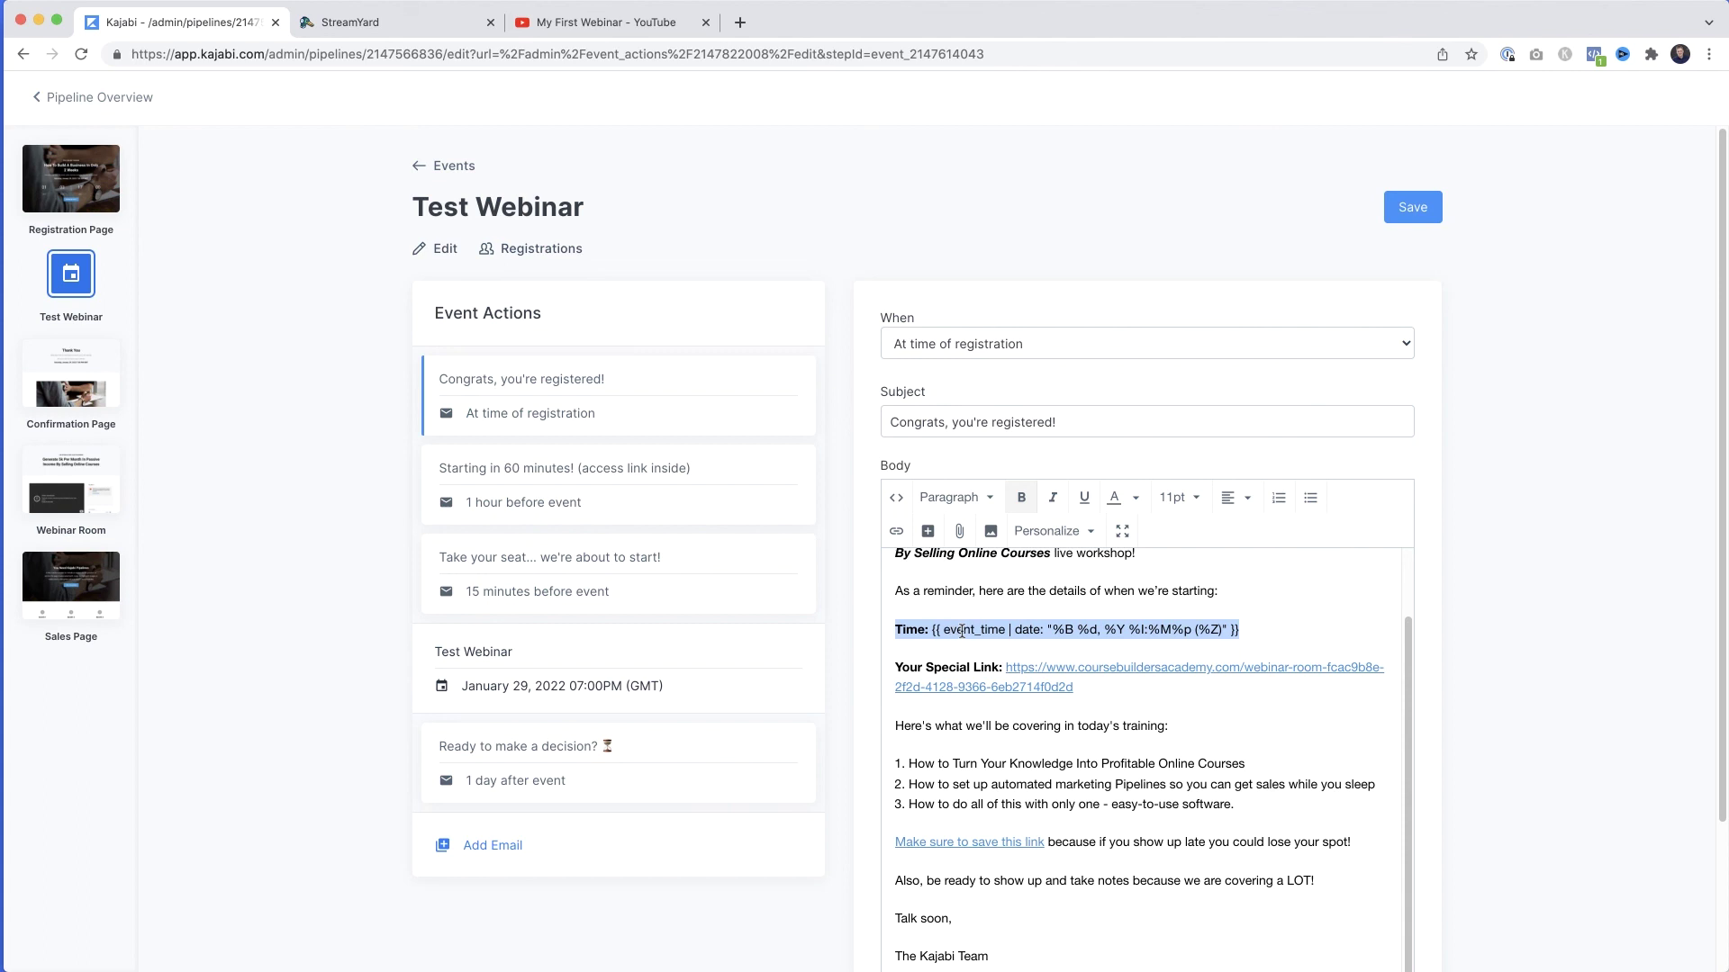
pyautogui.click(1252, 633)
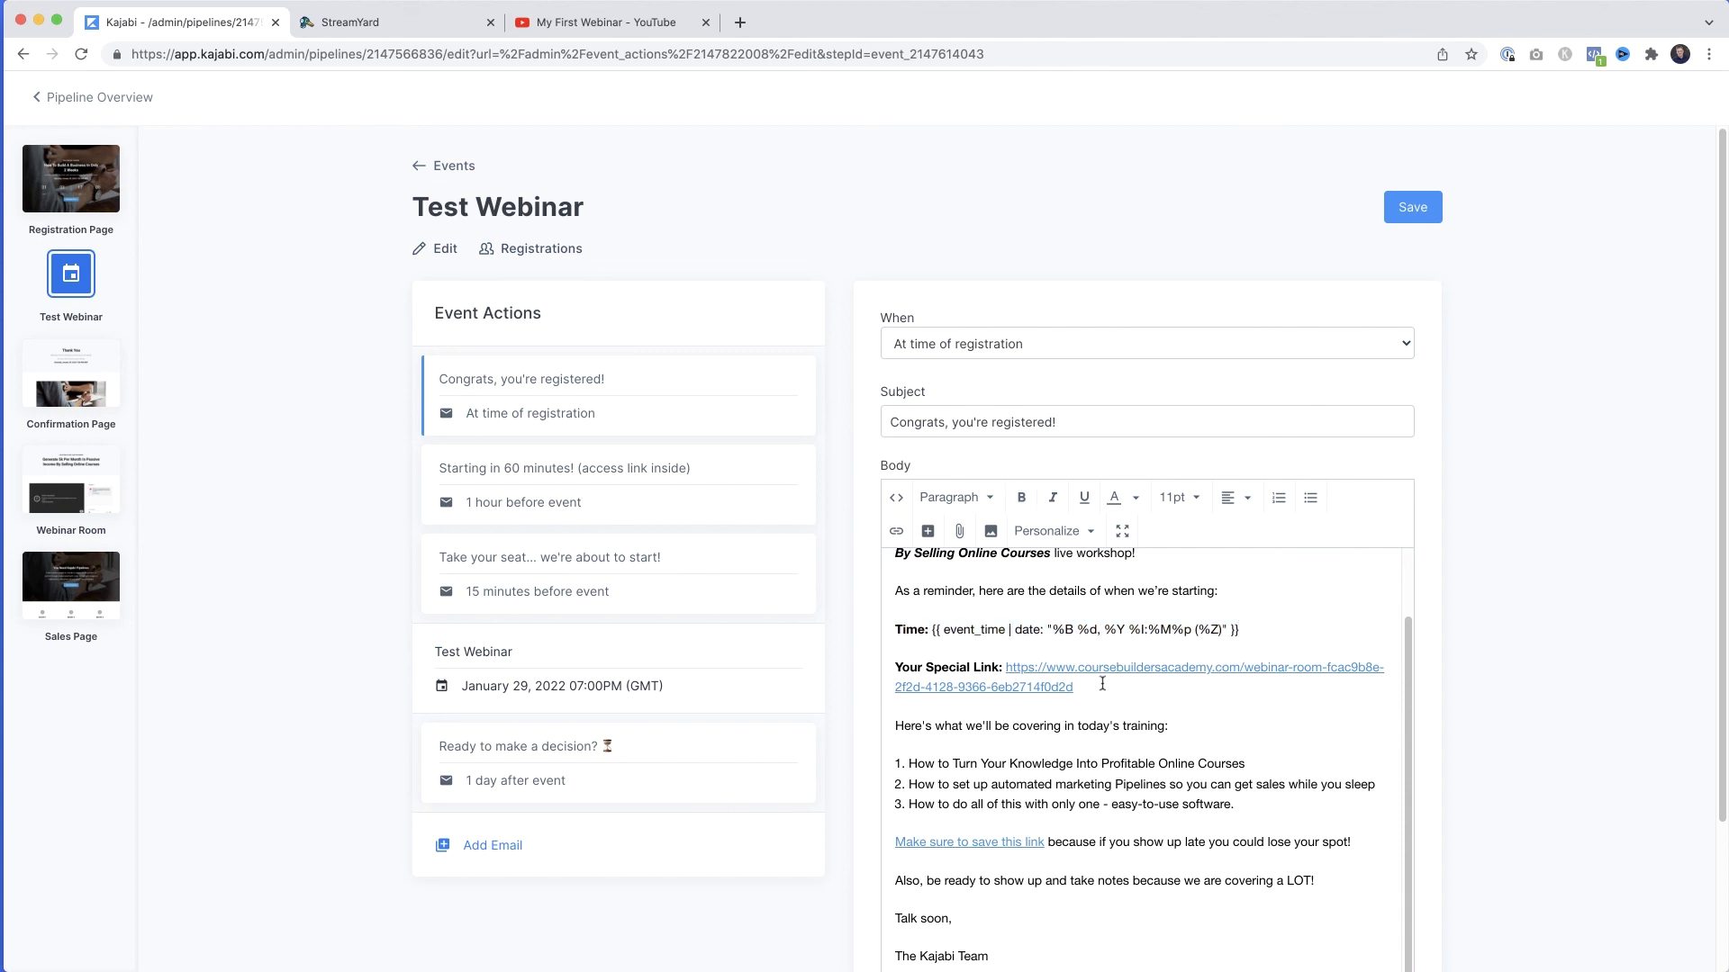
pyautogui.moveTo(1094, 684); pyautogui.dragTo(432, 637)
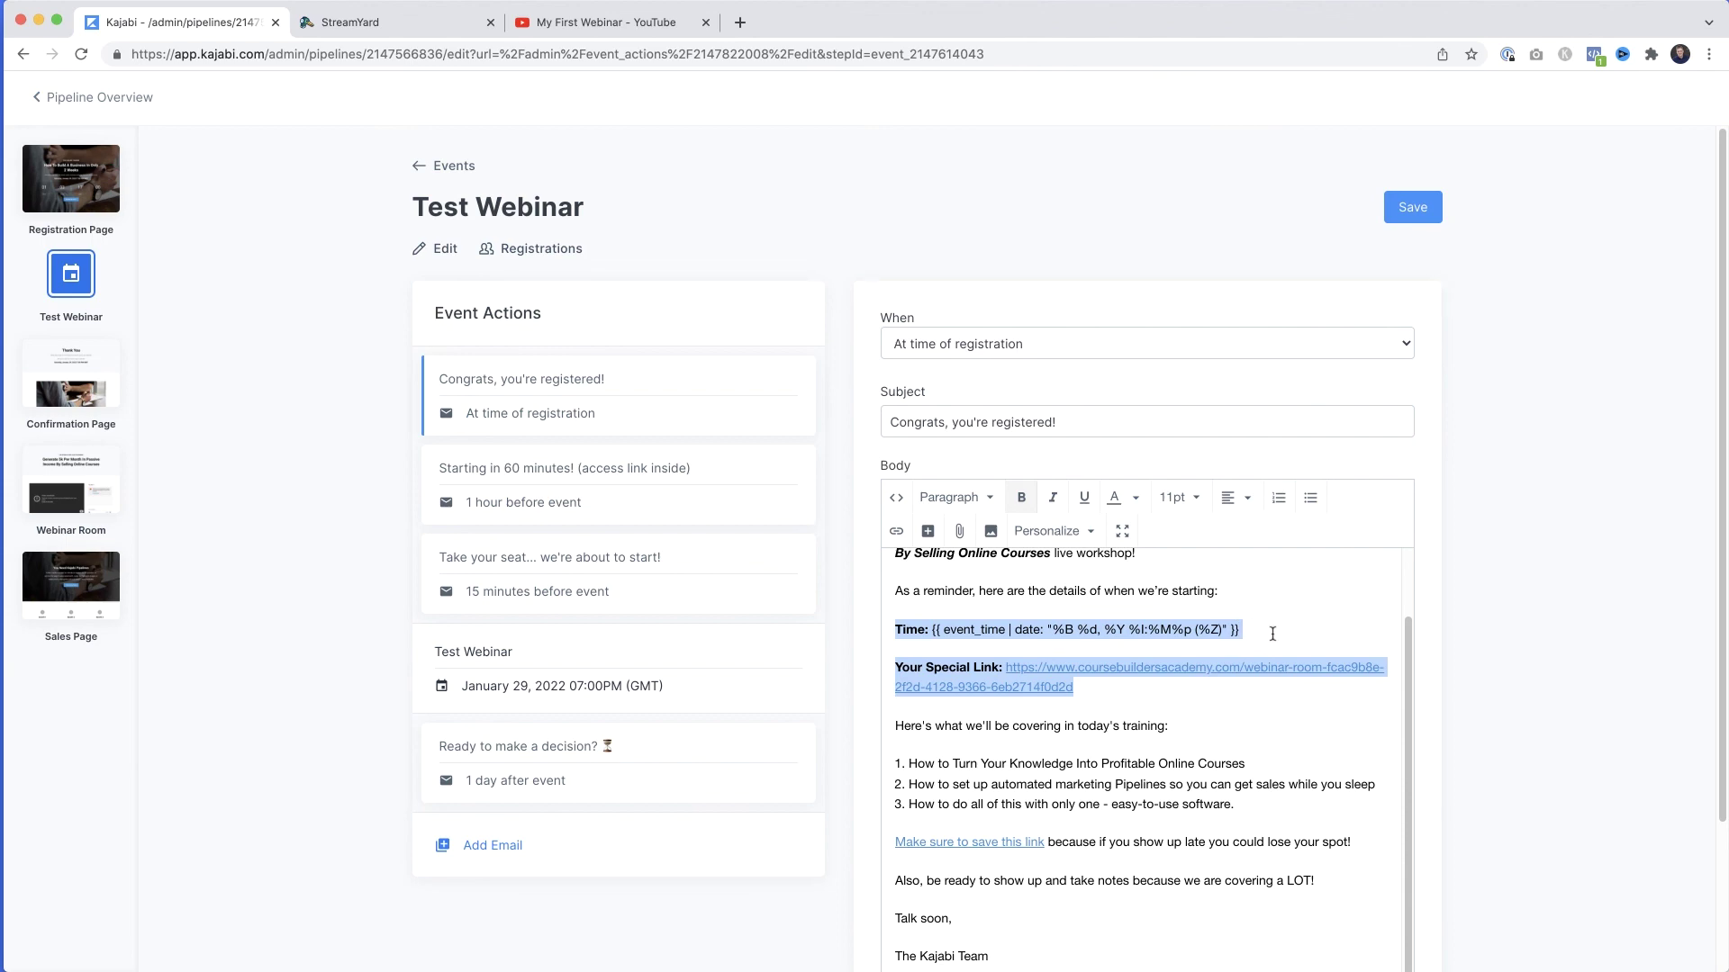